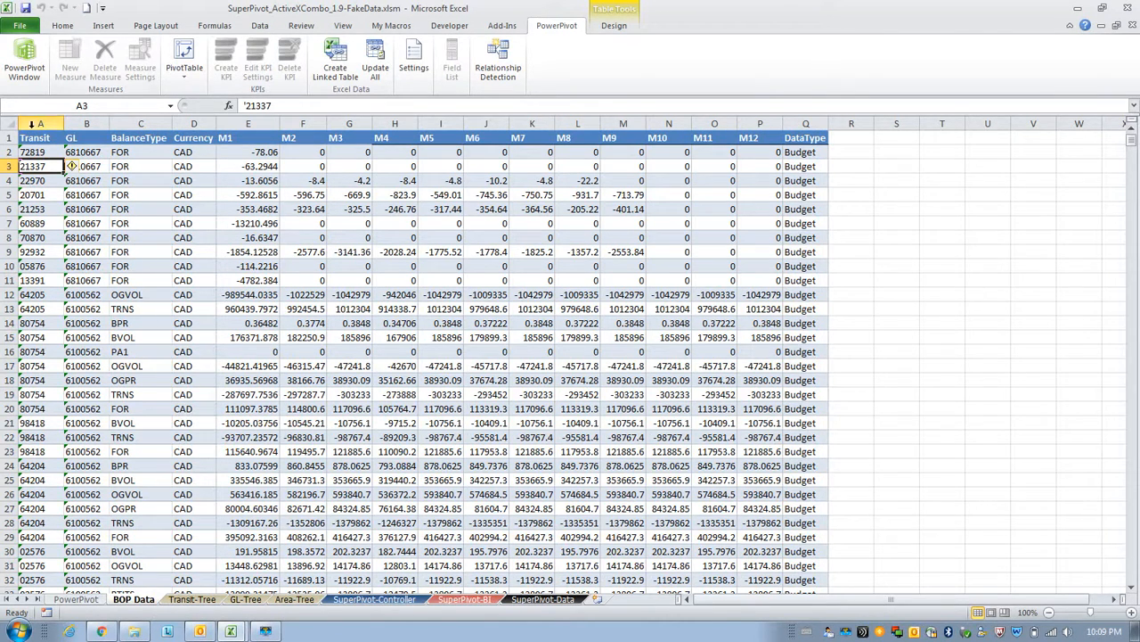
- Examine the BOP Data columns in turn: Transit, GL, BalanceType, Currency, M1 through M12 and DataType
click(38, 118)
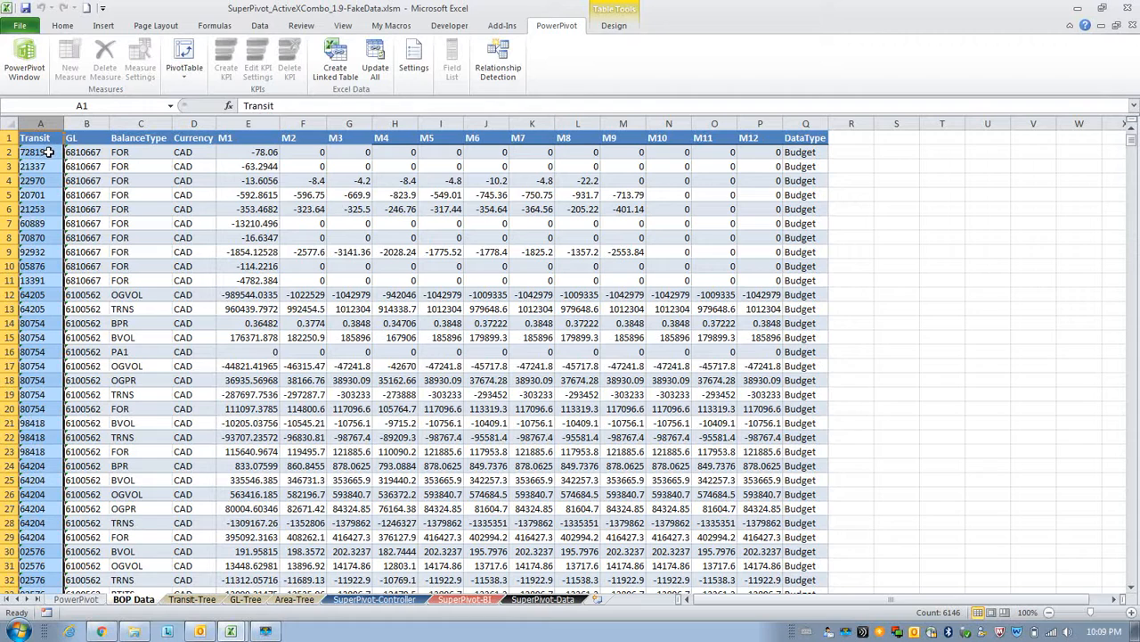
click(82, 153)
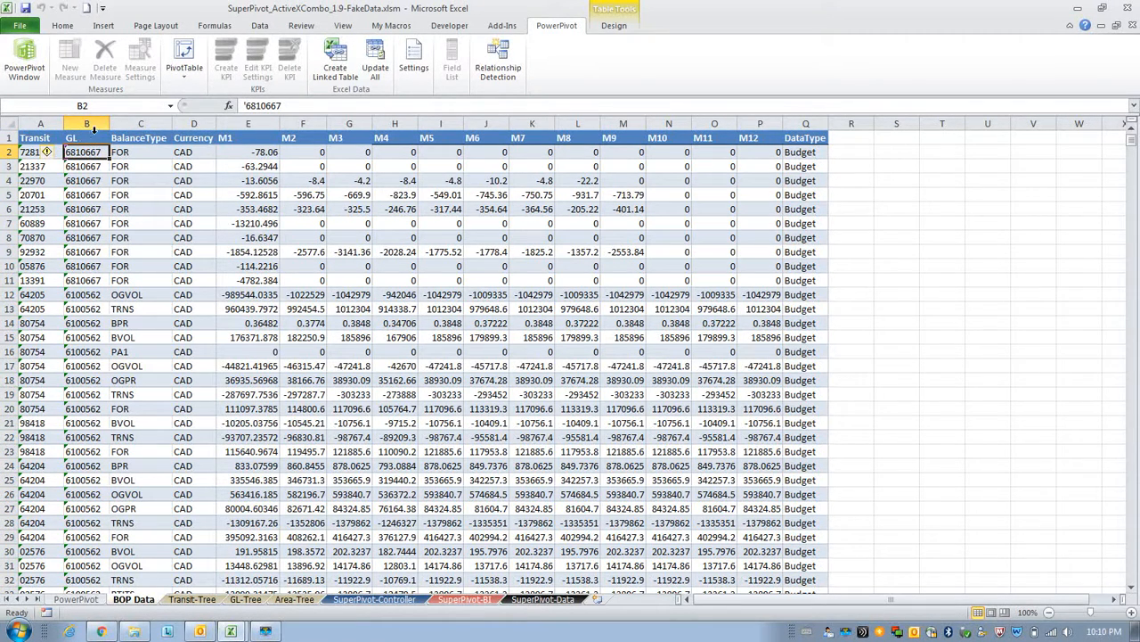
click(140, 124)
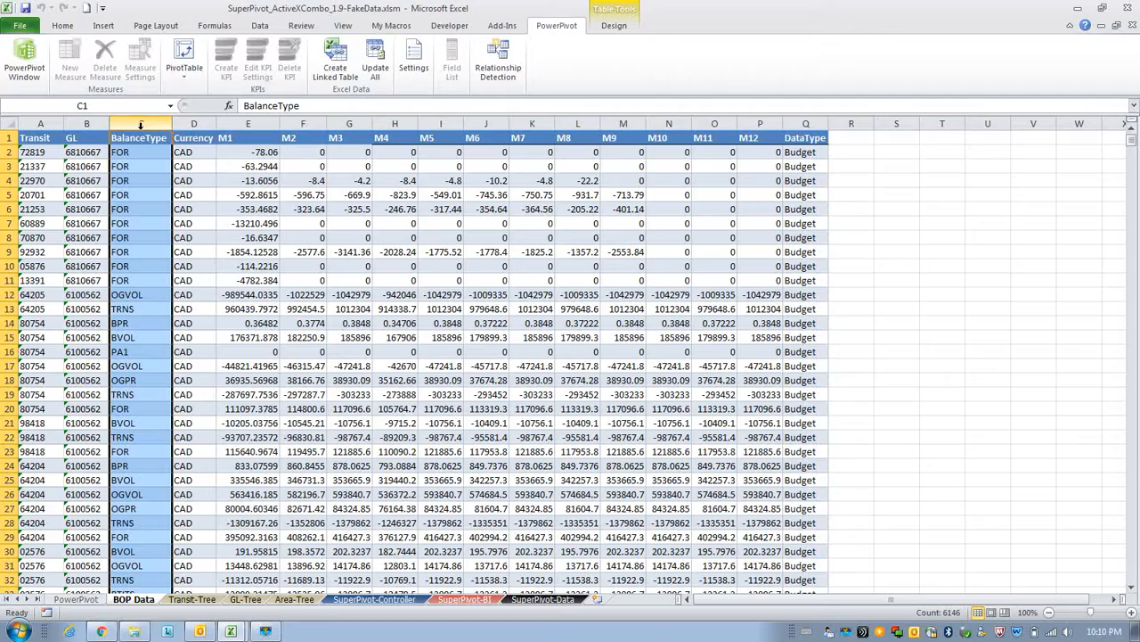
key(ctrl+a)
click(197, 122)
drag(251, 113, 764, 112)
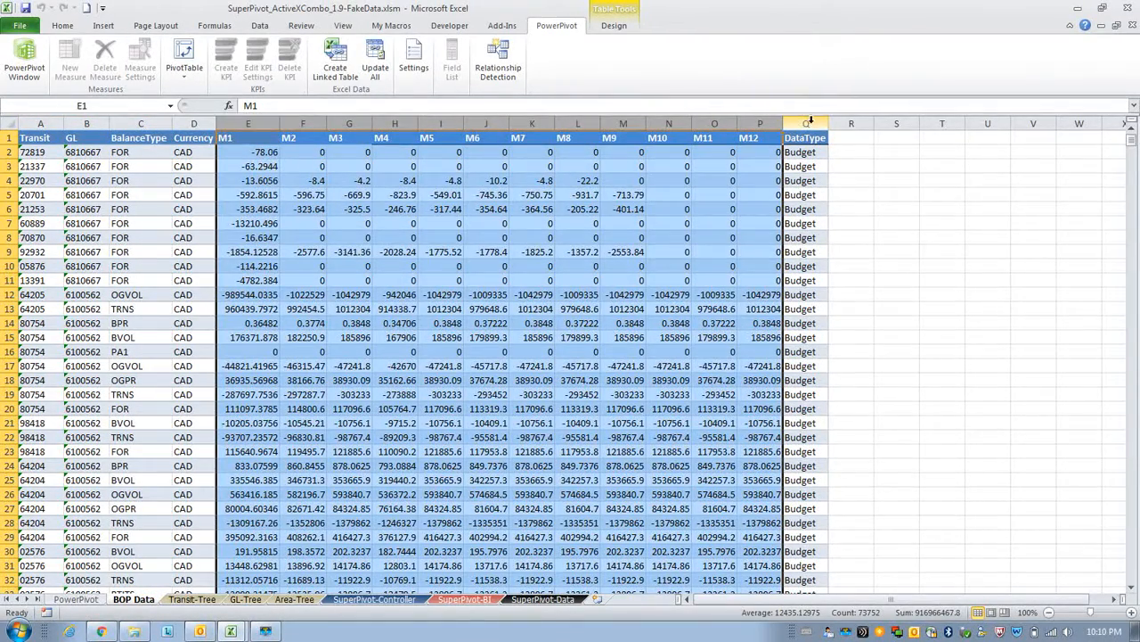
click(808, 123)
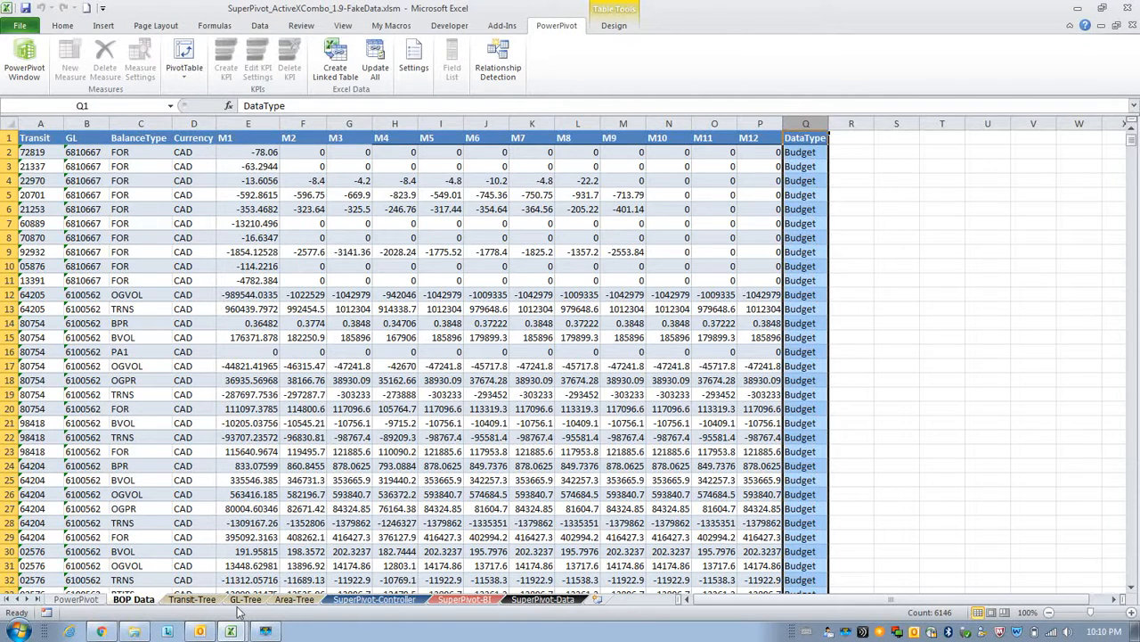
- Look through the hierarchy tables on the Transit-Tree, GL-Tree and Area-Tree sheets
click(192, 600)
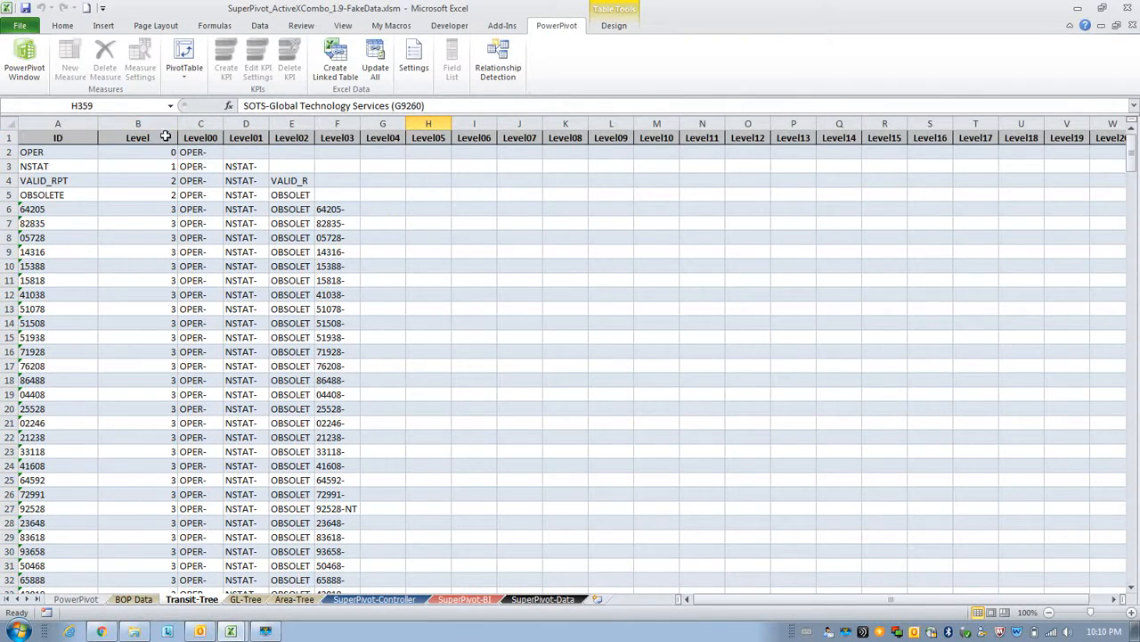
click(245, 599)
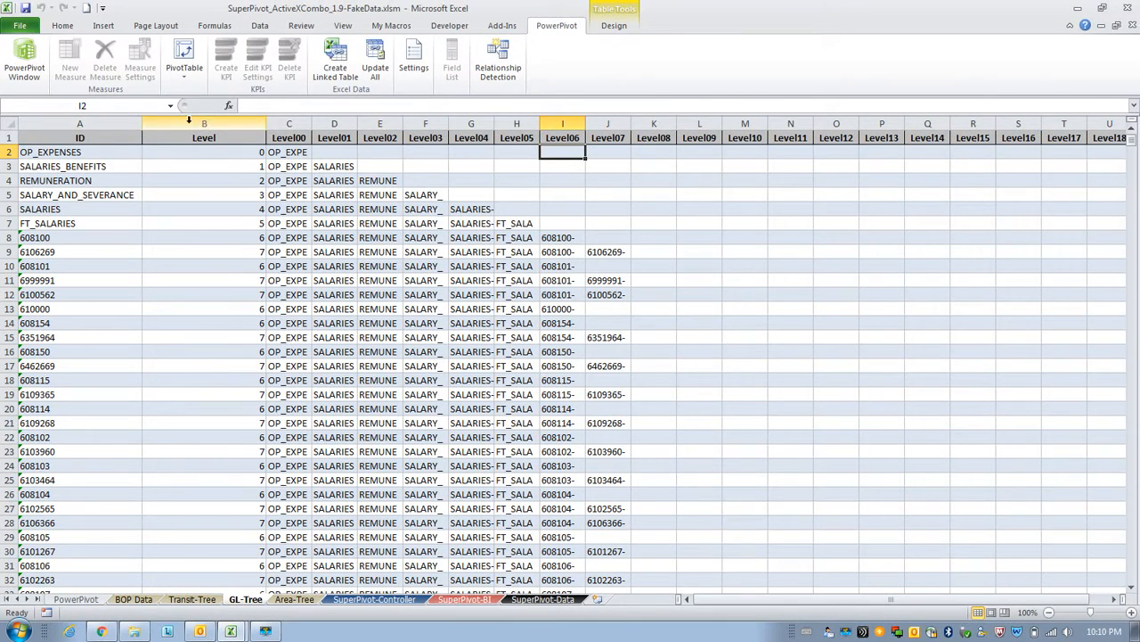
click(296, 600)
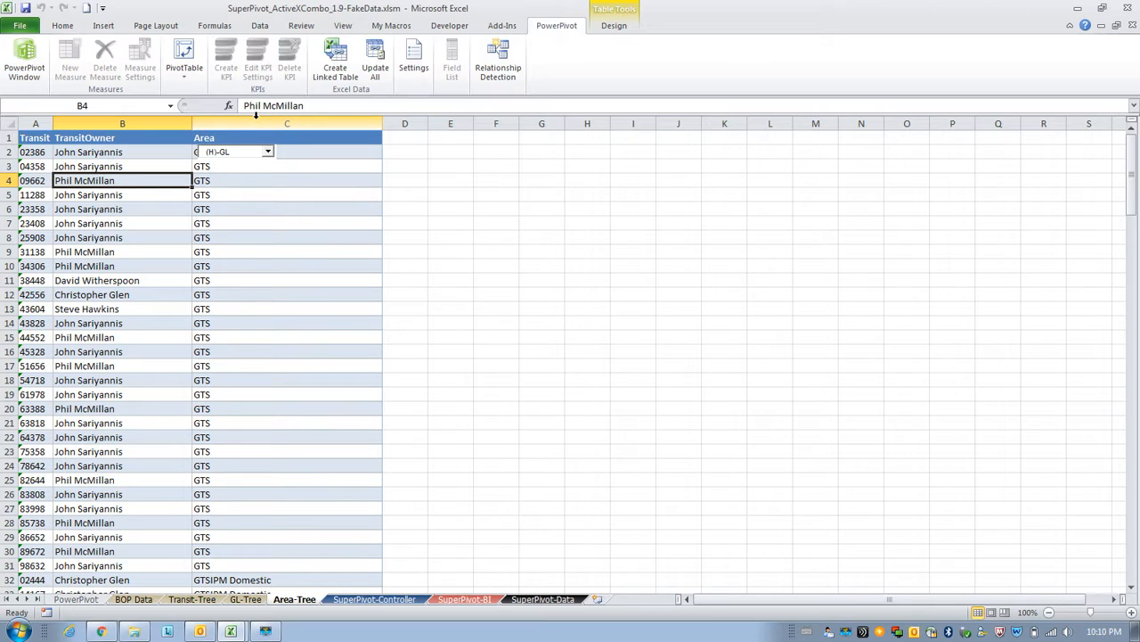
- On the PowerPivot sheet, collapse OP_EXPENSES and remove Level01 and Level02 from the pivot table's row labels
click(79, 600)
click(261, 283)
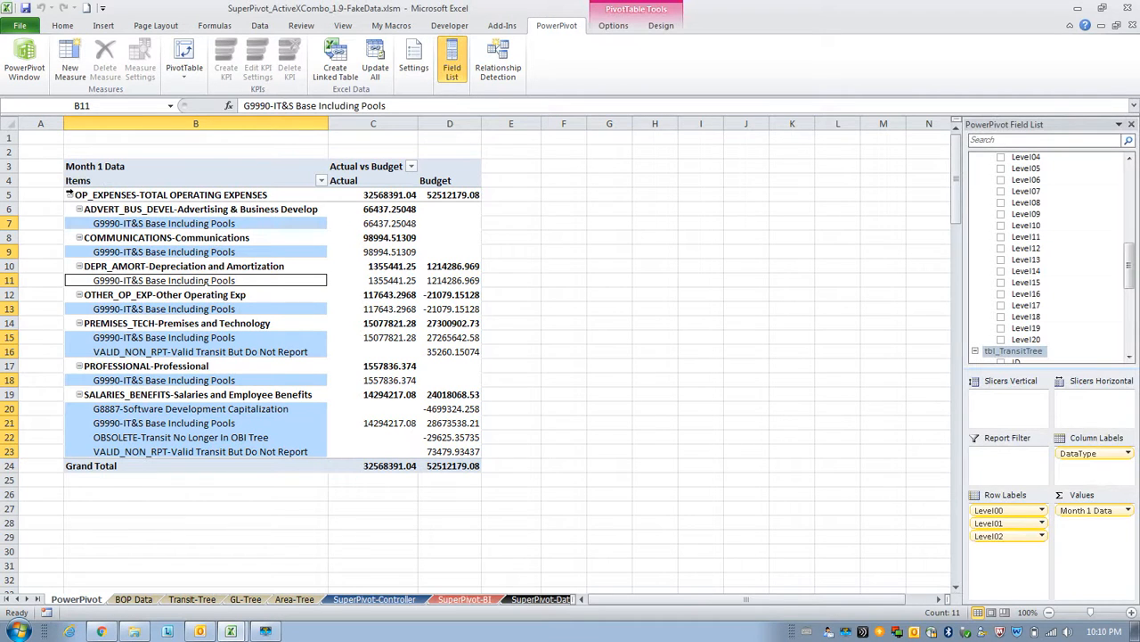
click(70, 195)
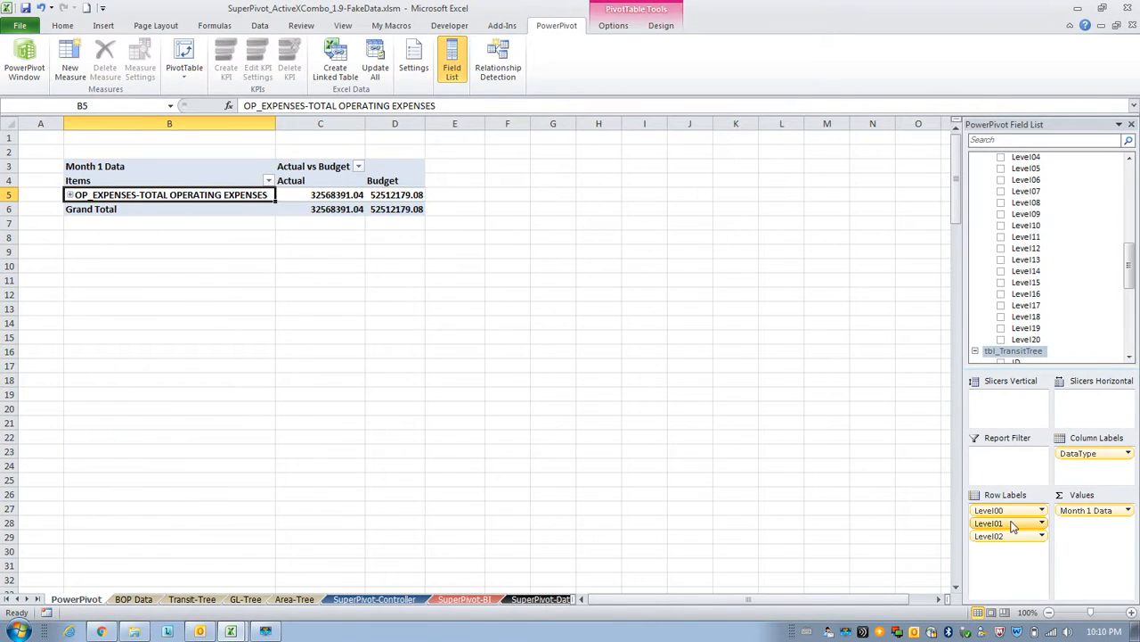
drag(1105, 144, 1074, 201)
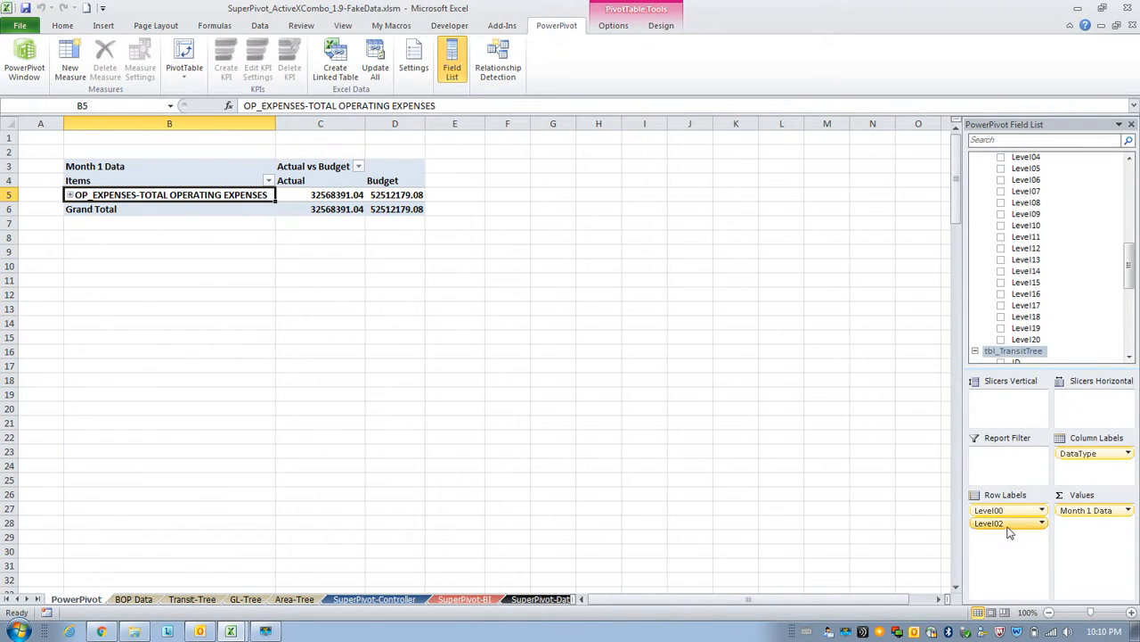
drag(1008, 525, 1089, 287)
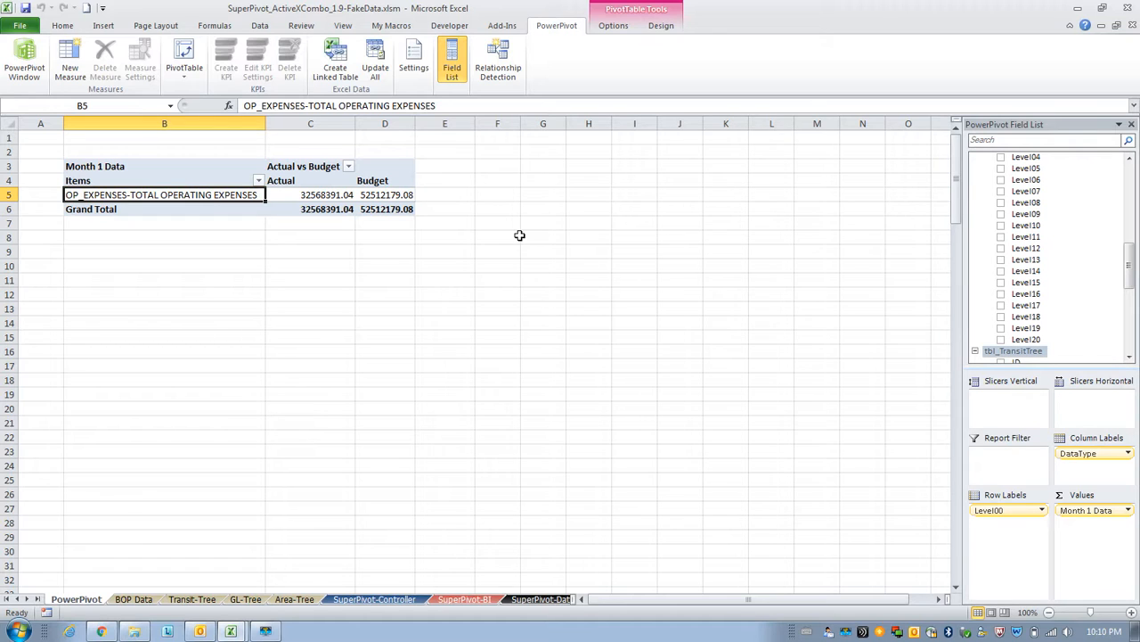
- Add Level01 from tbl_GLTree below Level00 in the row labels and expand OP_EXPENSES
drag(1130, 265, 1130, 221)
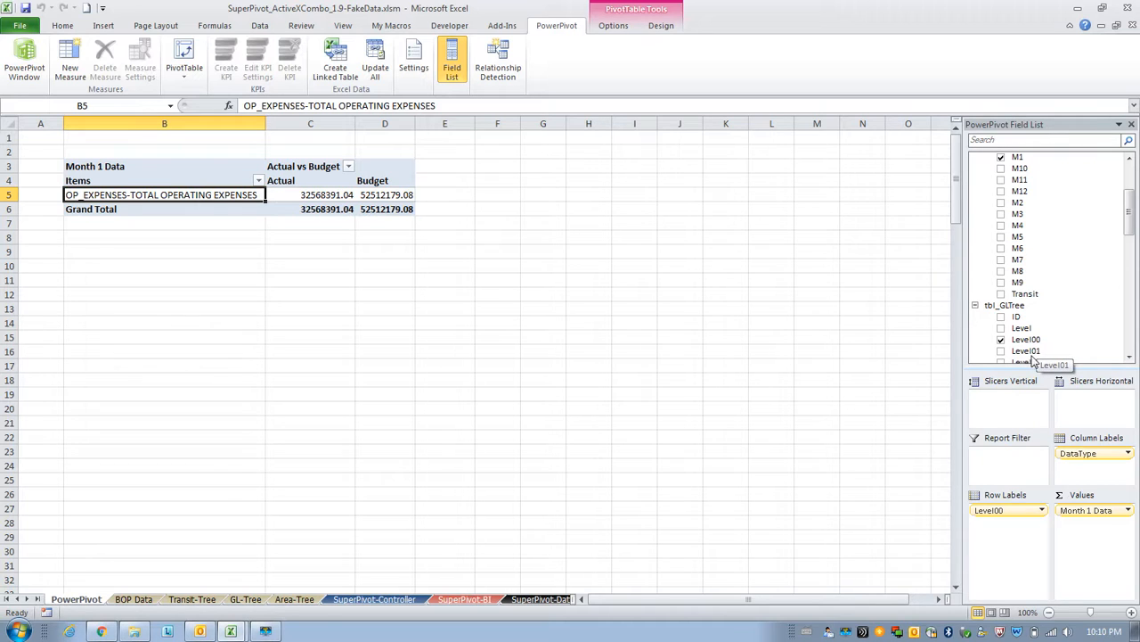
drag(1029, 354, 1007, 532)
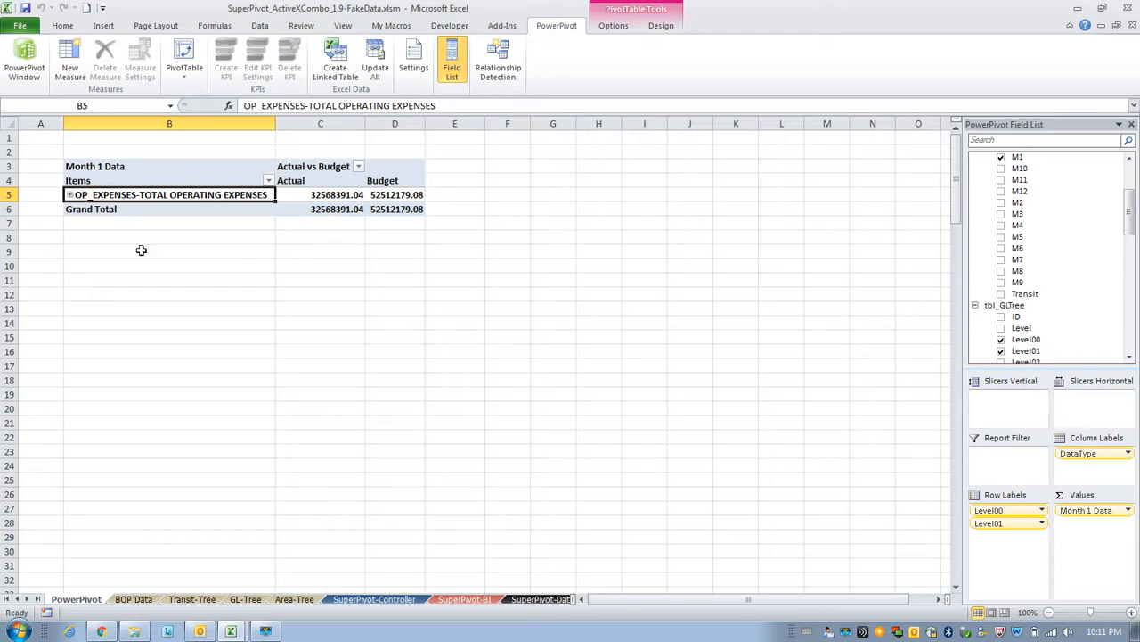
click(69, 195)
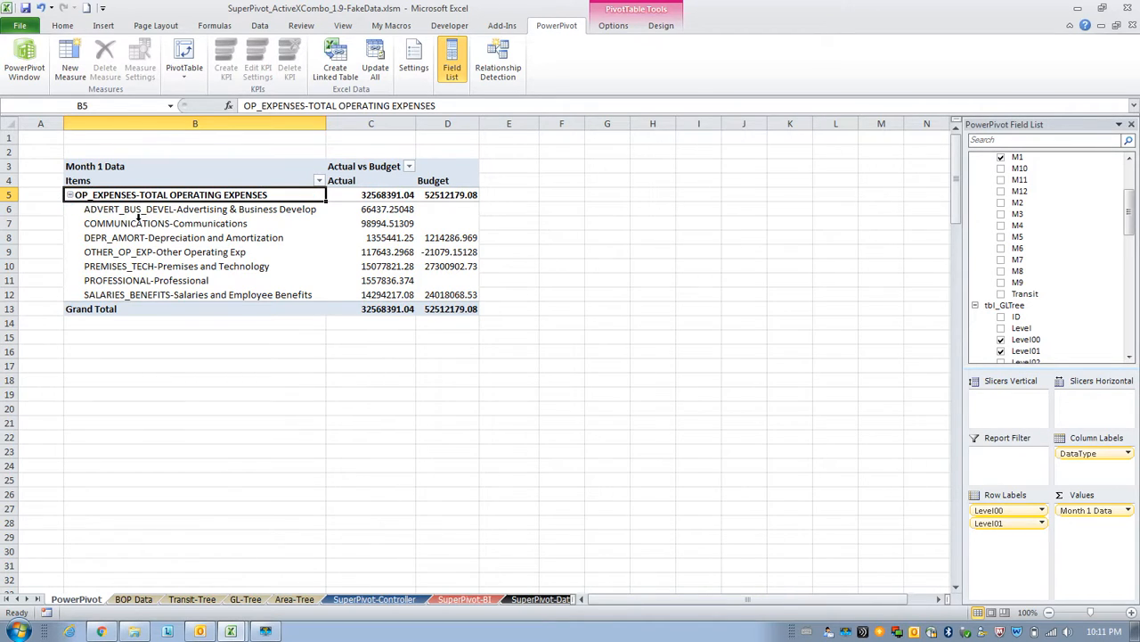
- Add Level02, Level03 and Level04 from tbl_GLTree to the pivot table's row labels
click(1132, 355)
click(1133, 355)
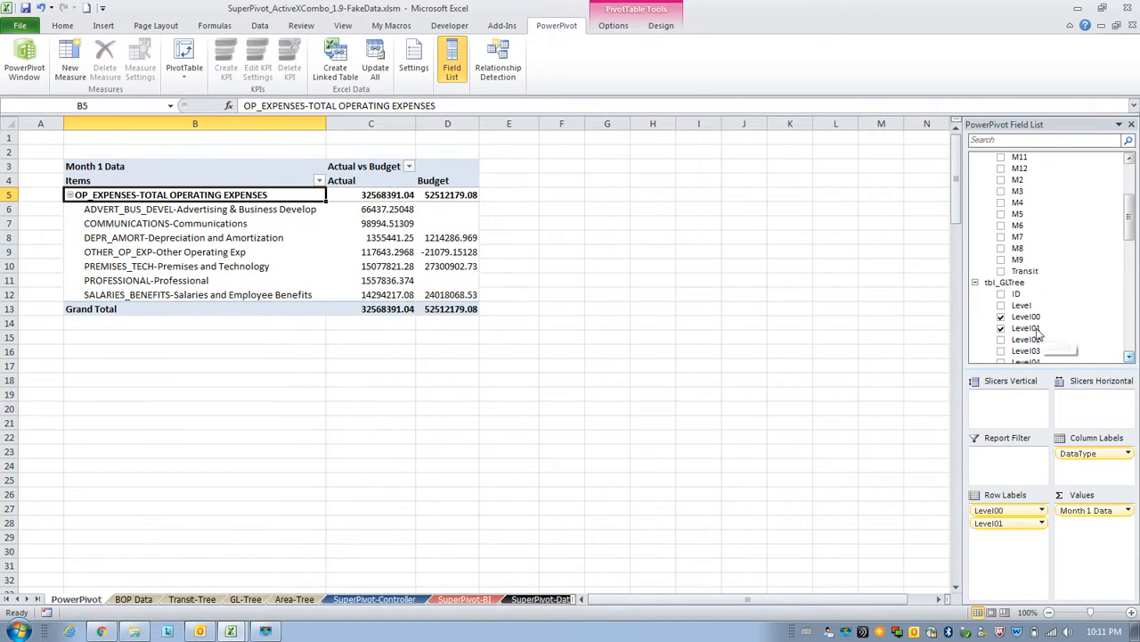
drag(1033, 339, 1003, 545)
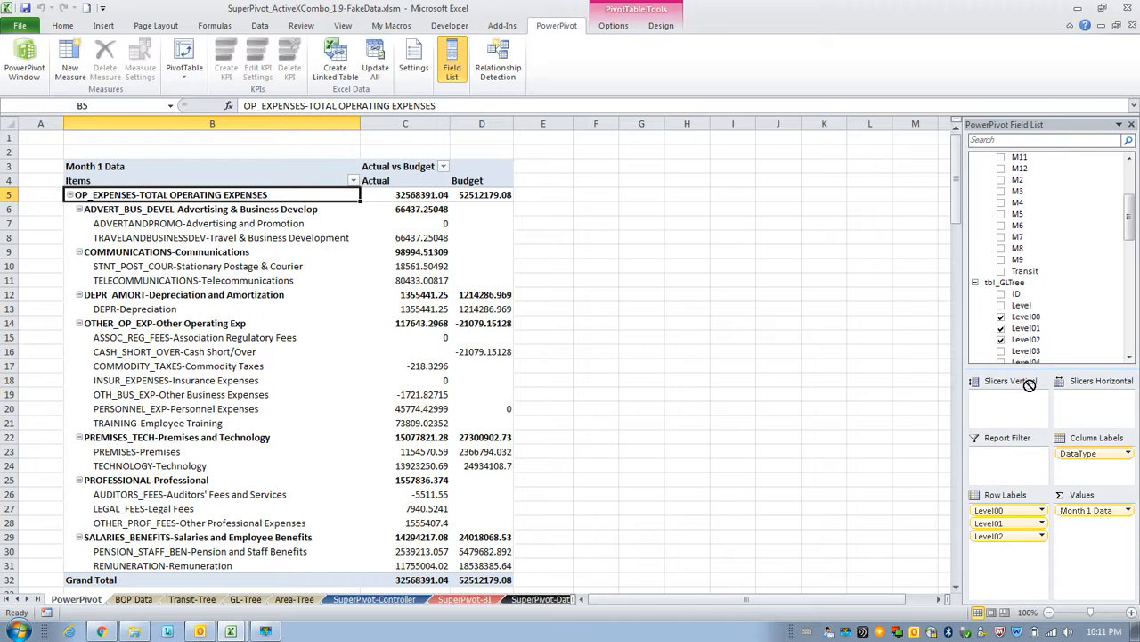
click(1001, 350)
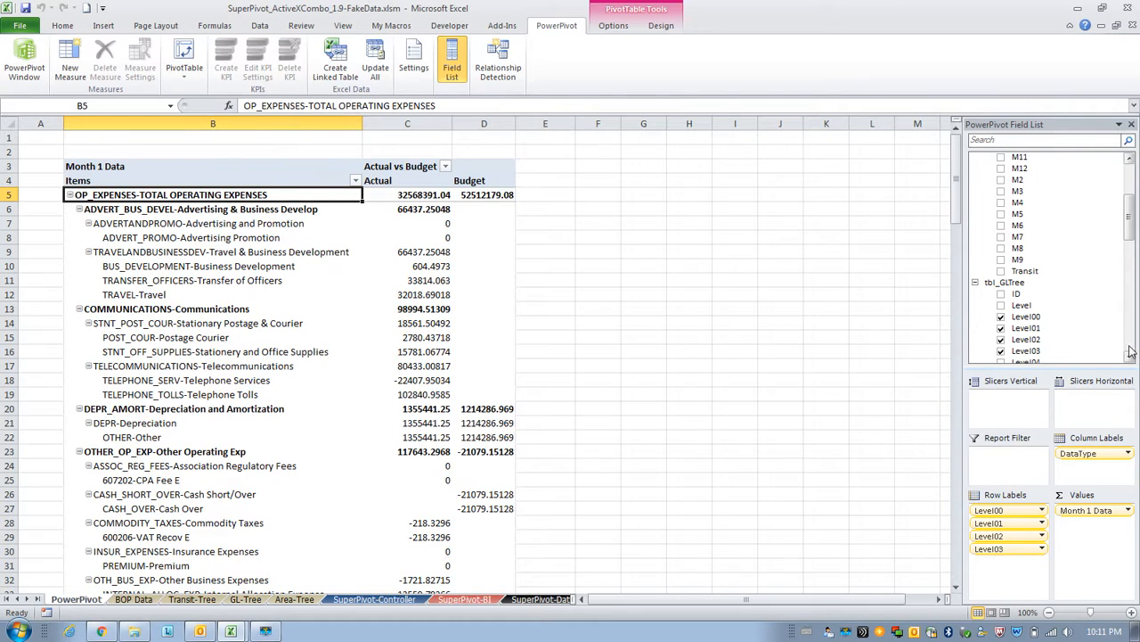
click(1128, 356)
drag(1067, 354, 1013, 567)
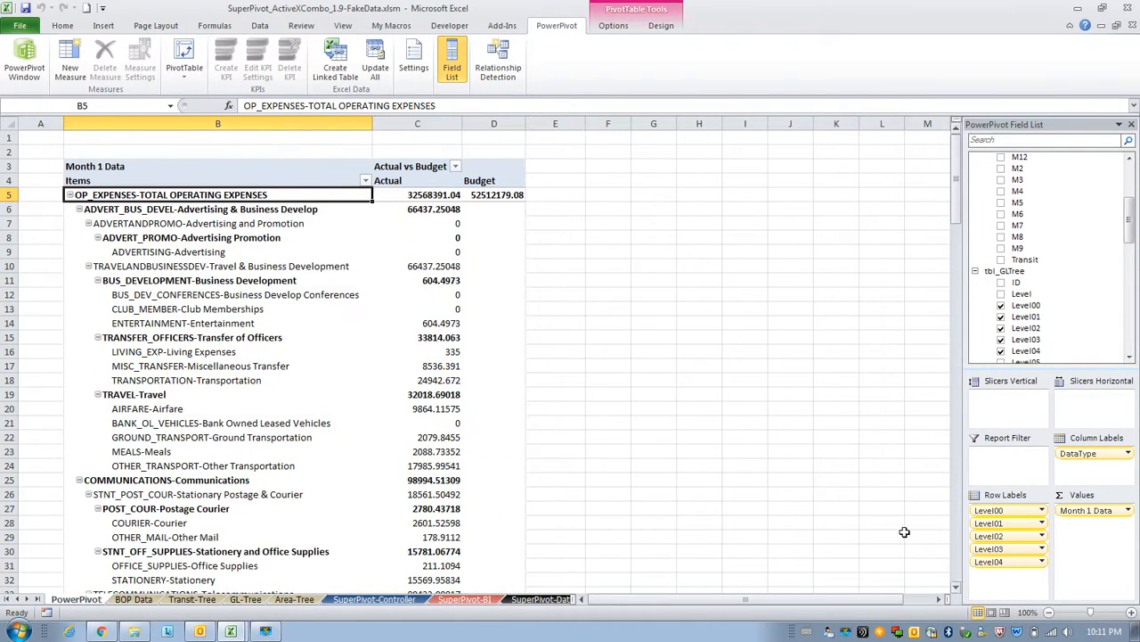
drag(956, 210, 954, 169)
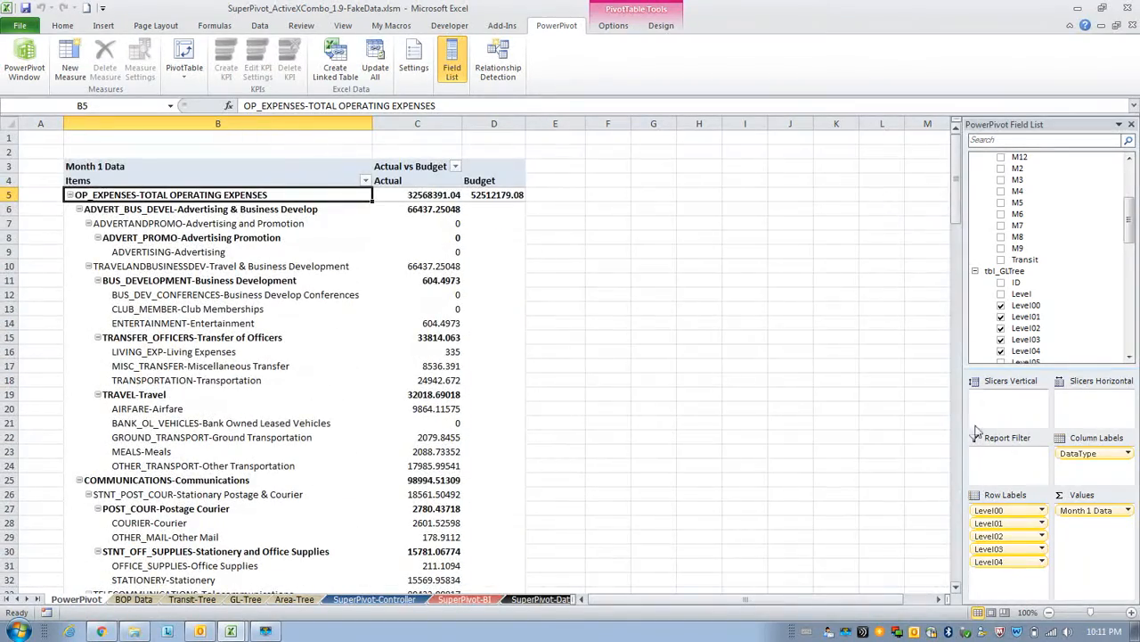
- Remove Level04 and Level03 from the pivot table's row labels
drag(1011, 569, 1097, 273)
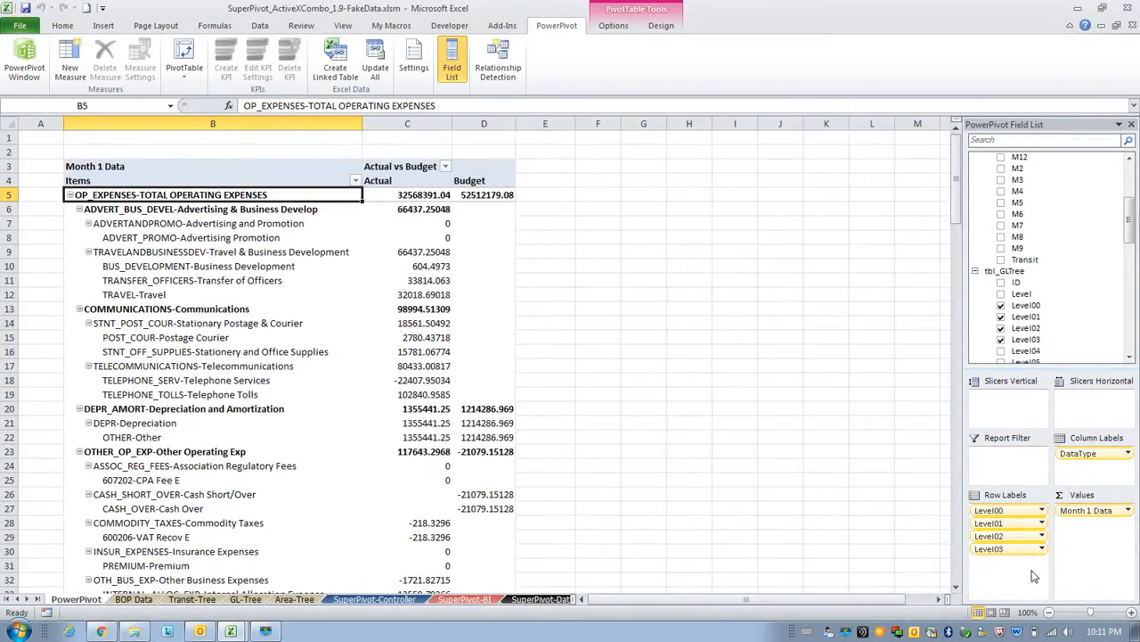
drag(1014, 554, 1099, 369)
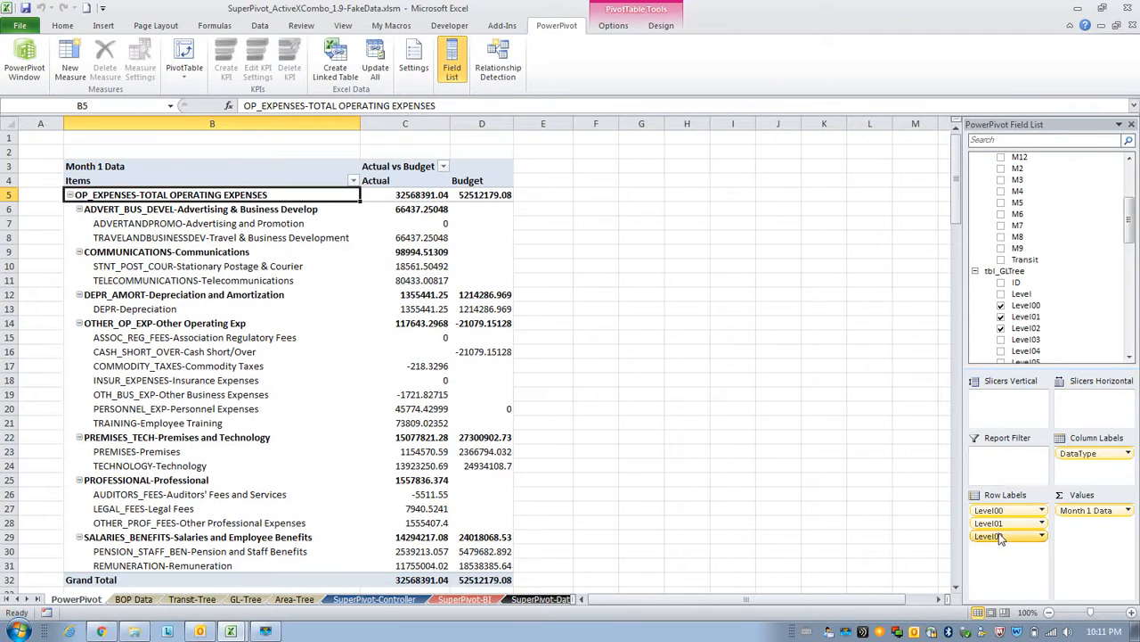
mouse_move(999, 538)
mouse_down()
mouse_move(1082, 330)
mouse_move(1028, 343)
mouse_move(1012, 532)
mouse_up()
- Examine the pivot's Level01 expense categories and the Level02 items nested beneath them
click(184, 206)
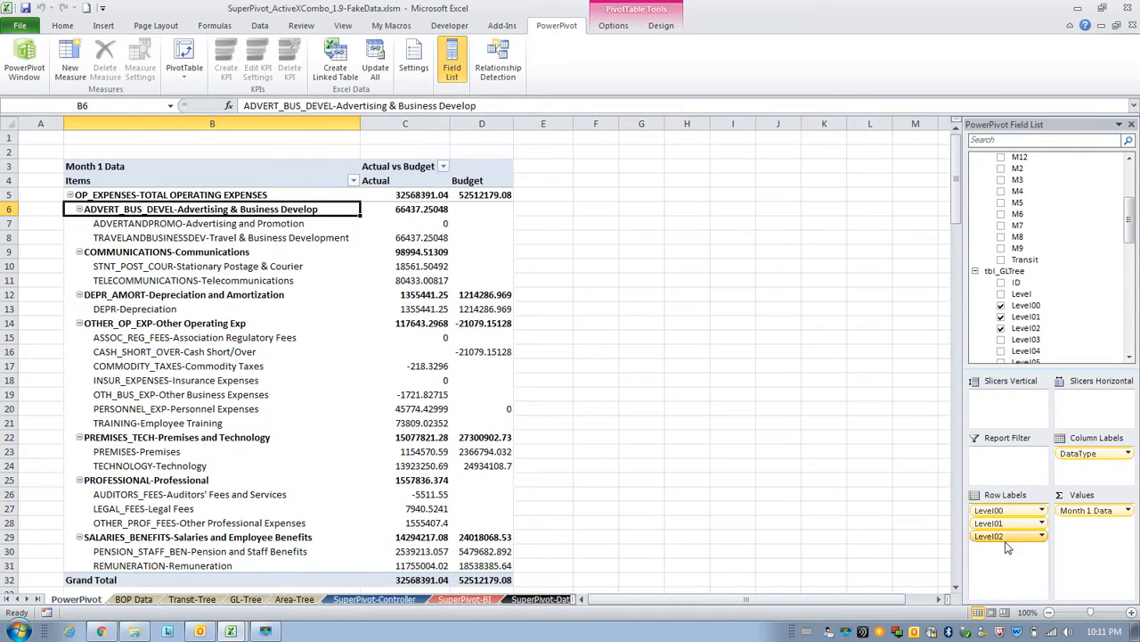
click(220, 258)
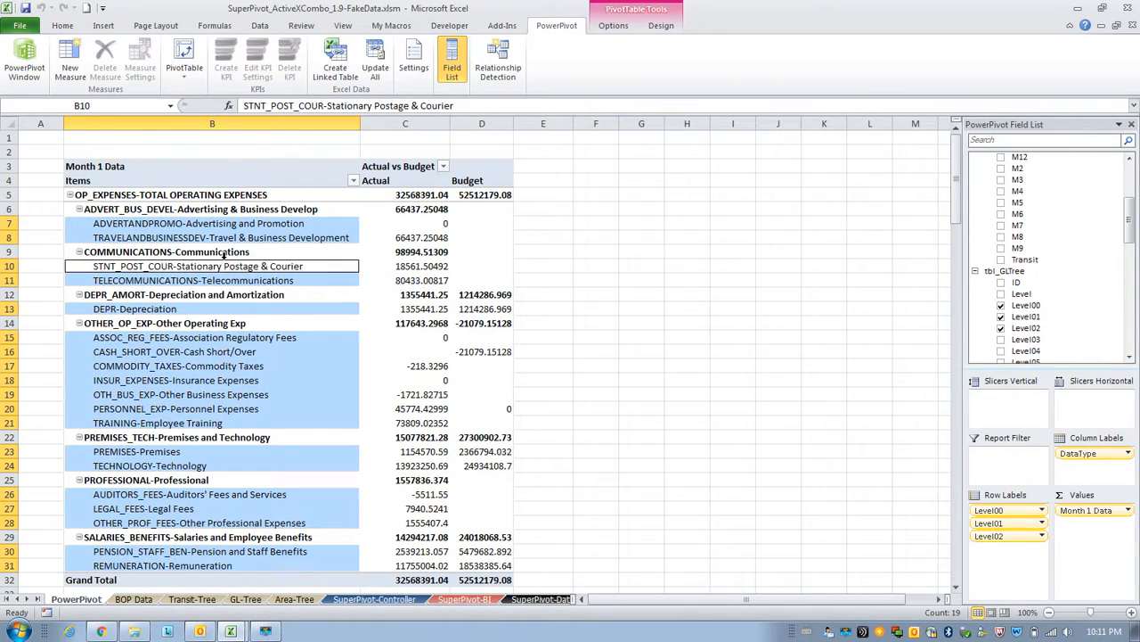
click(281, 251)
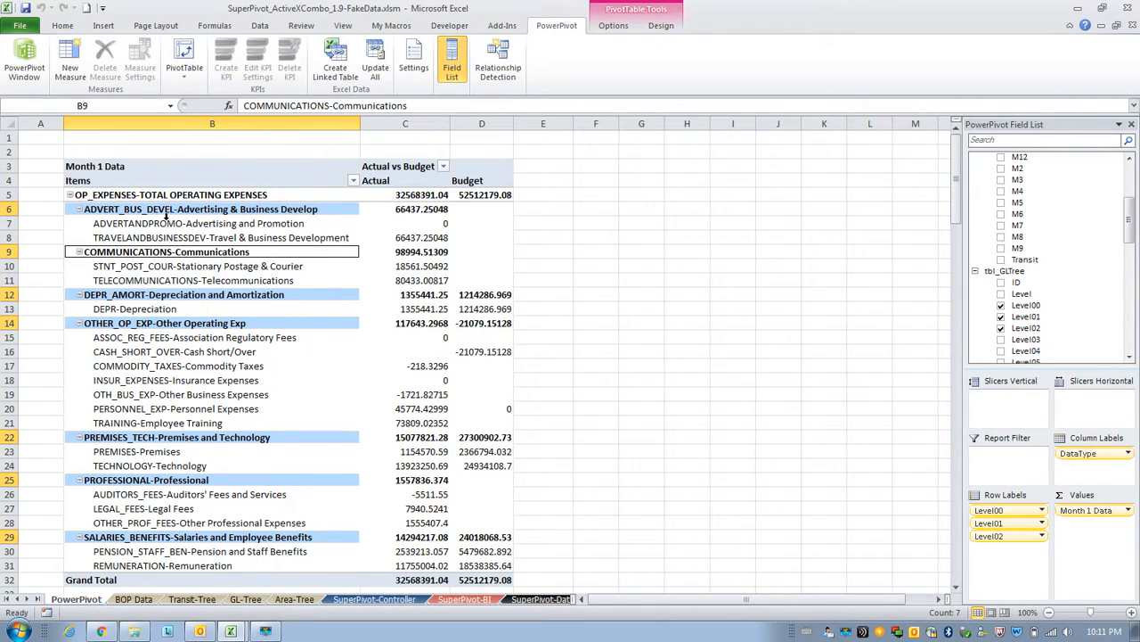
drag(211, 225, 183, 239)
click(163, 260)
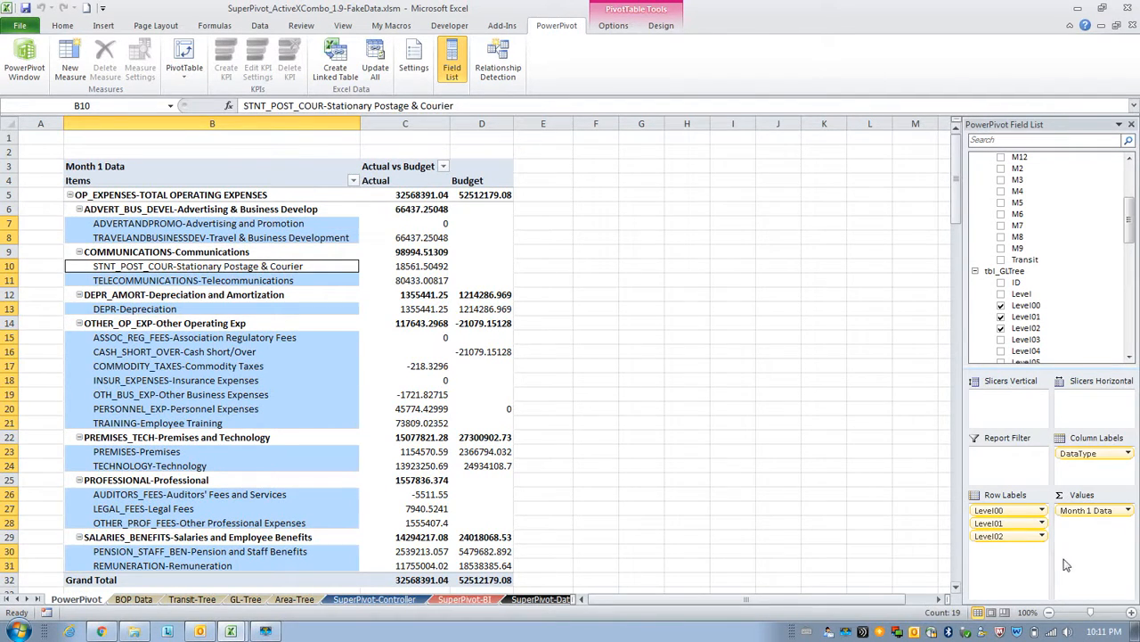
- Replace Level02 in the pivot's row labels with Level01 from tbl_TransitTree, placed below the GL Level01
drag(1076, 441, 1102, 300)
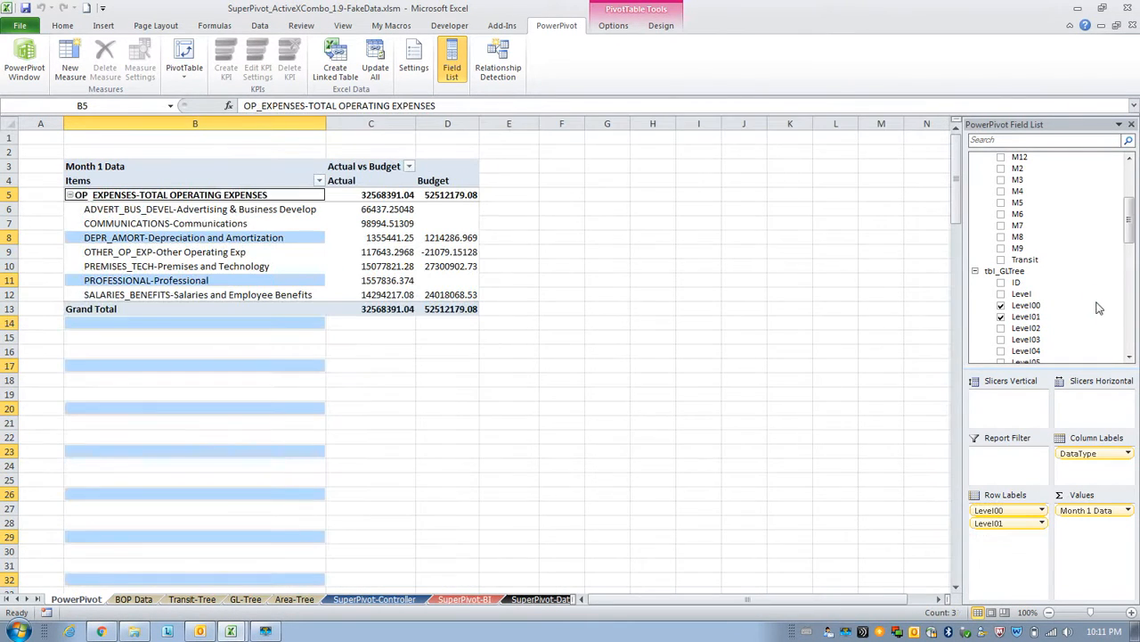
click(508, 379)
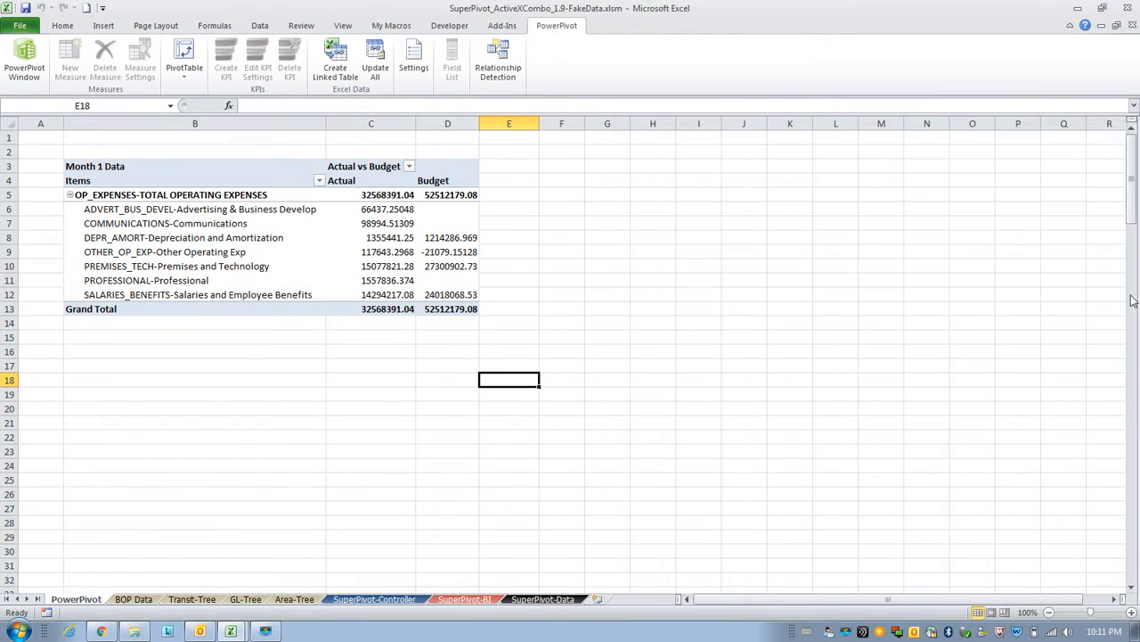
click(295, 224)
drag(1127, 212, 1127, 303)
drag(1024, 248, 1016, 561)
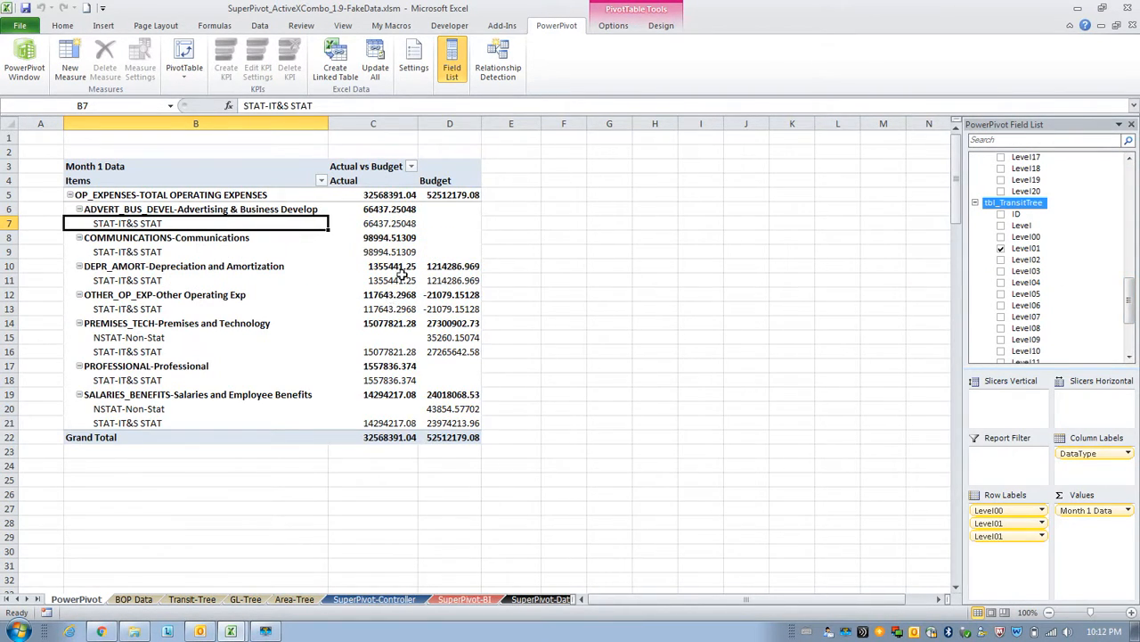
- Remove the tbl_TransitTree Level01 field from the pivot table's row labels
drag(1038, 265, 1099, 250)
drag(1021, 537, 1093, 319)
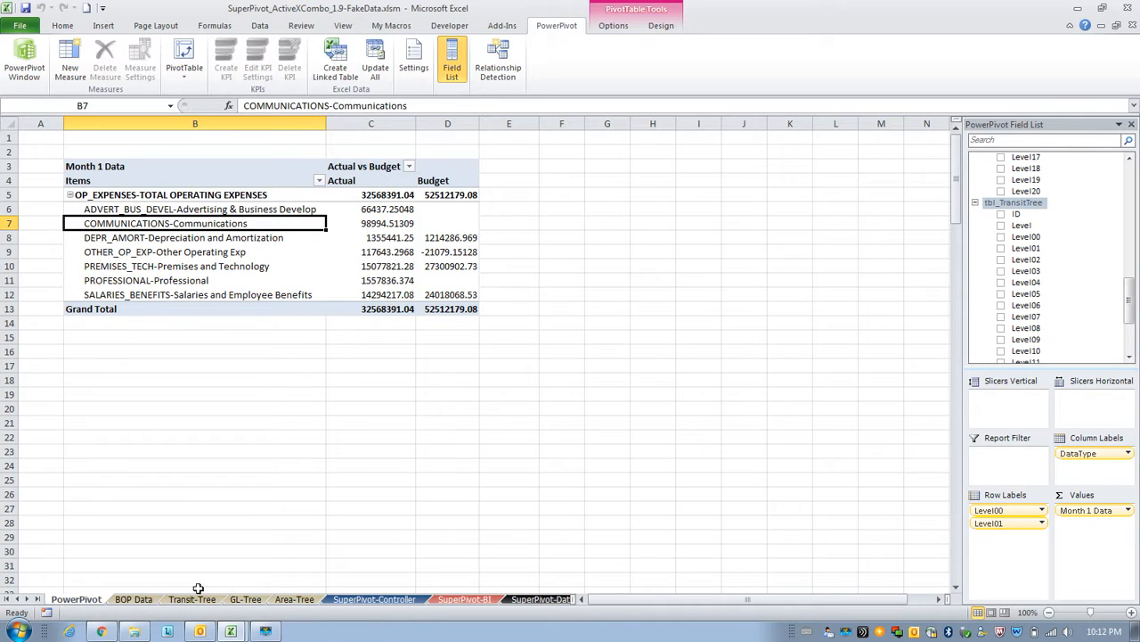
- Check the Transit and GL codes in row 5 of the BOP Data sheet
click(136, 599)
click(55, 198)
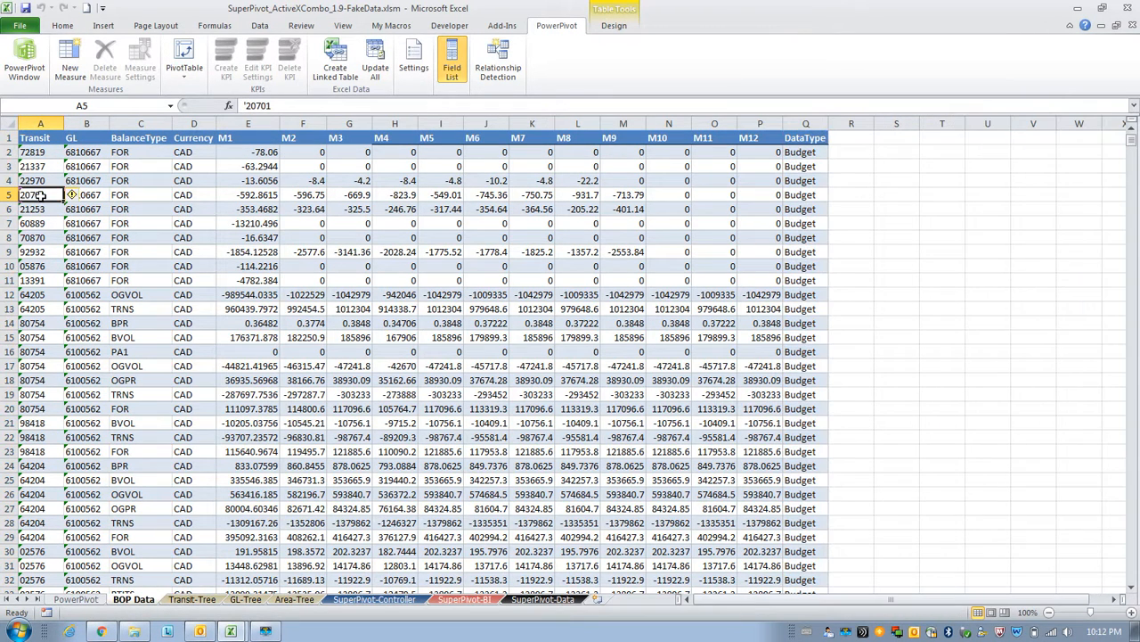
click(90, 192)
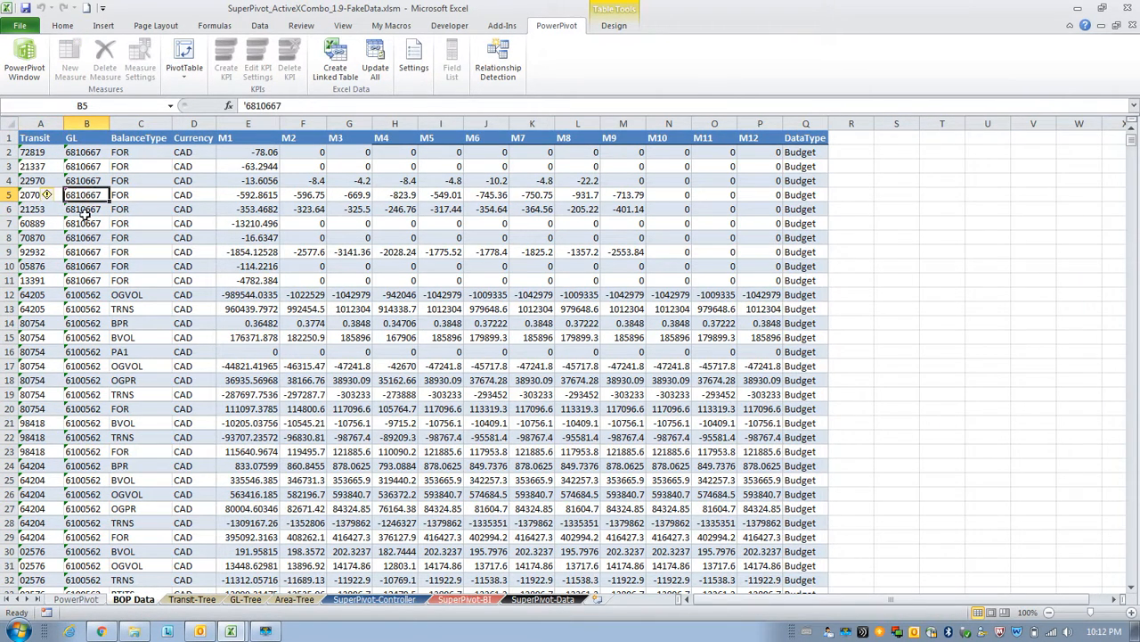
- Review the pivot's Actual amount for Premises and Technology, and open the Transit-Tree sheet
click(76, 601)
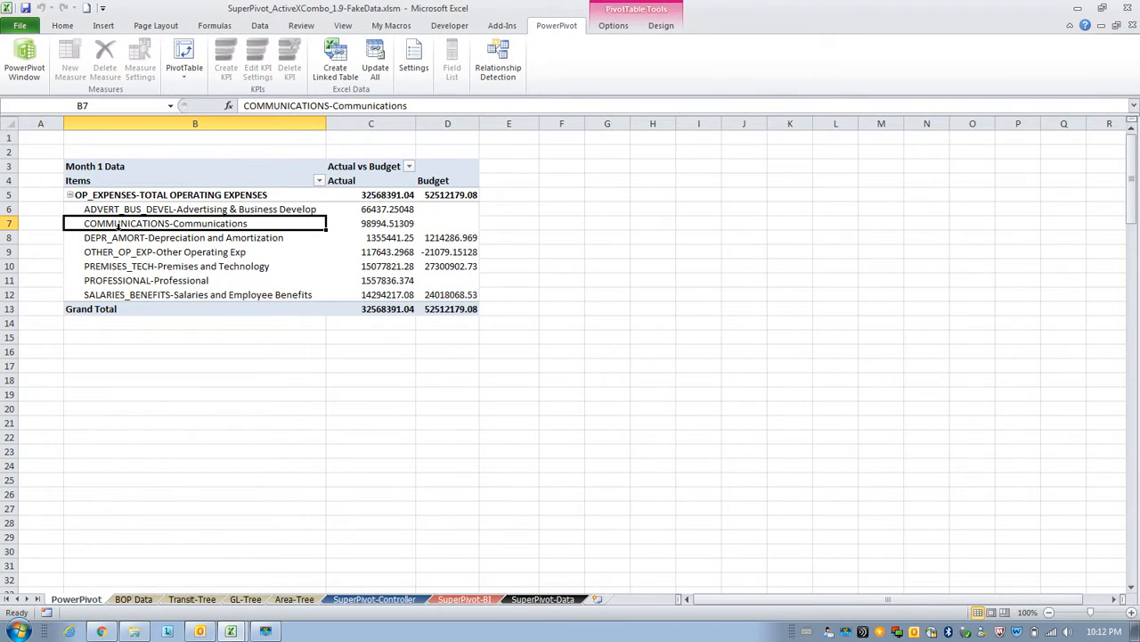
click(383, 265)
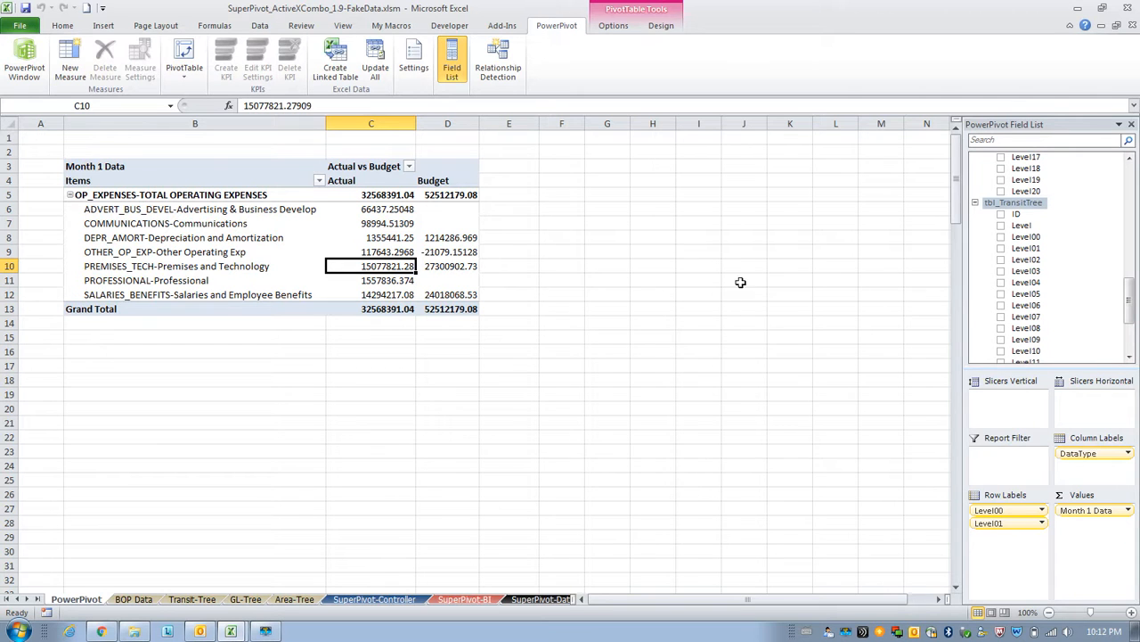
click(191, 599)
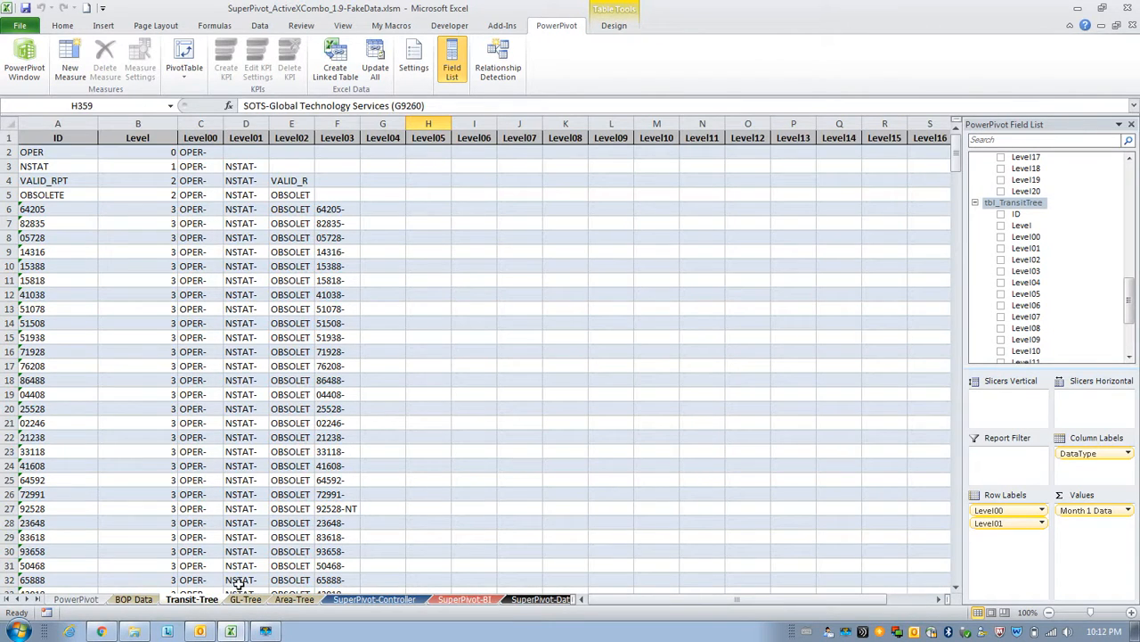
- Return to the PowerPivot sheet and review the expense categories under Total Operating Expenses
click(79, 600)
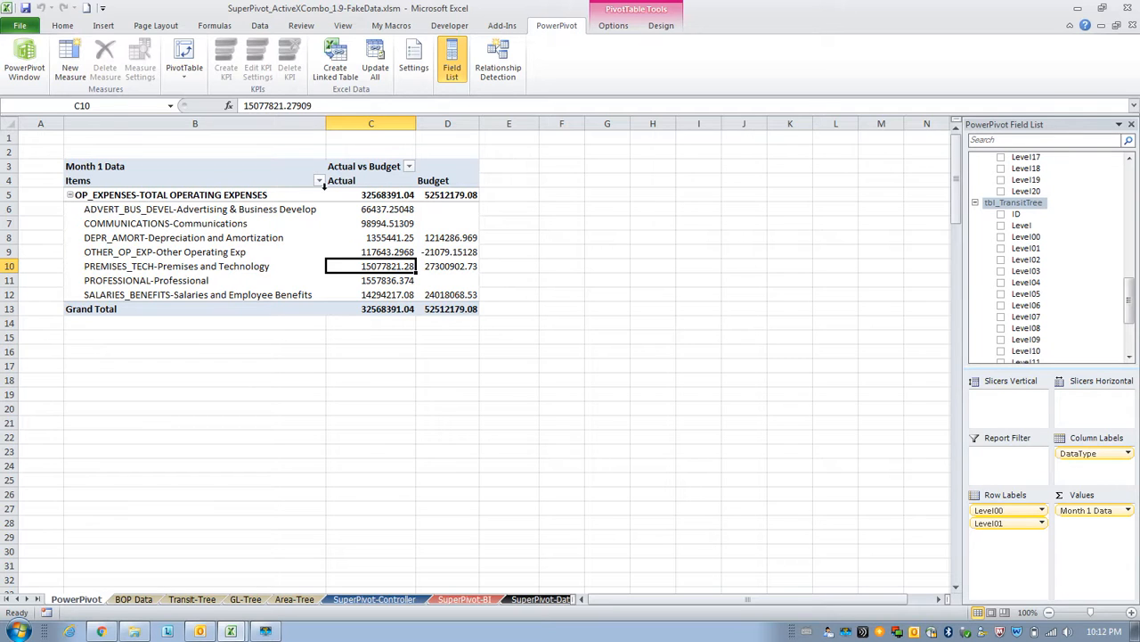
click(230, 242)
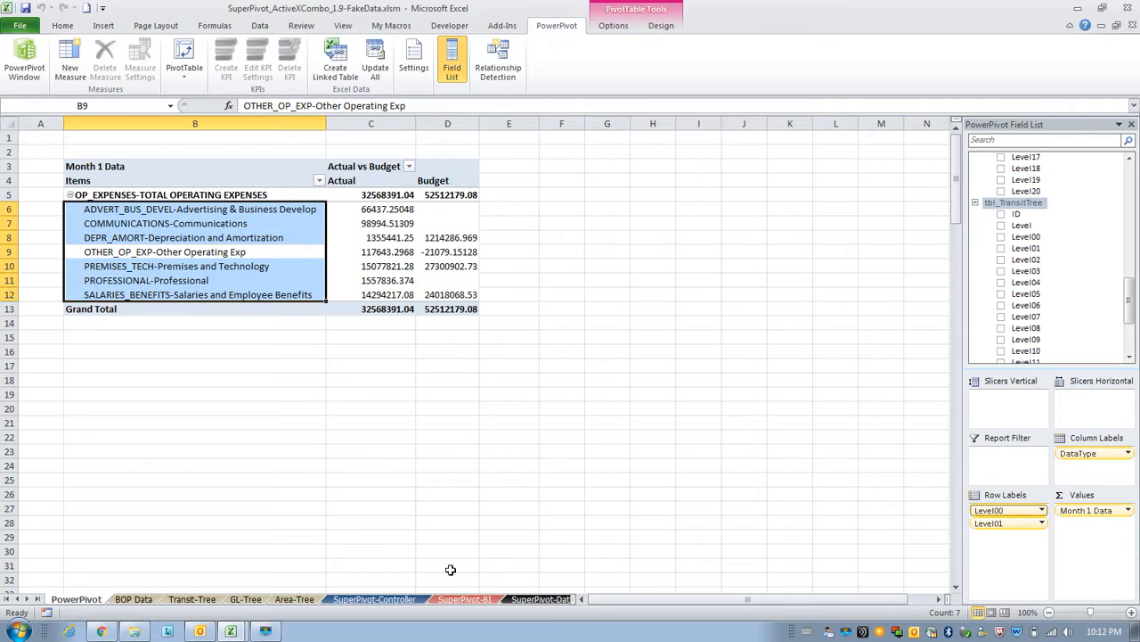
- Hide the field list on the SuperPivot-Controller sheet and run Create Super Pivot with GL as the default dimension
click(463, 598)
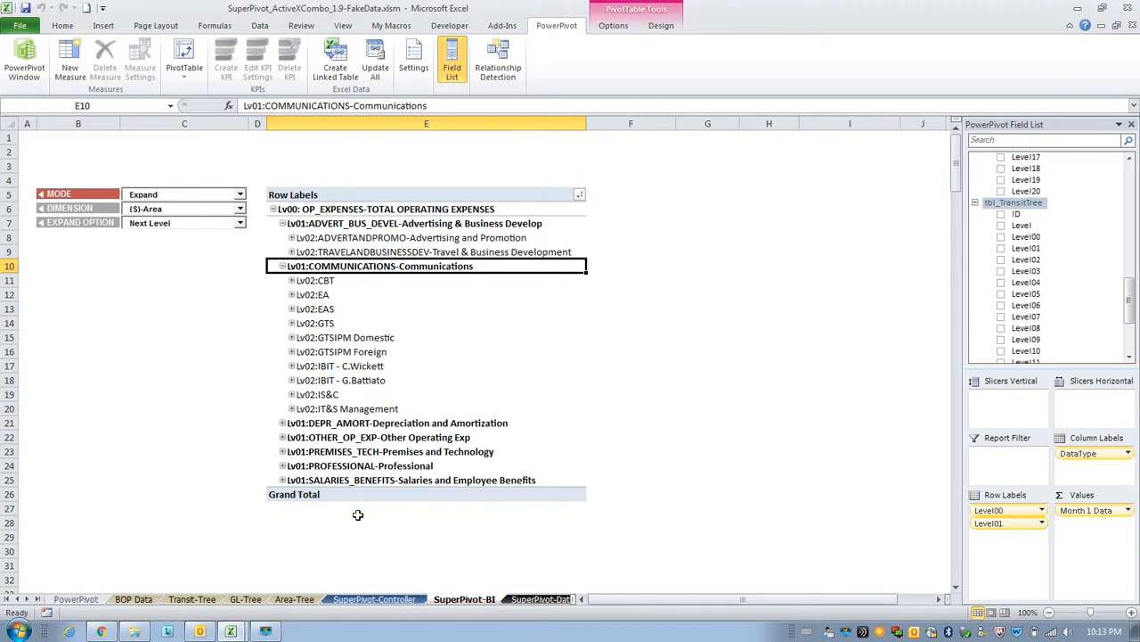
click(401, 600)
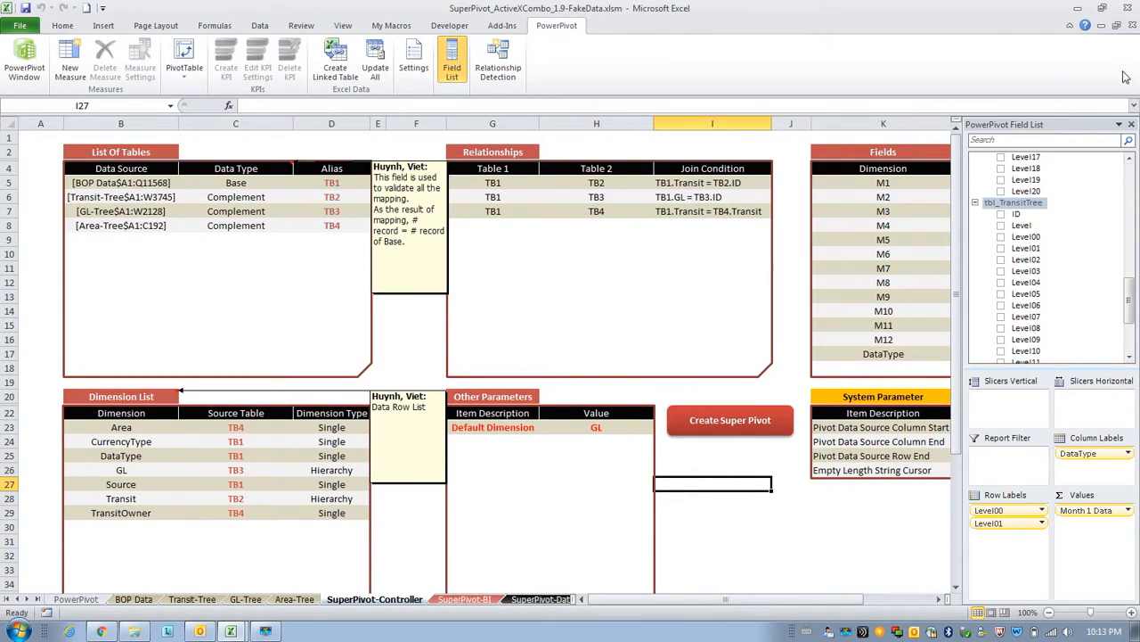
click(1131, 124)
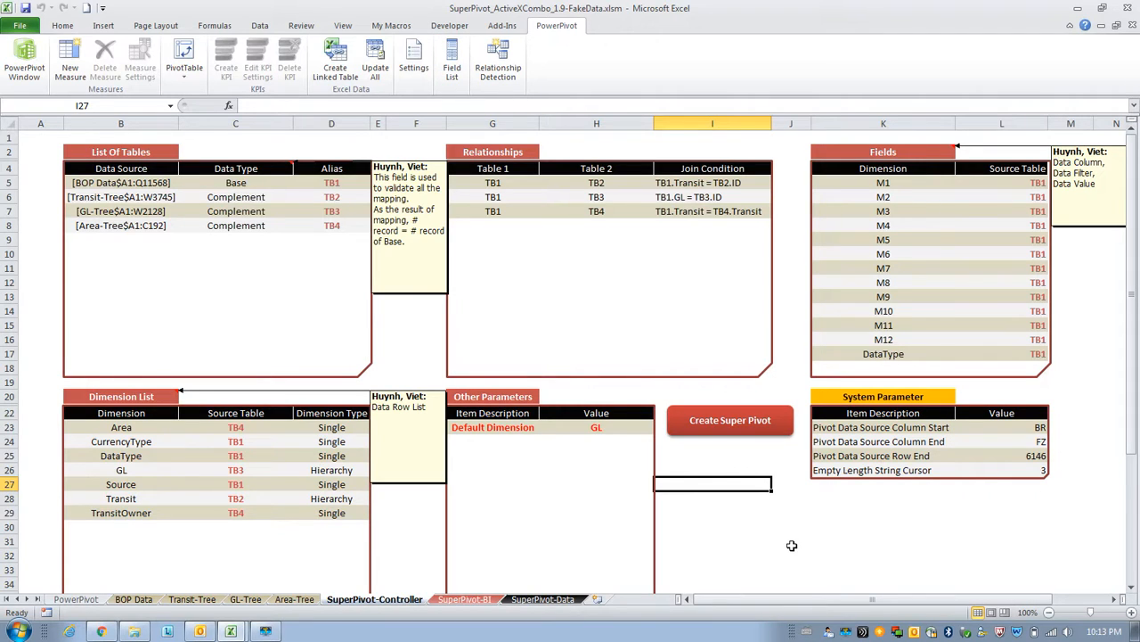
click(709, 429)
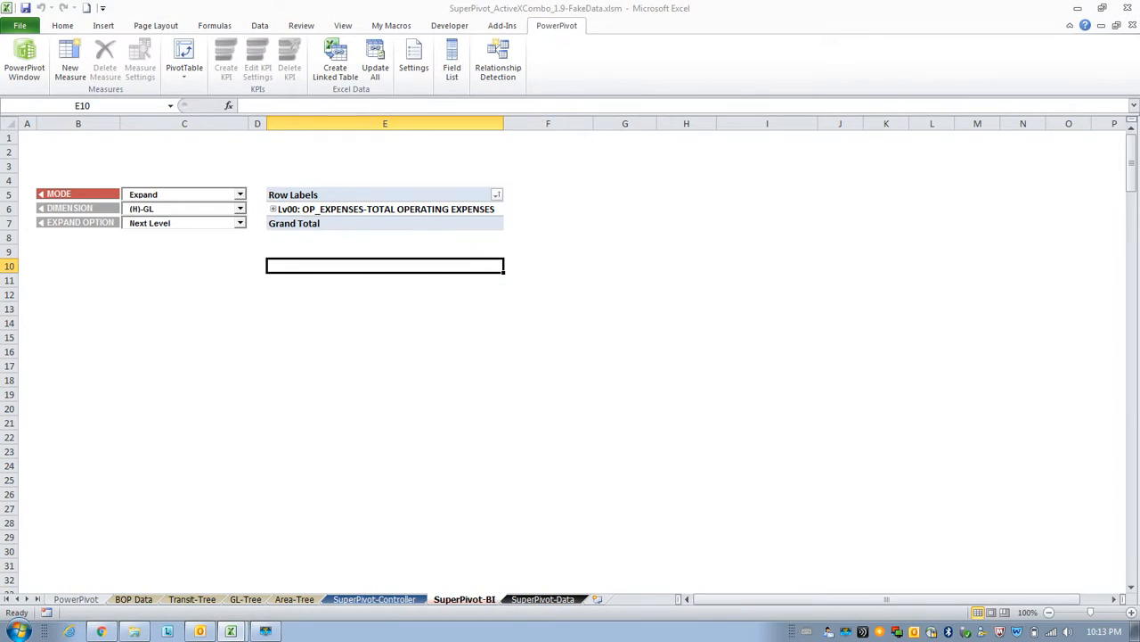
- Show the new pivot's field list, then add Field_TB1_M1 to the values and Field_TB1_DataType to the column labels
click(374, 205)
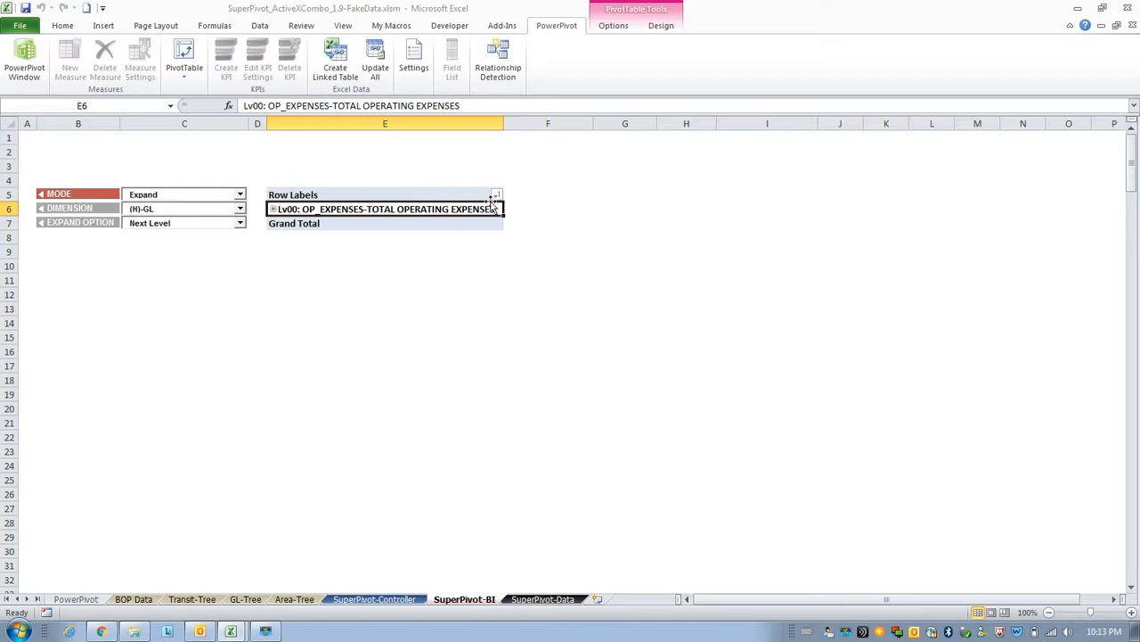
right_click(472, 194)
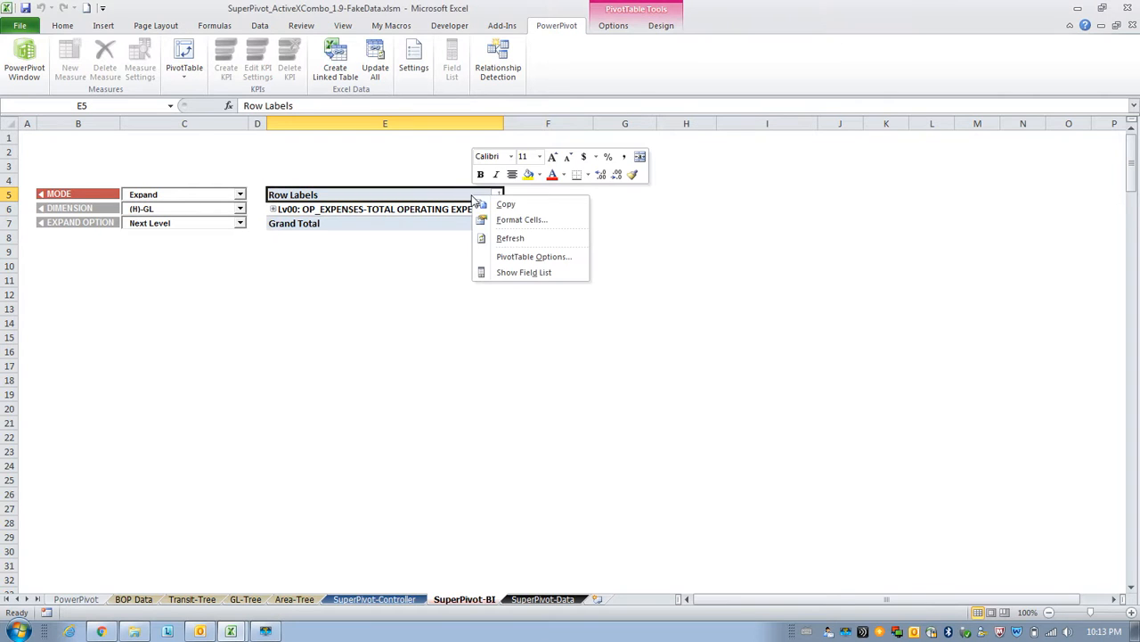
click(541, 272)
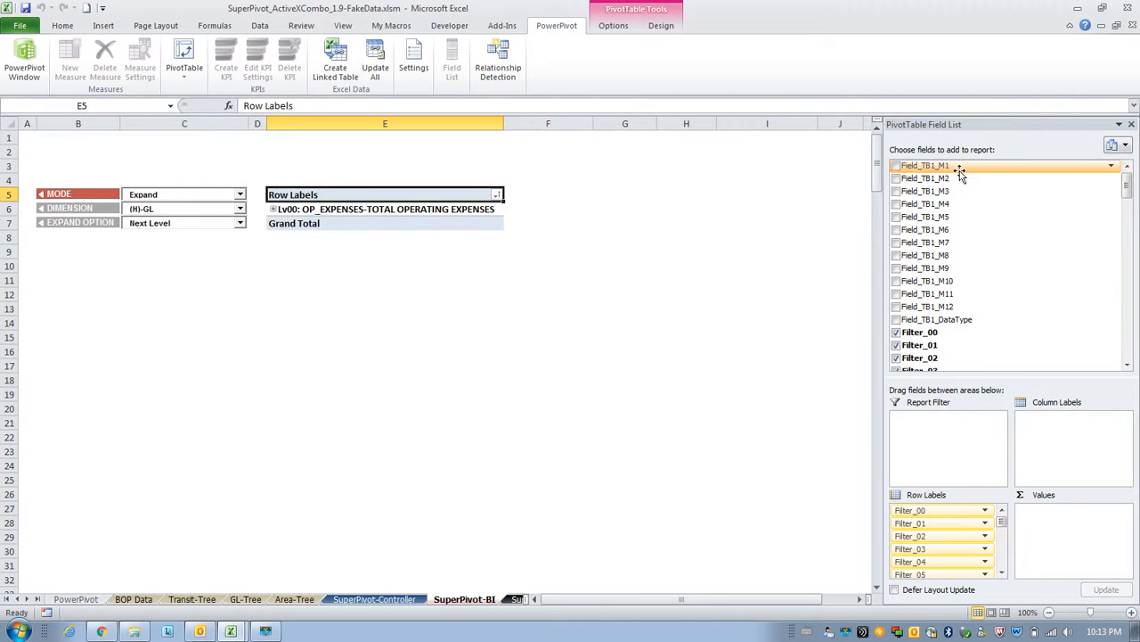
drag(960, 172, 1041, 515)
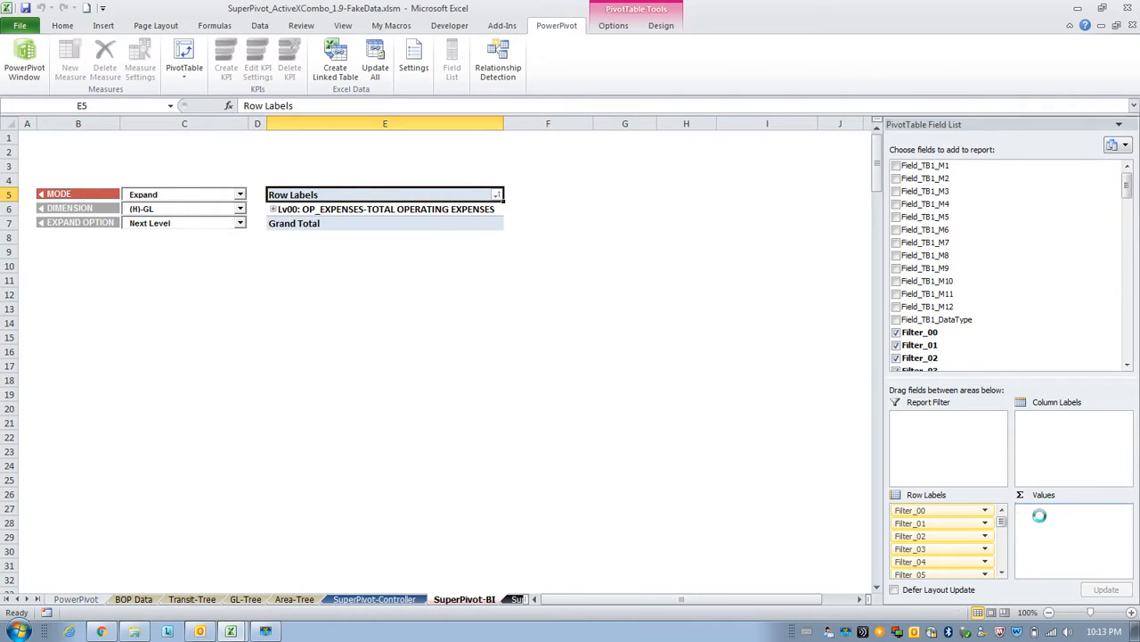
drag(967, 319, 1073, 443)
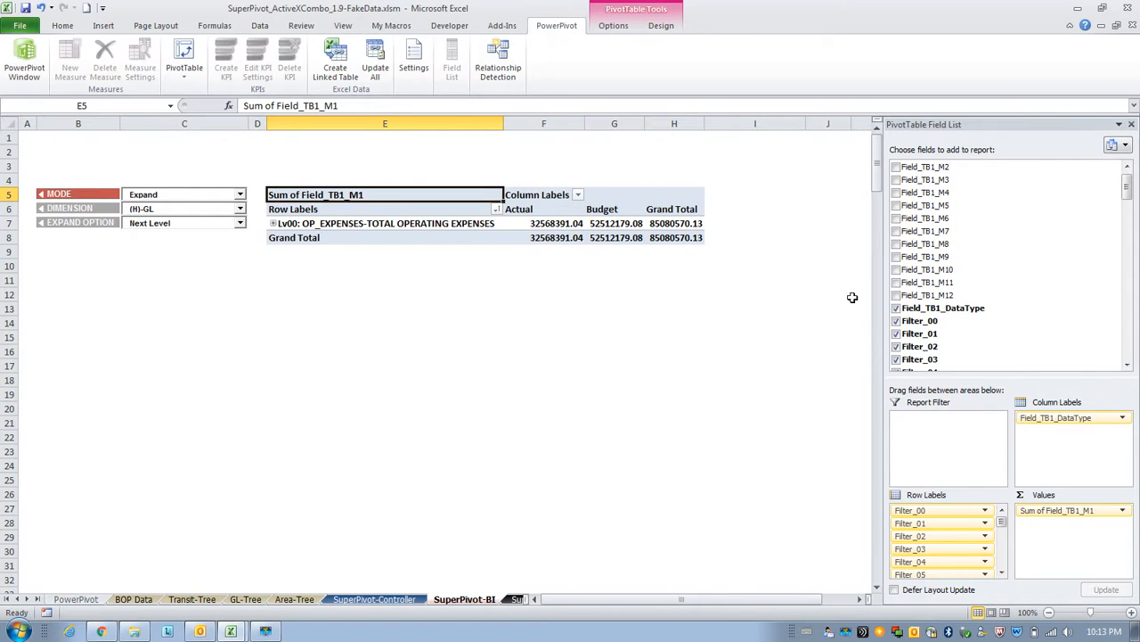
- Remove the Grand Total column from the SuperPivot-BI pivot table
click(680, 209)
right_click(684, 210)
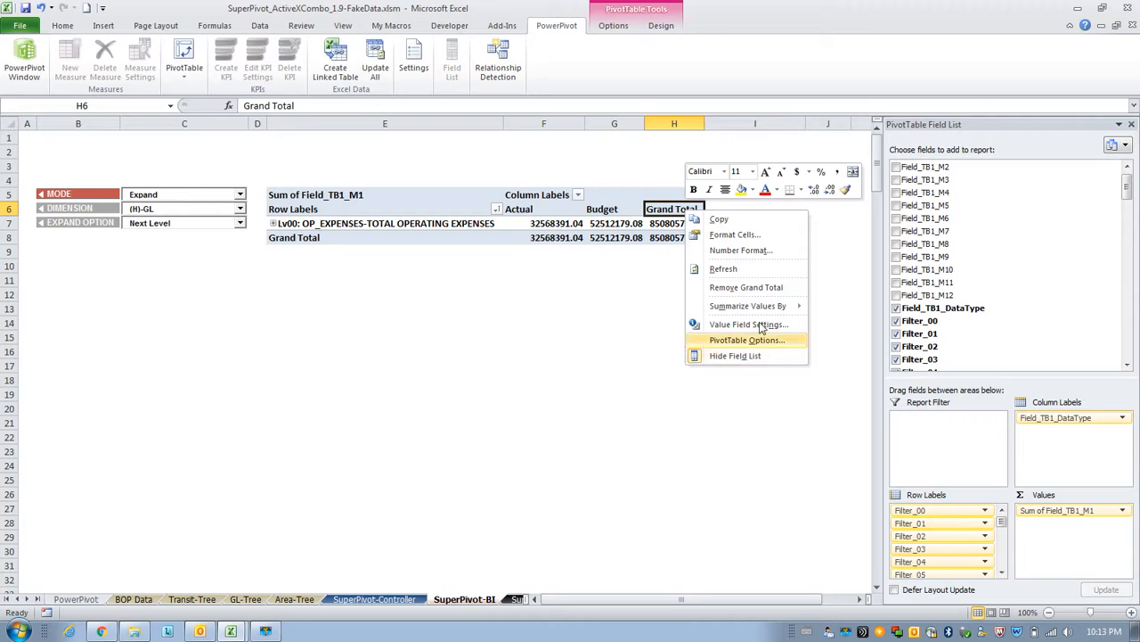
click(746, 287)
- Rename the pivot's column labels header "Actual vs Budget" and its value field "Month 01"
click(530, 194)
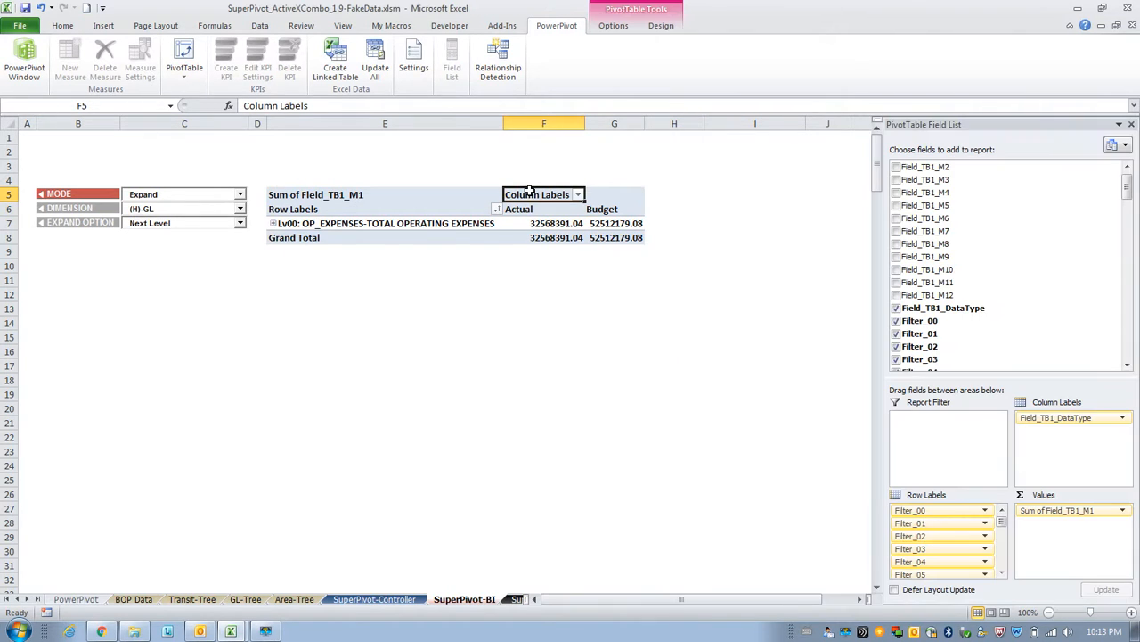
text(Actual vs Budget)
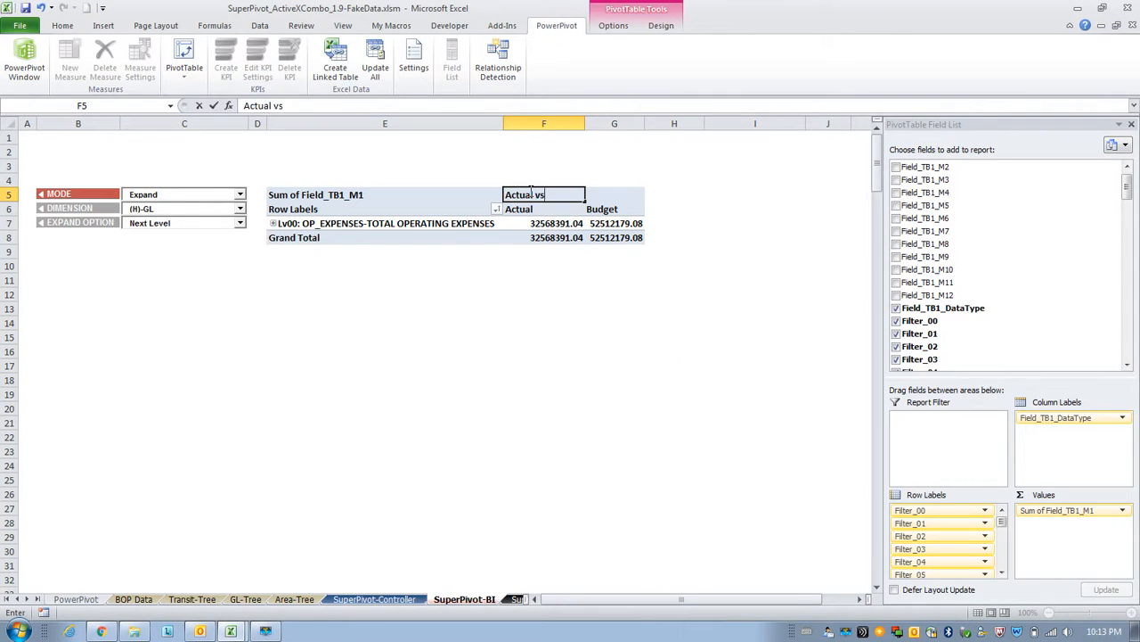
click(349, 195)
text(Month)
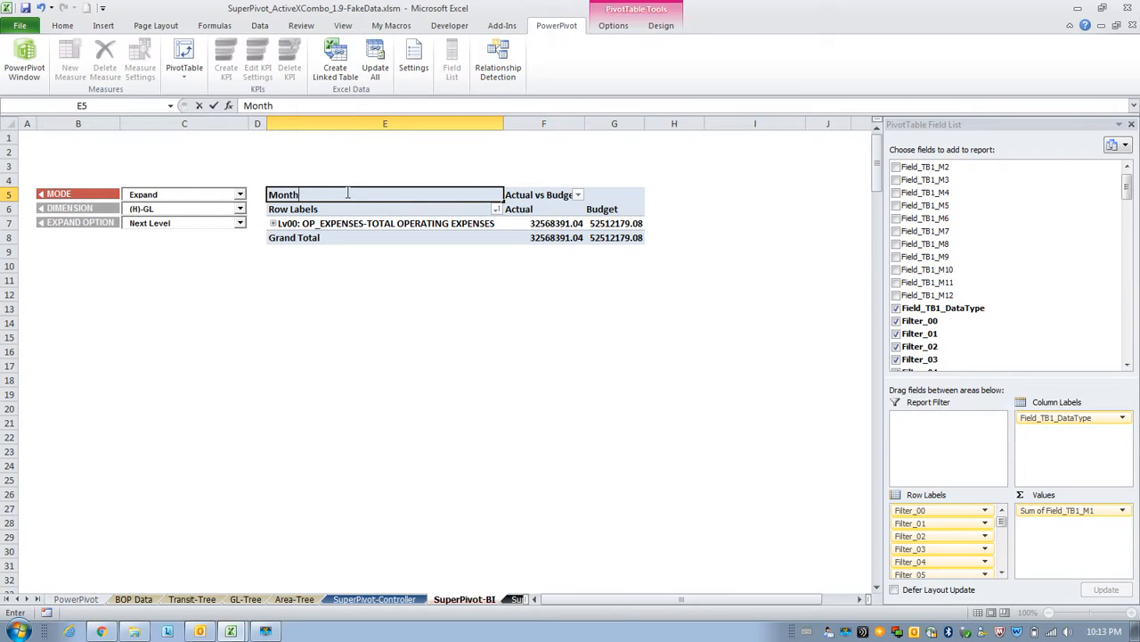
text( 01)
key(Return)
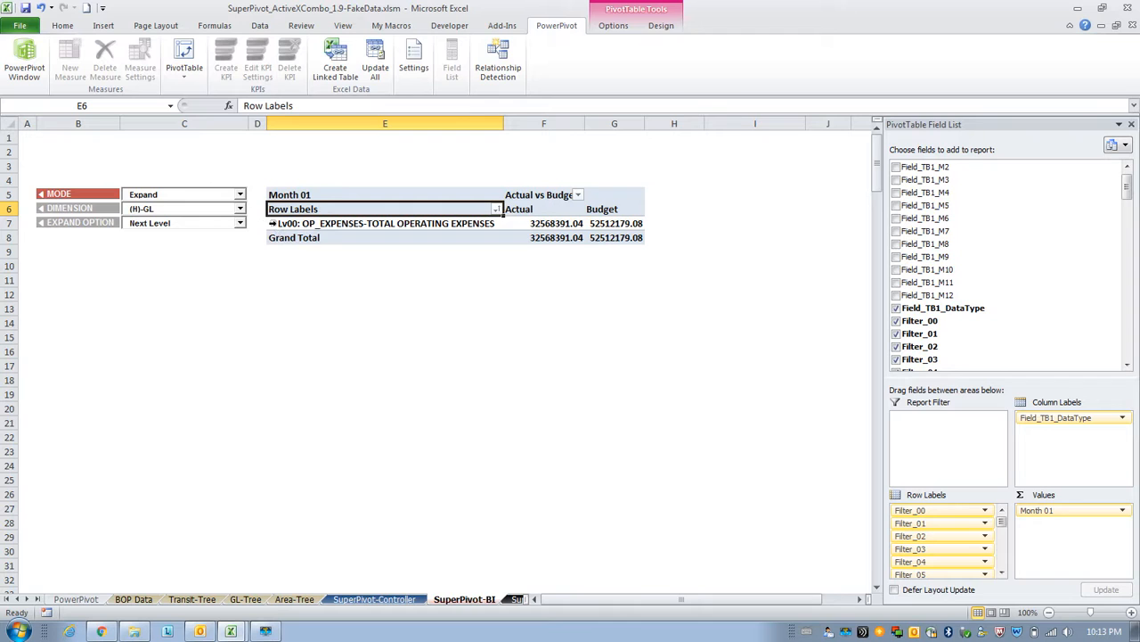
- Expand Total Operating Expenses, Advertising & Business Develop, and Advertising and Promotion one GL level each
click(272, 224)
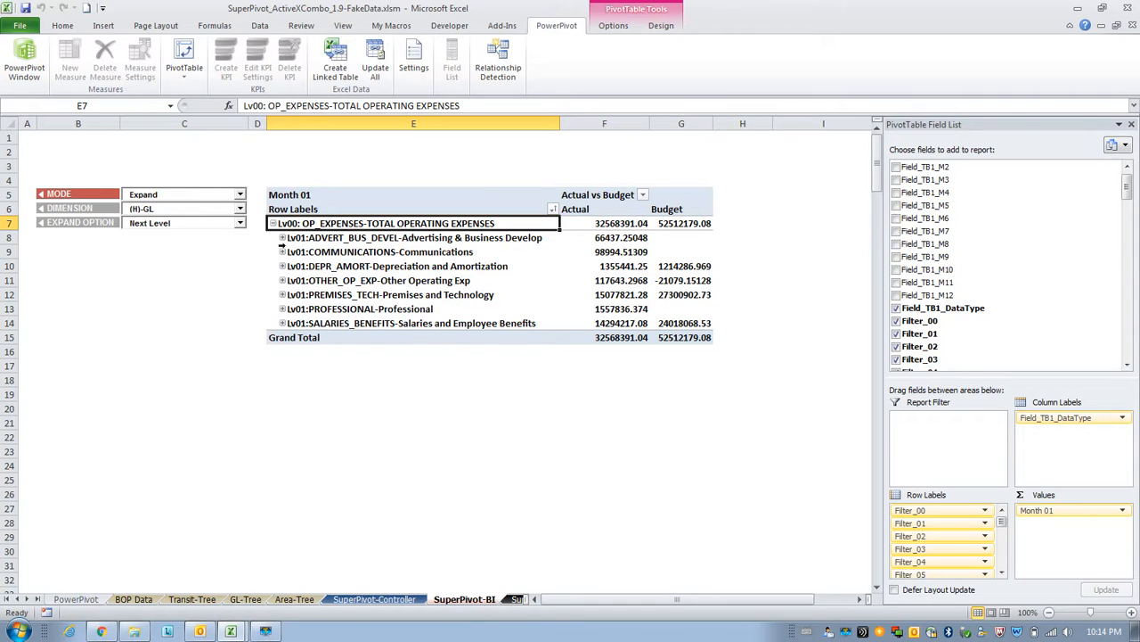
click(280, 238)
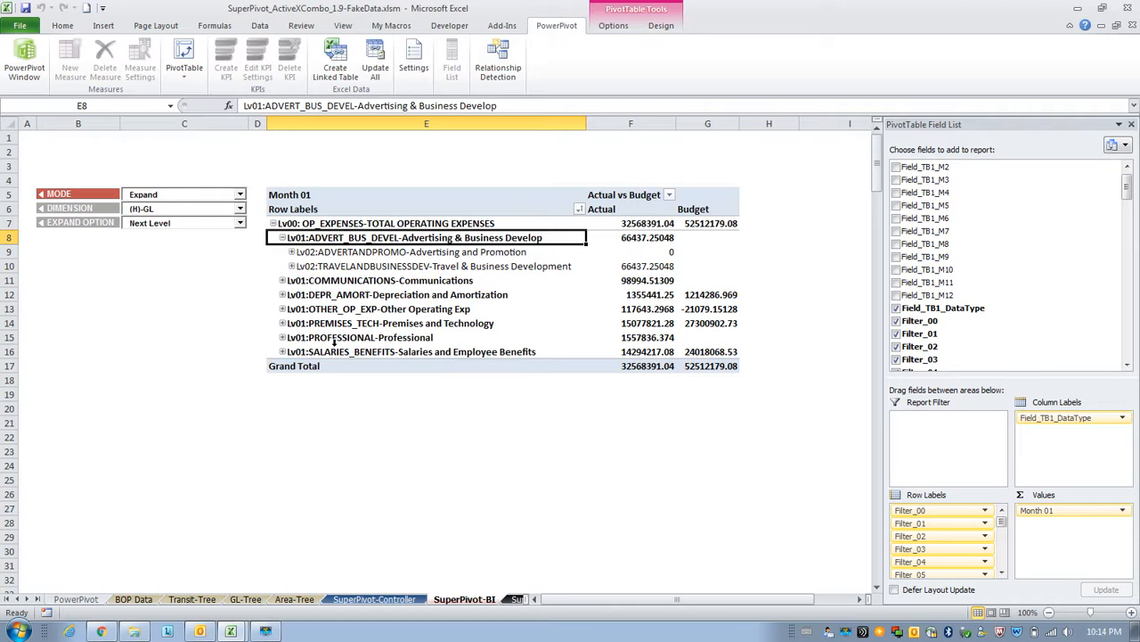
click(291, 253)
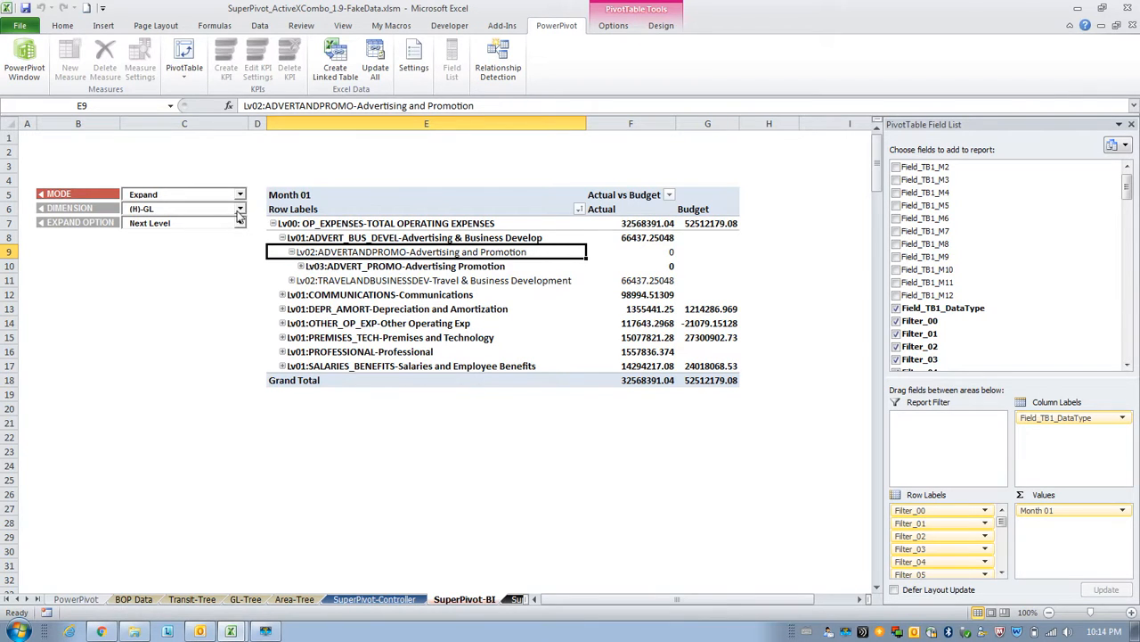
- Set the dimension to (H)-Transit and expand the Communications row to its next level
click(239, 210)
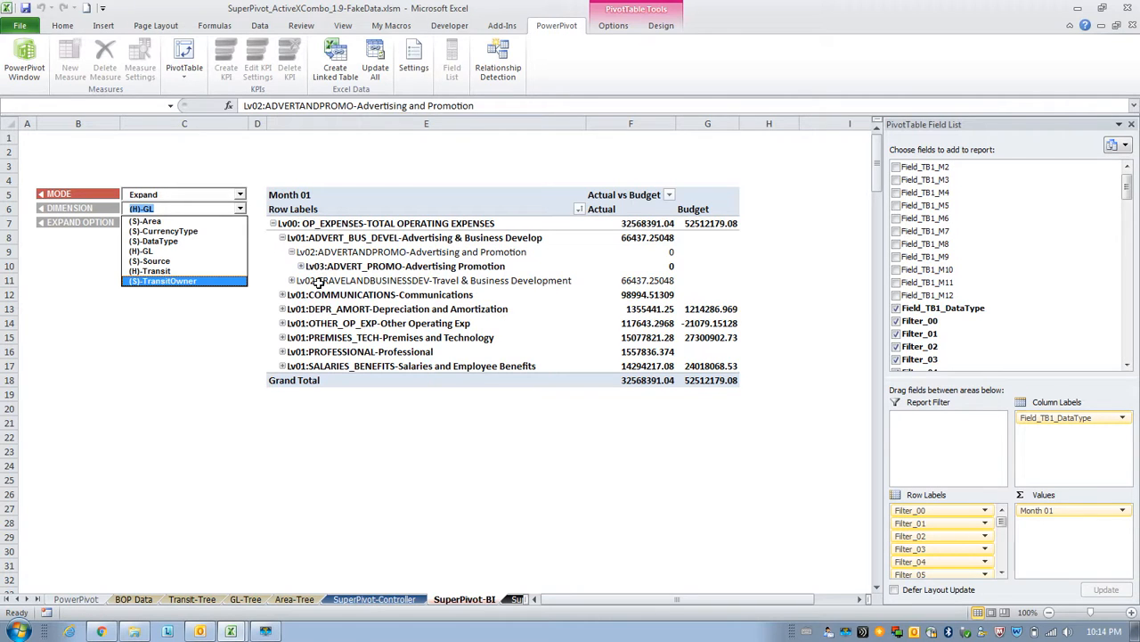
click(174, 272)
click(322, 297)
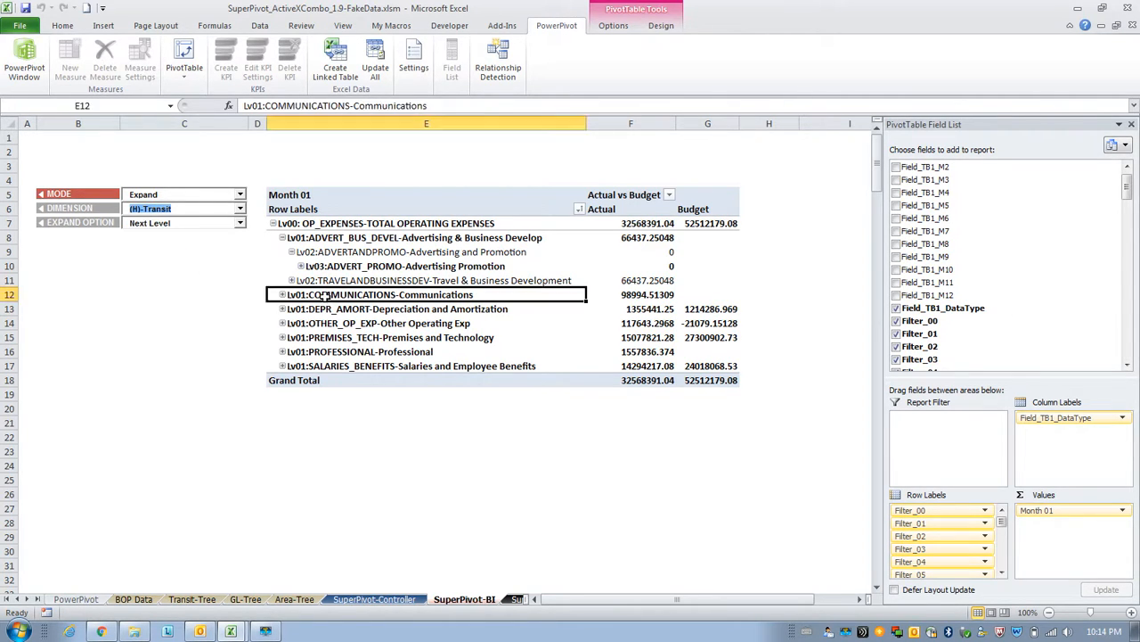
click(282, 295)
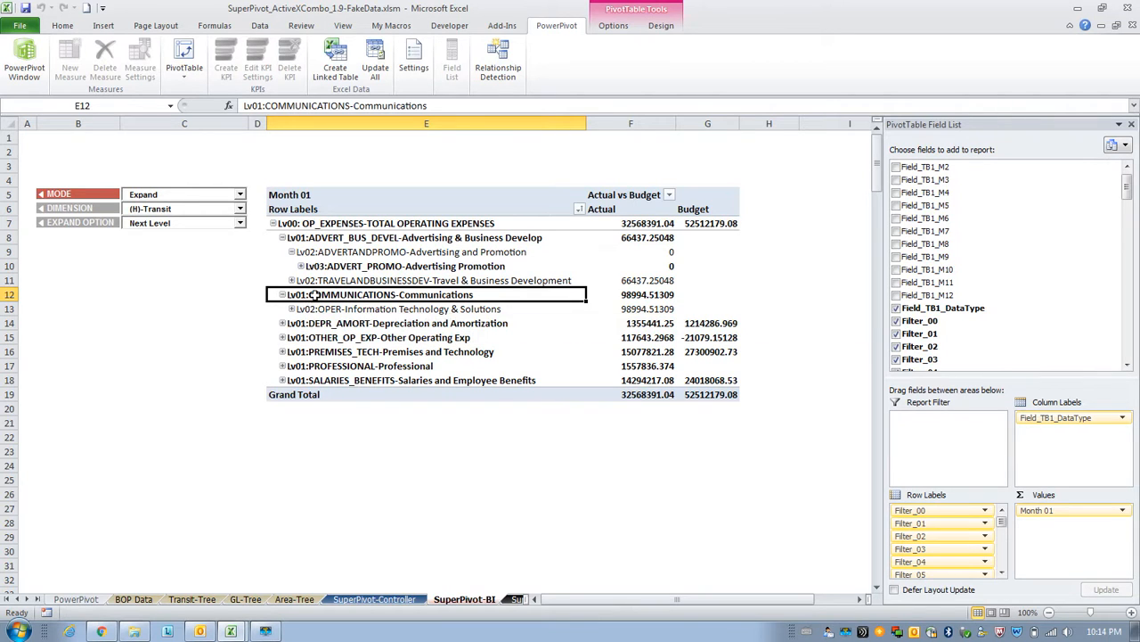
- Expand OPER-Information Technology & Solutions under Communications to the next transit level
click(308, 309)
click(307, 251)
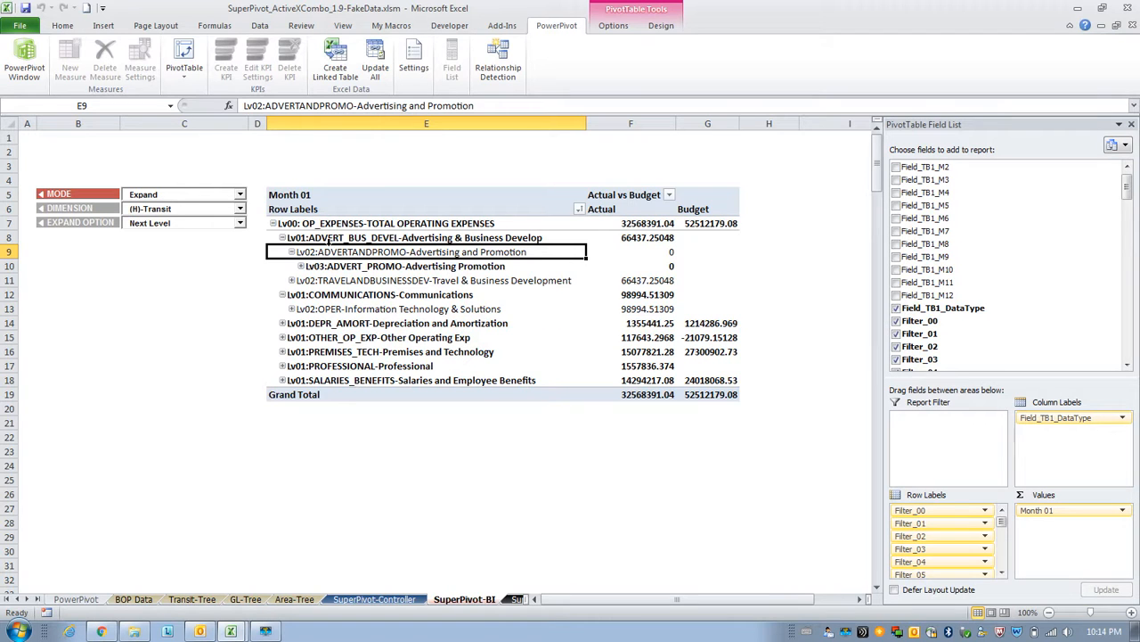
click(311, 309)
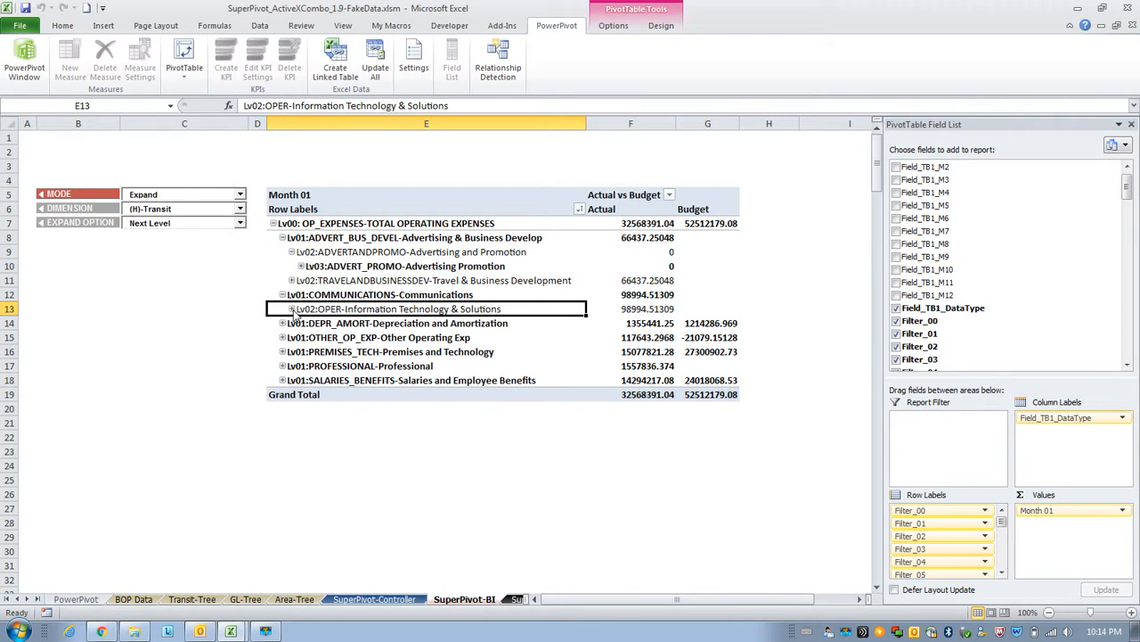
click(292, 309)
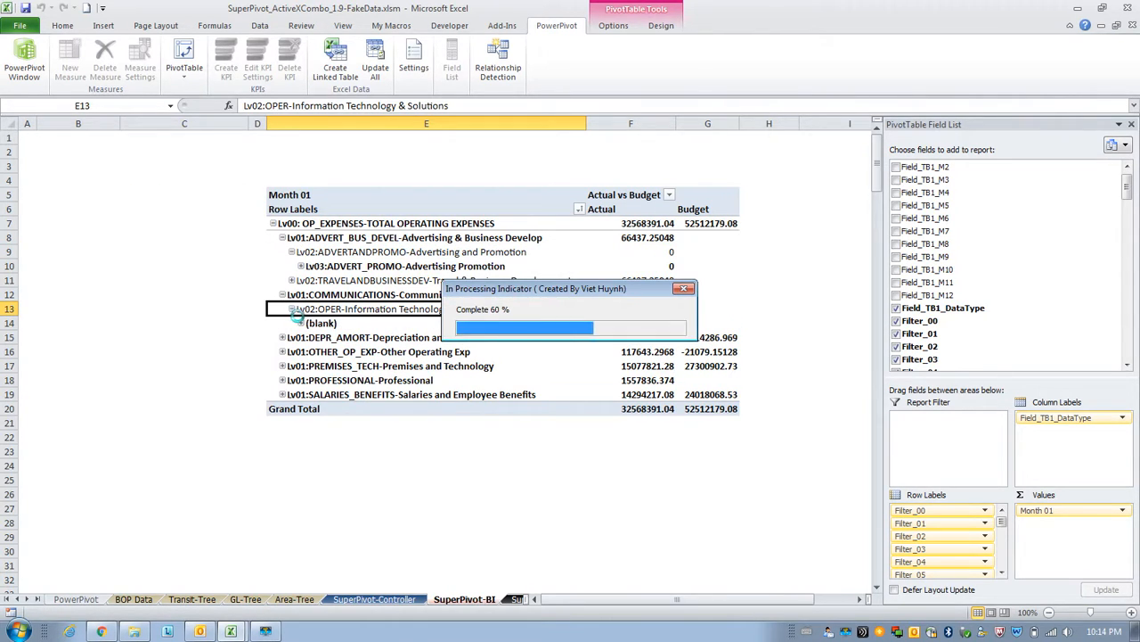
click(305, 338)
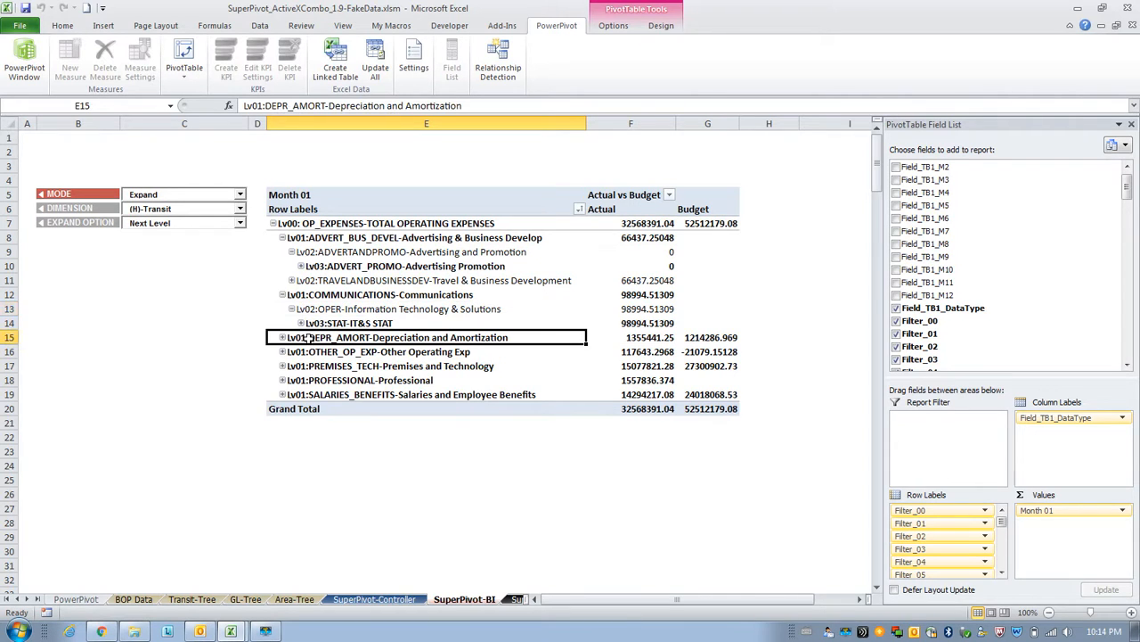
- Set the dimension to (S)-Area and expand the Depreciation and Amortization row by area
click(239, 210)
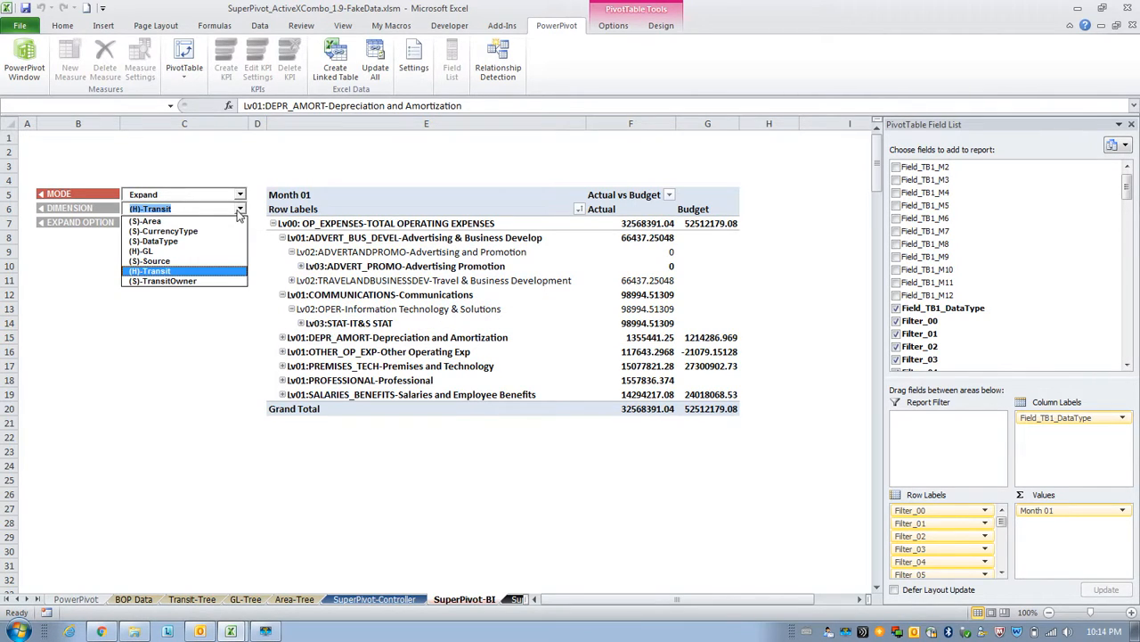
click(193, 221)
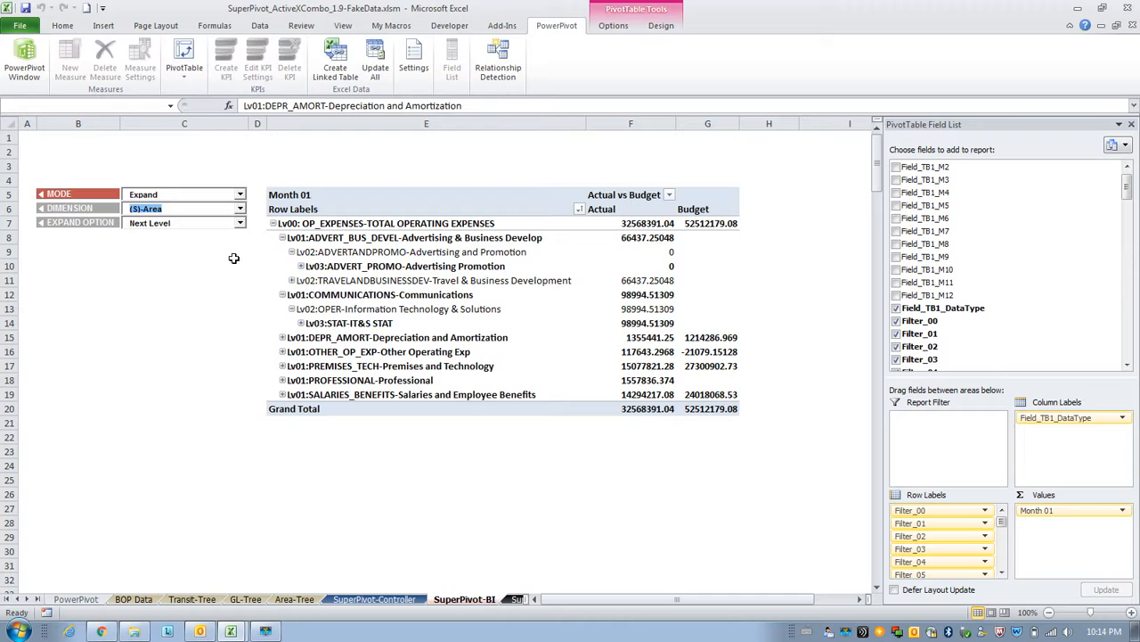
click(287, 337)
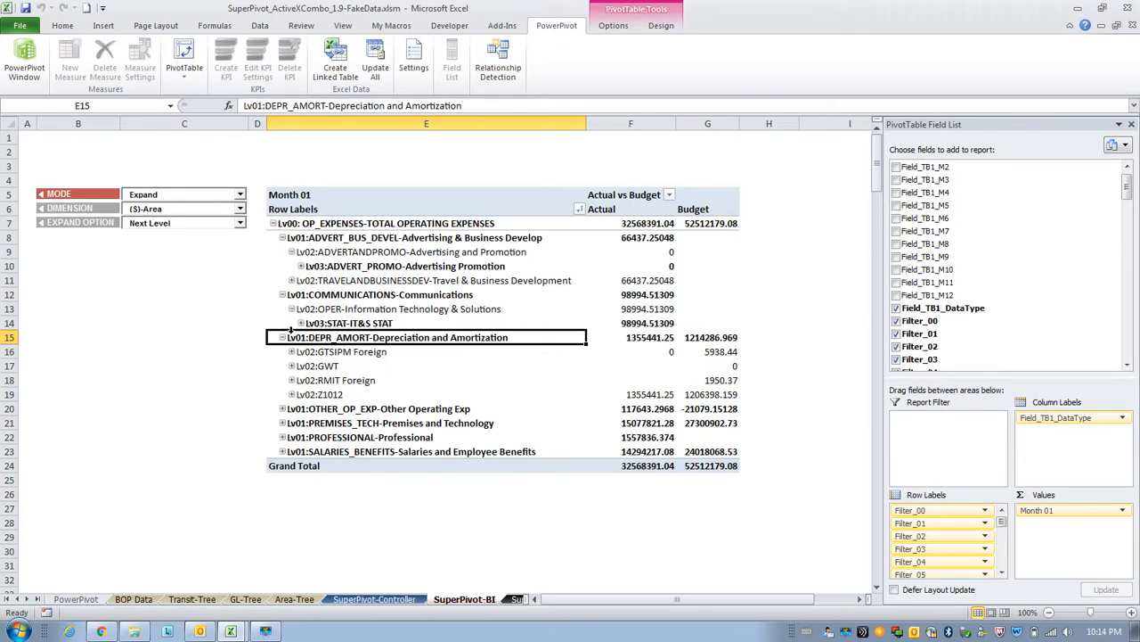
- Set the expand option to Bottom Level and expand the Other Operating Exp row by area
click(319, 409)
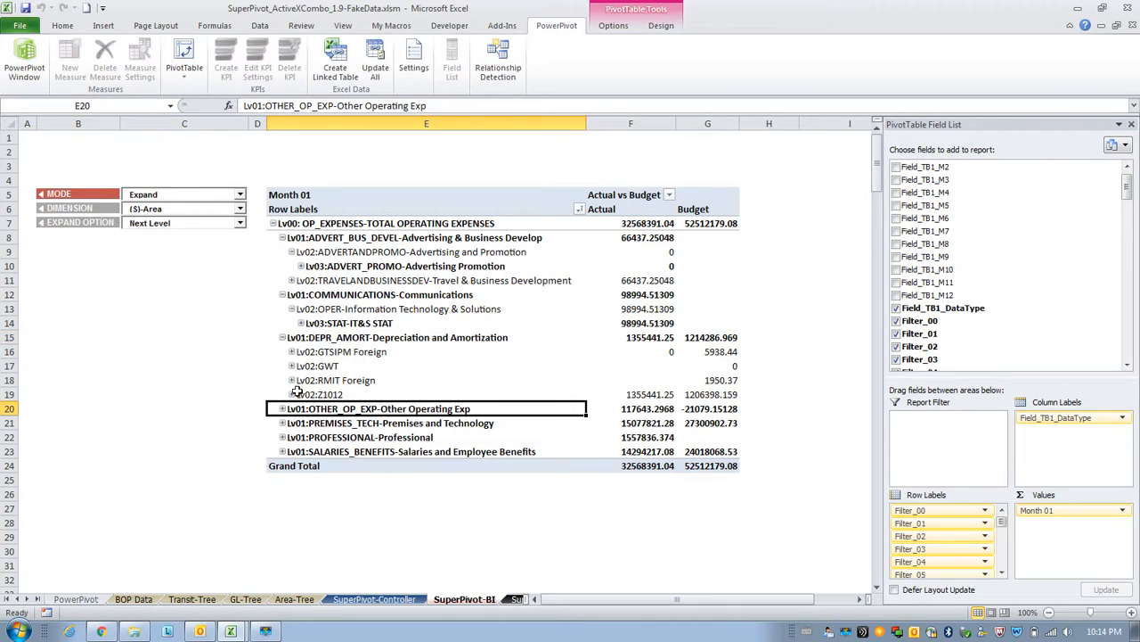
click(240, 222)
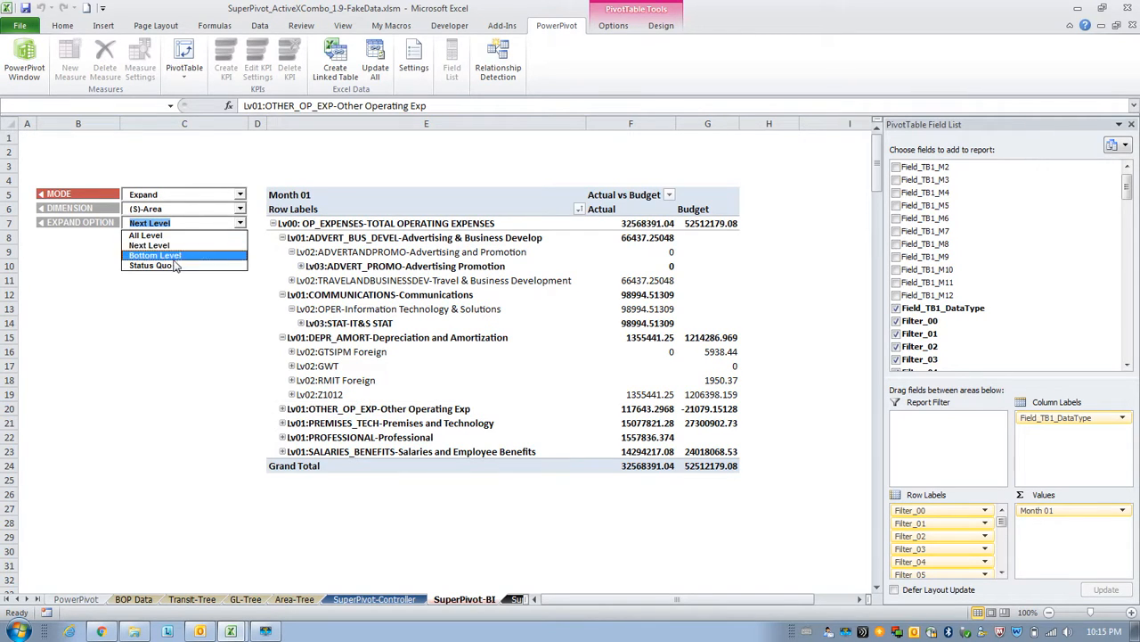
click(160, 256)
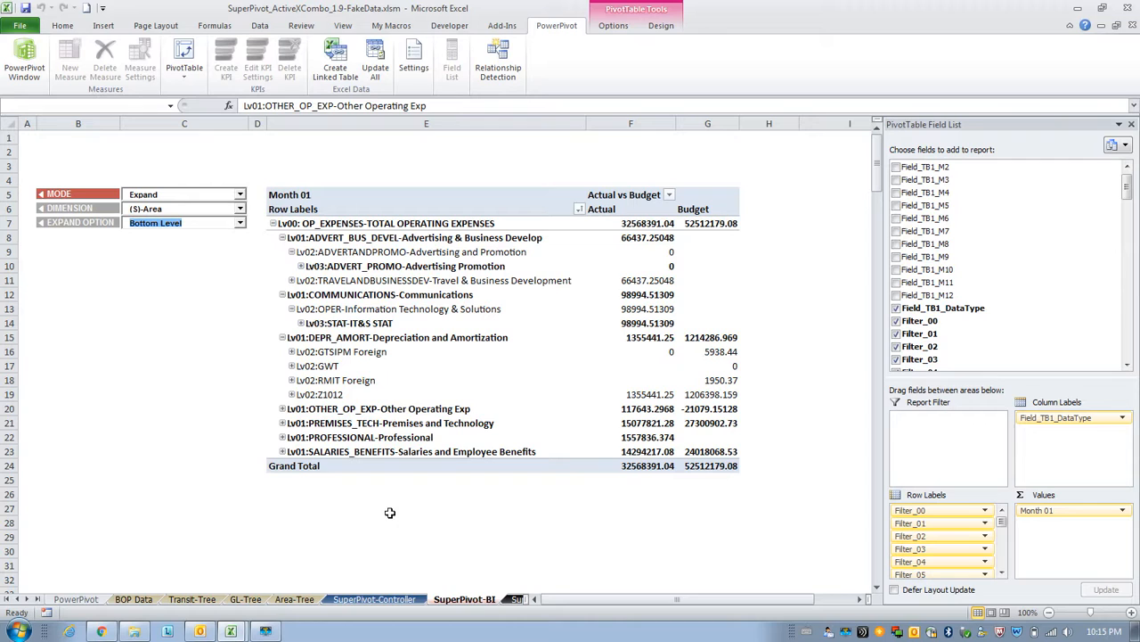
click(282, 409)
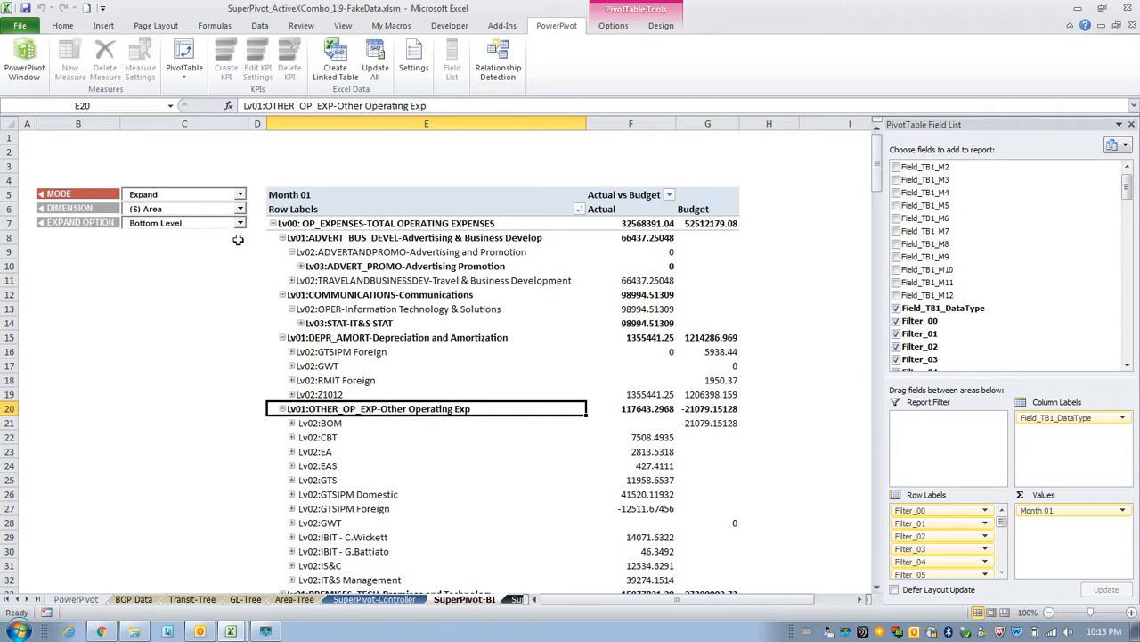
- Collapse the Other Operating Exp row, set the dimension to (H)-Transit and re-expand the row at Bottom Level
click(282, 409)
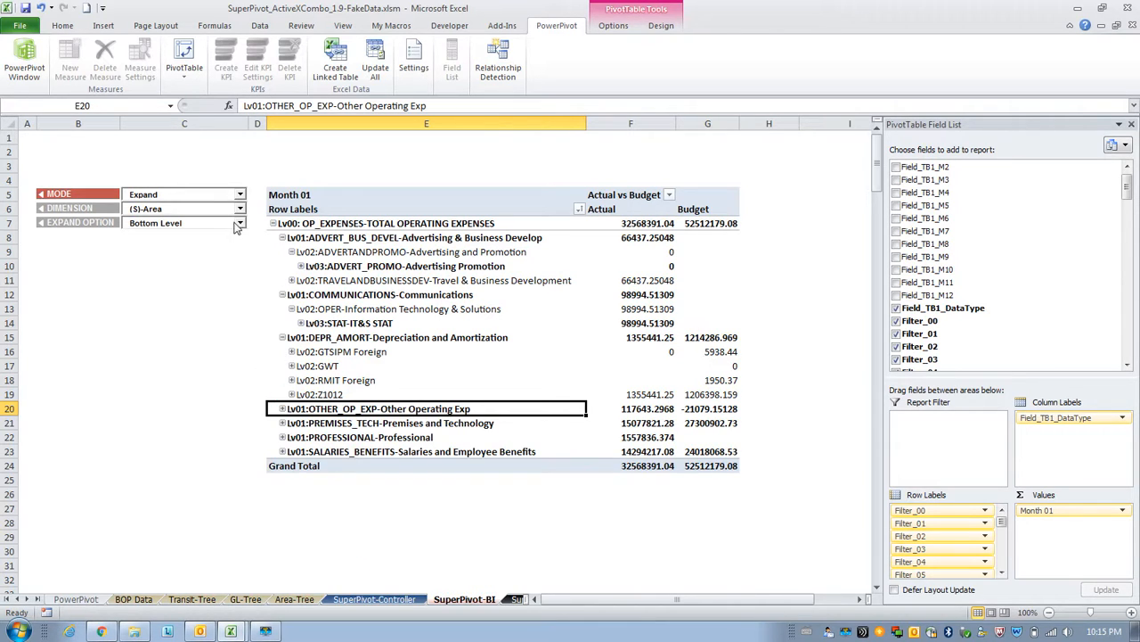
click(239, 209)
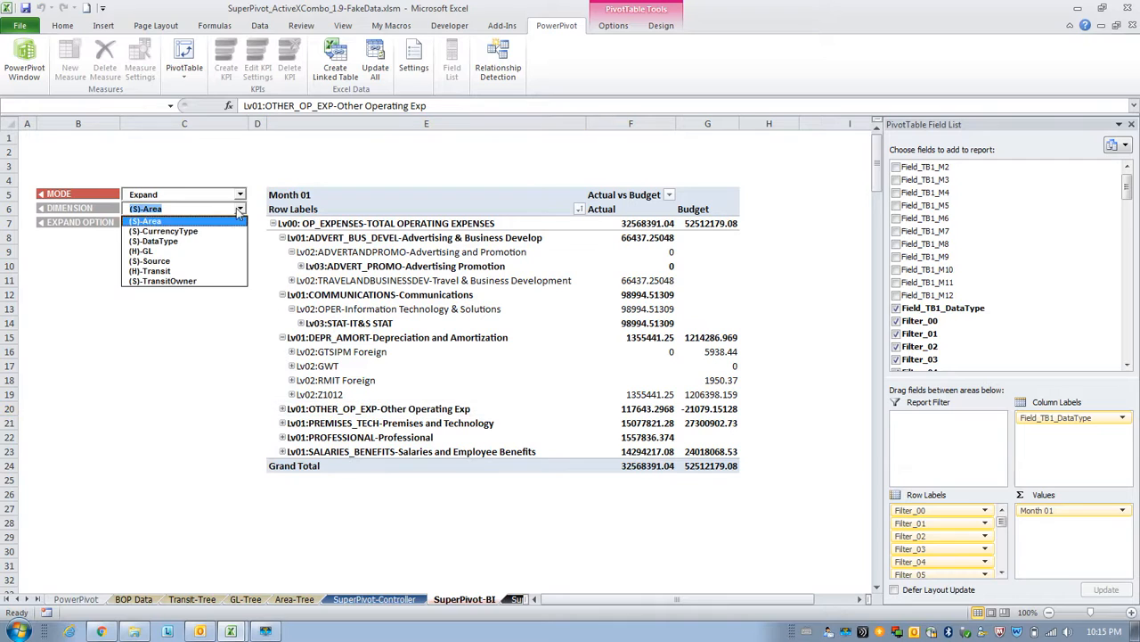
click(170, 272)
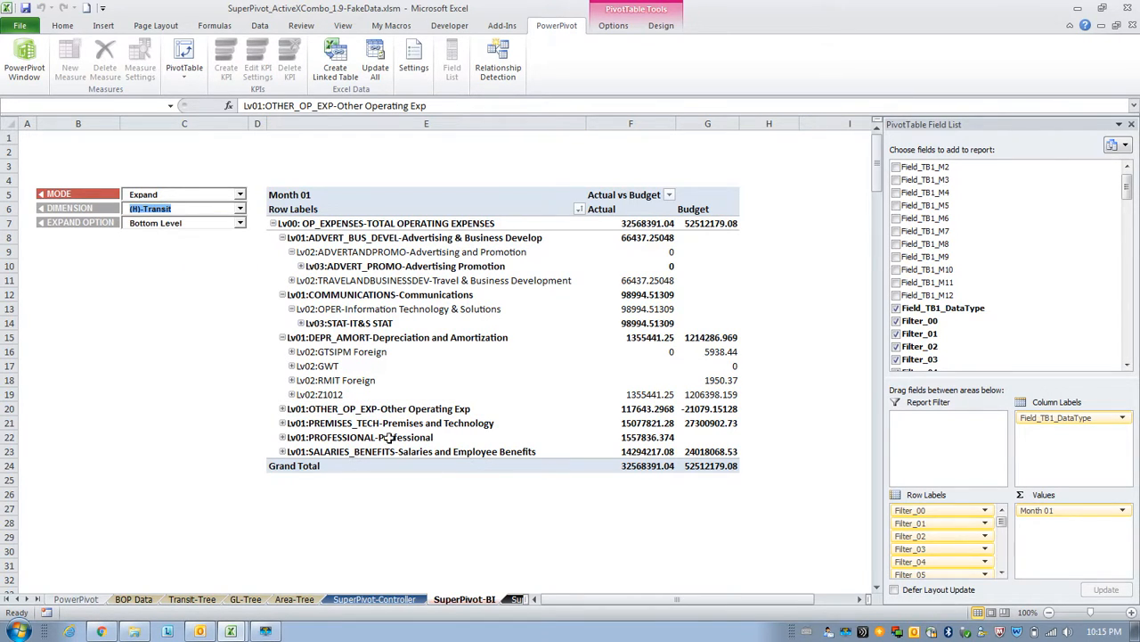
click(282, 409)
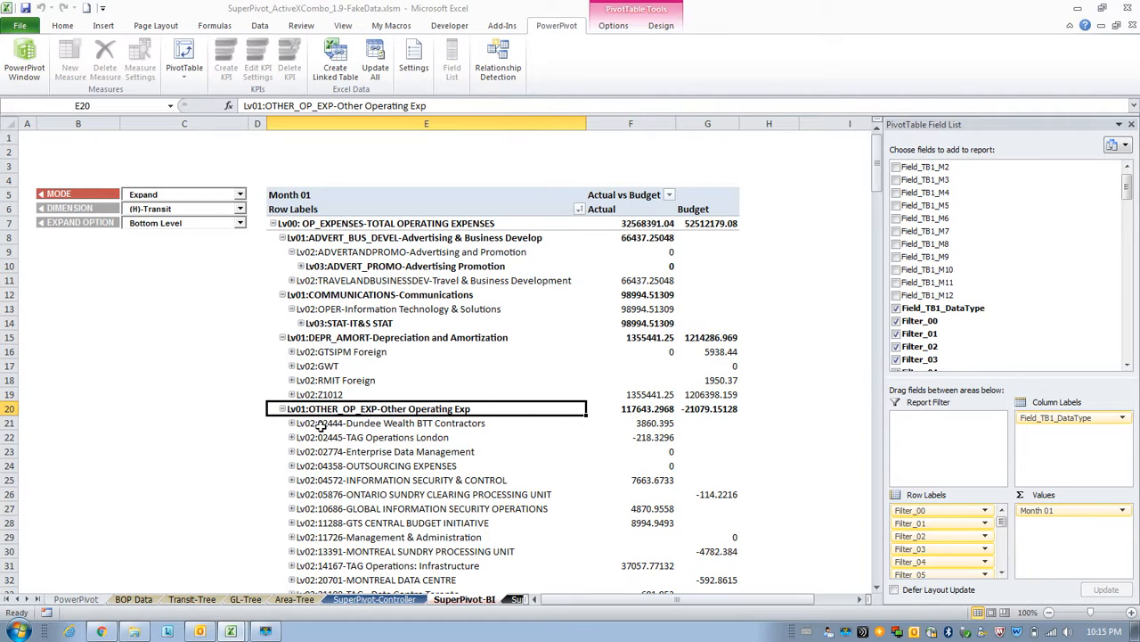
- Compare the Transit column on the BOP Data sheet with the transit rows under Other Operating Exp on SuperPivot-BI
click(134, 599)
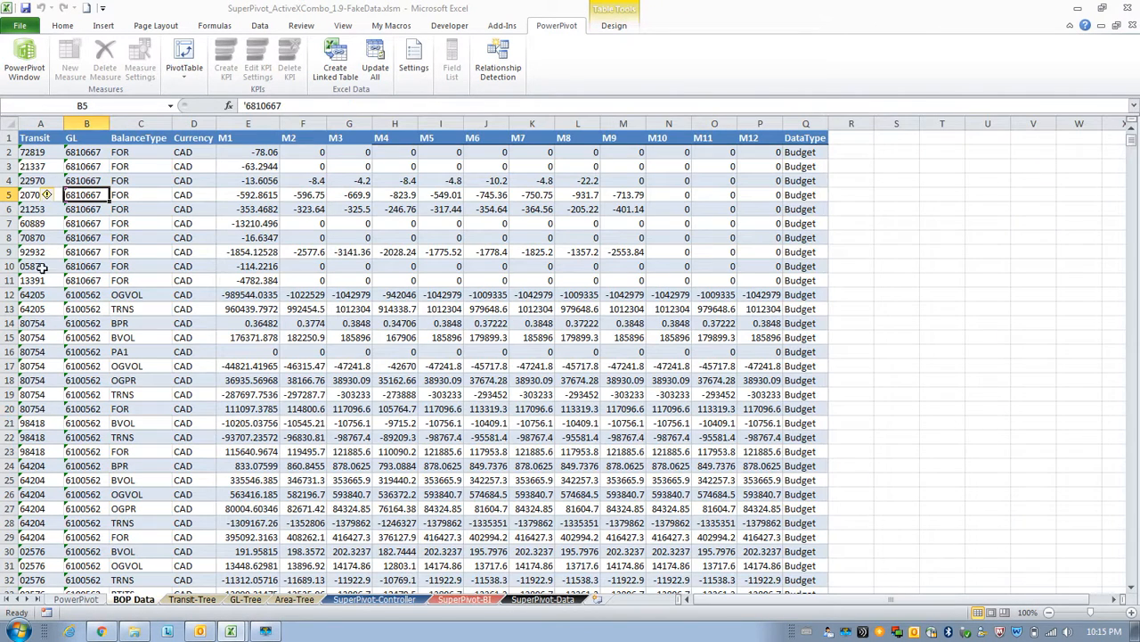
click(38, 123)
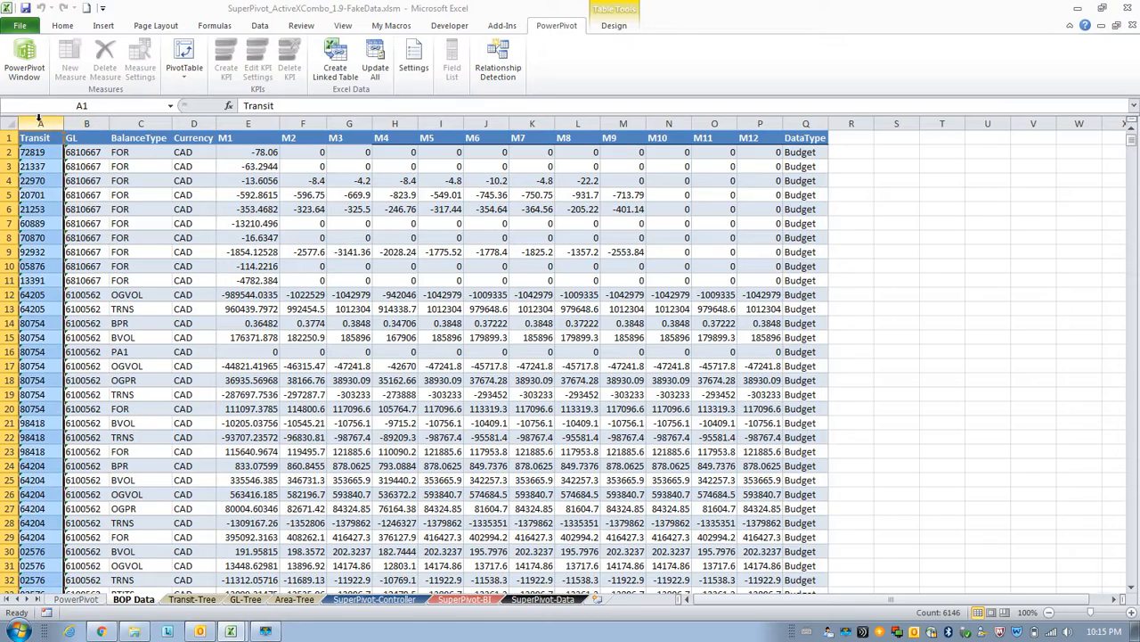
click(381, 602)
click(450, 600)
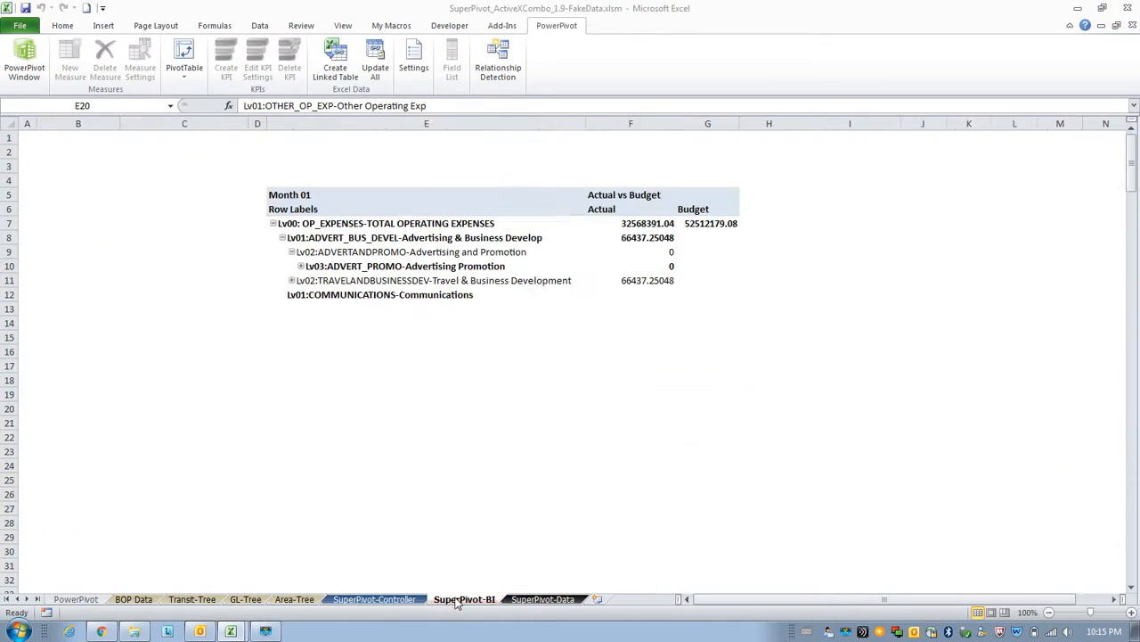
scroll(336, 371, down, 15)
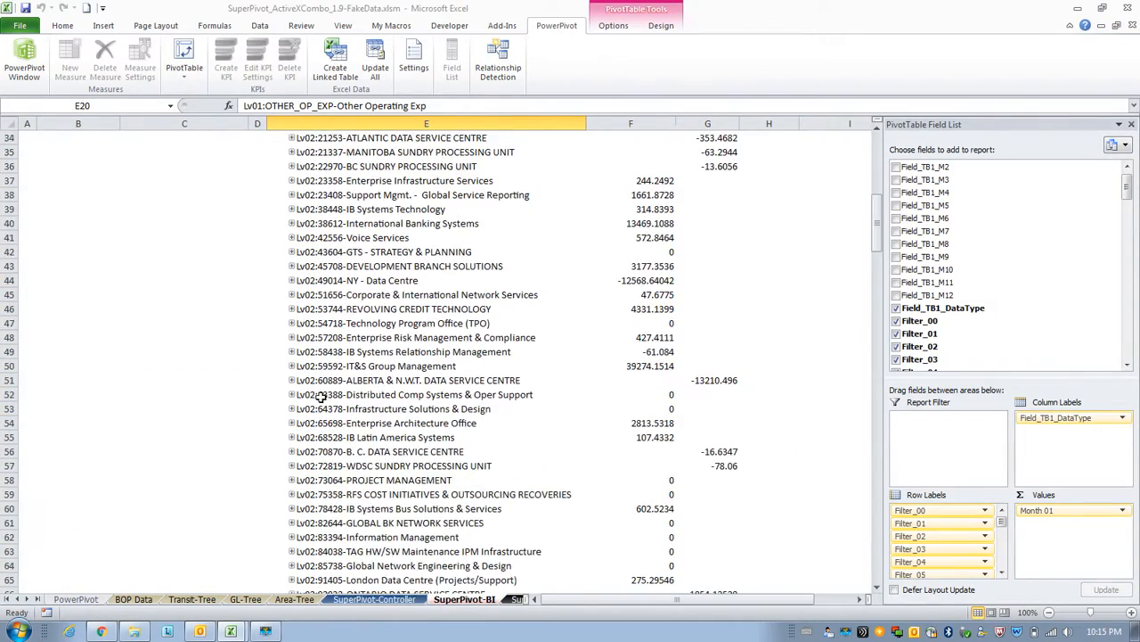
- Set the dimension to (H)-GL and expand the Professional row to its bottom-level GL accounts
click(322, 422)
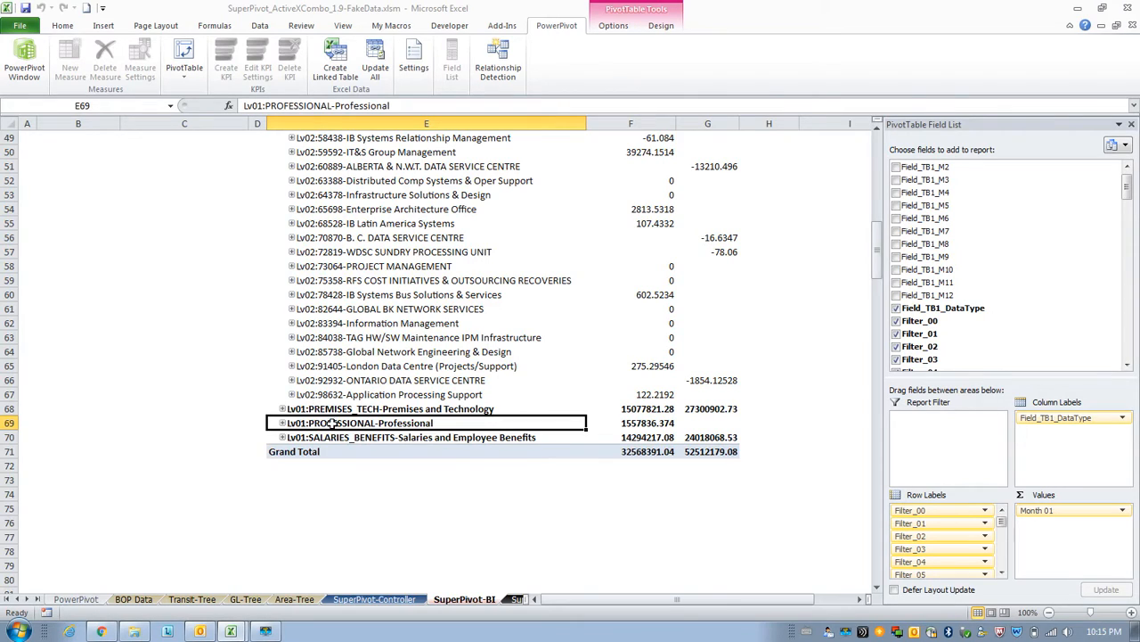
scroll(241, 383, up, 9)
scroll(242, 390, up, 7)
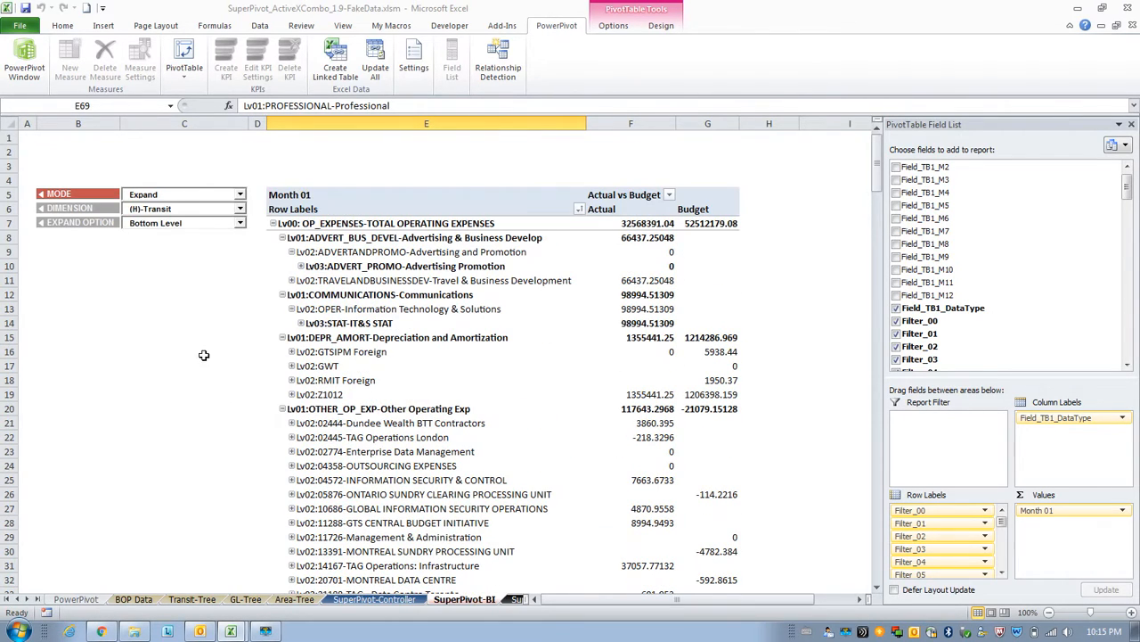
click(239, 209)
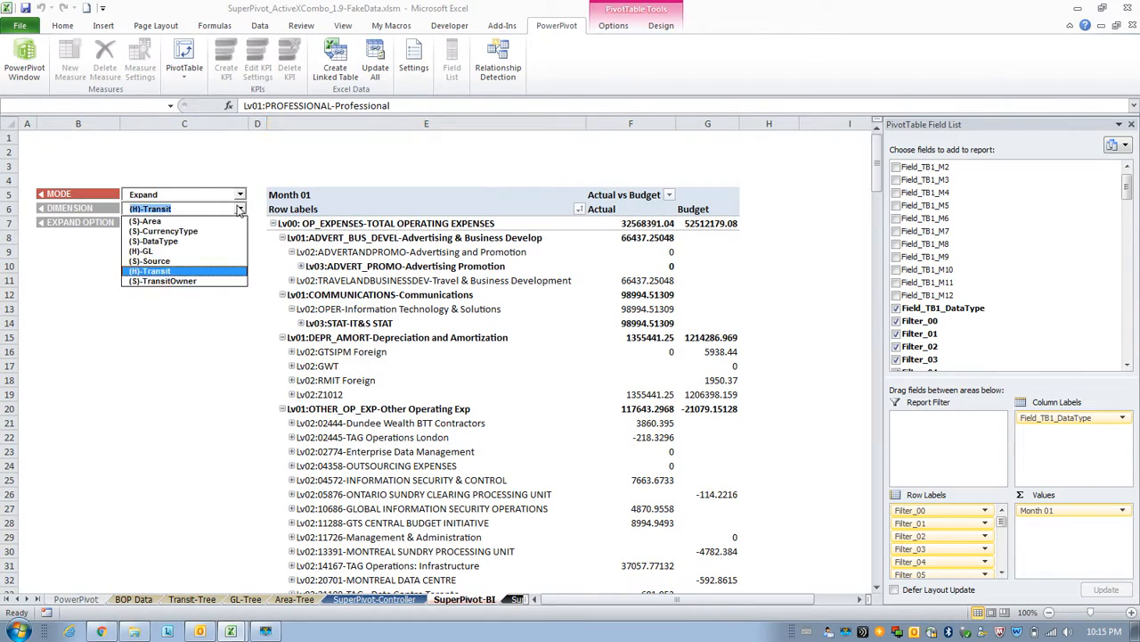
click(148, 252)
scroll(301, 450, down, 14)
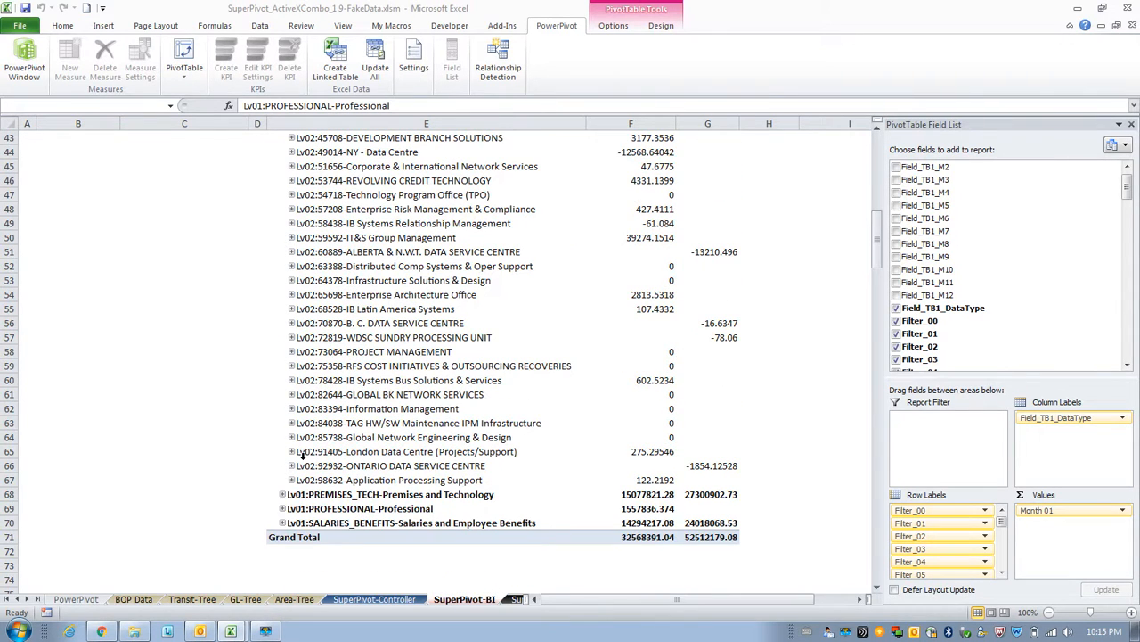
click(282, 508)
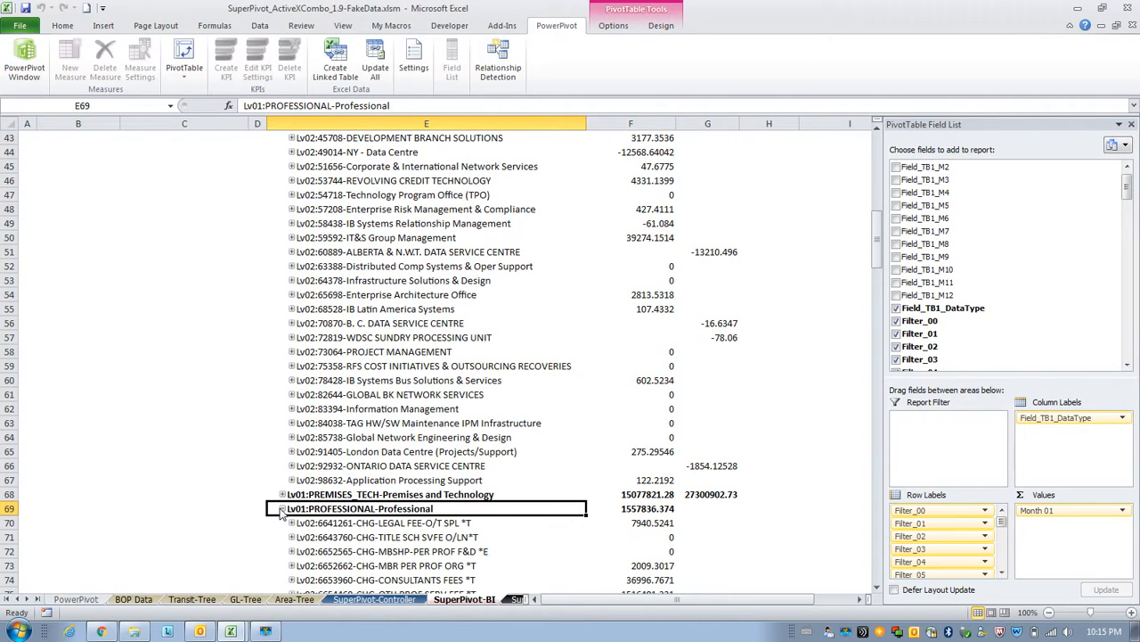
scroll(283, 512, down, 4)
- Set the expand option to All Level, collapse the Professional row and re-expand it through every GL level
scroll(187, 303, up, 15)
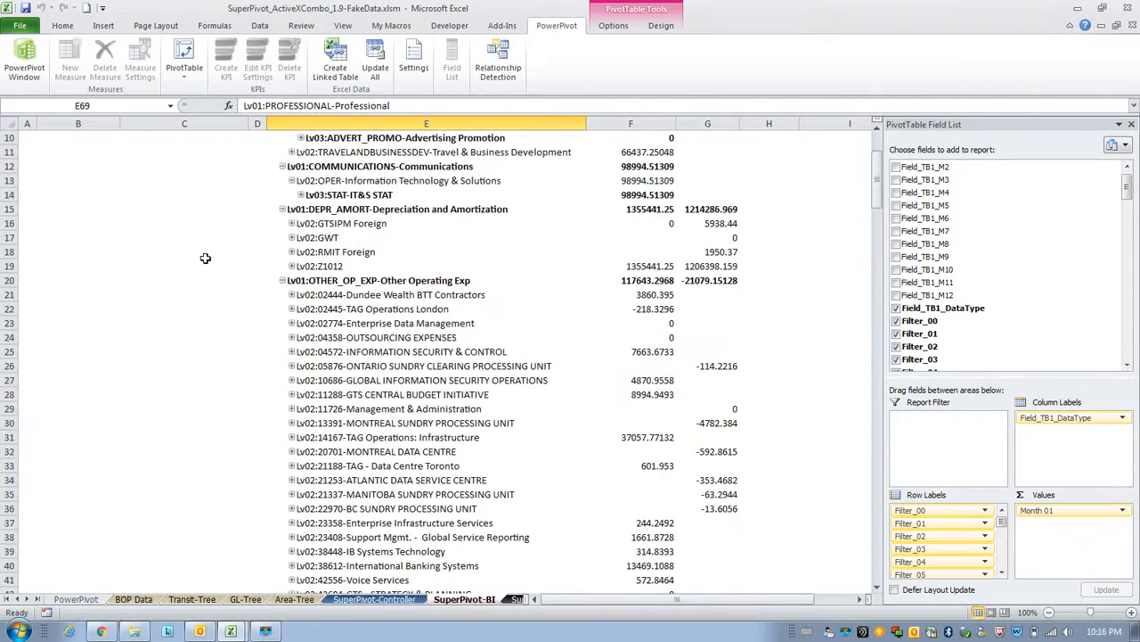
scroll(205, 258, up, 3)
click(241, 224)
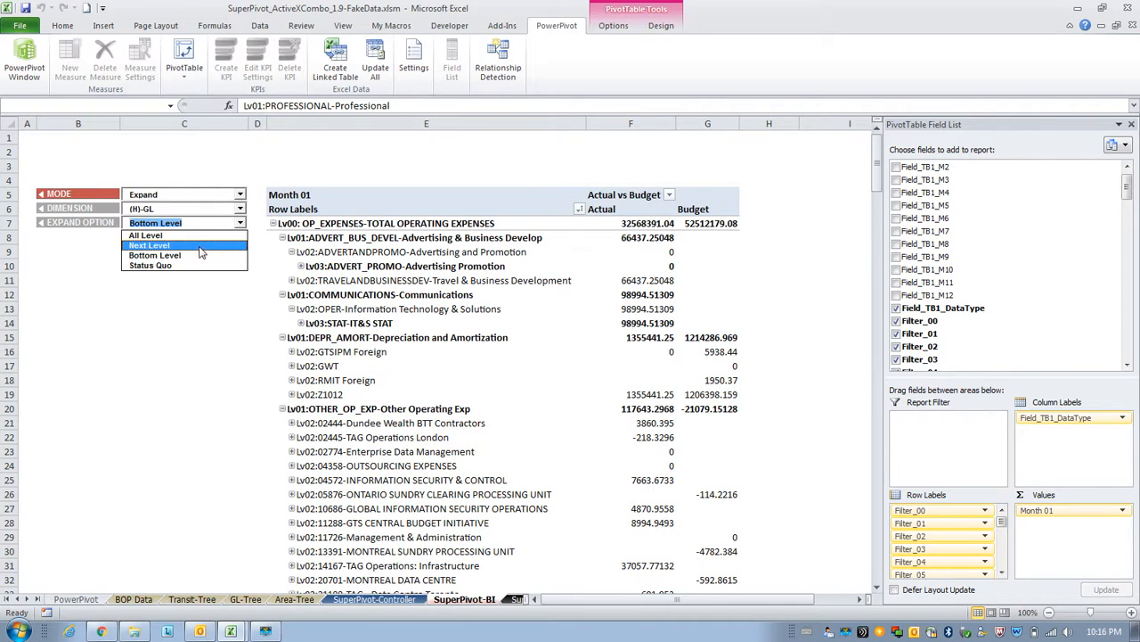
click(194, 239)
scroll(324, 354, down, 5)
scroll(323, 354, down, 14)
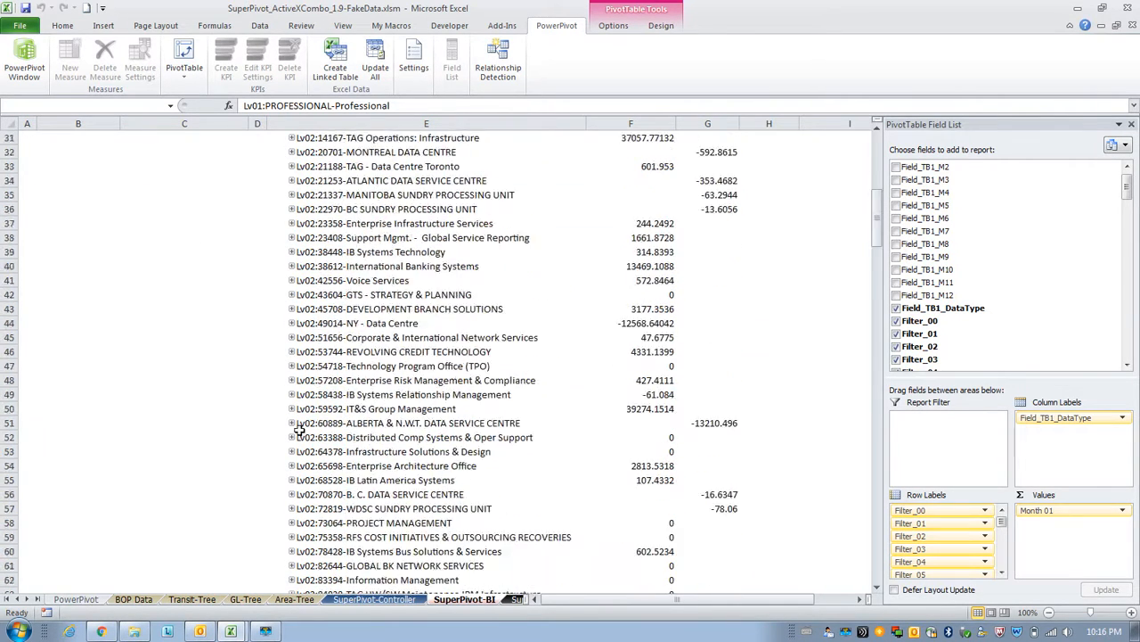
click(284, 298)
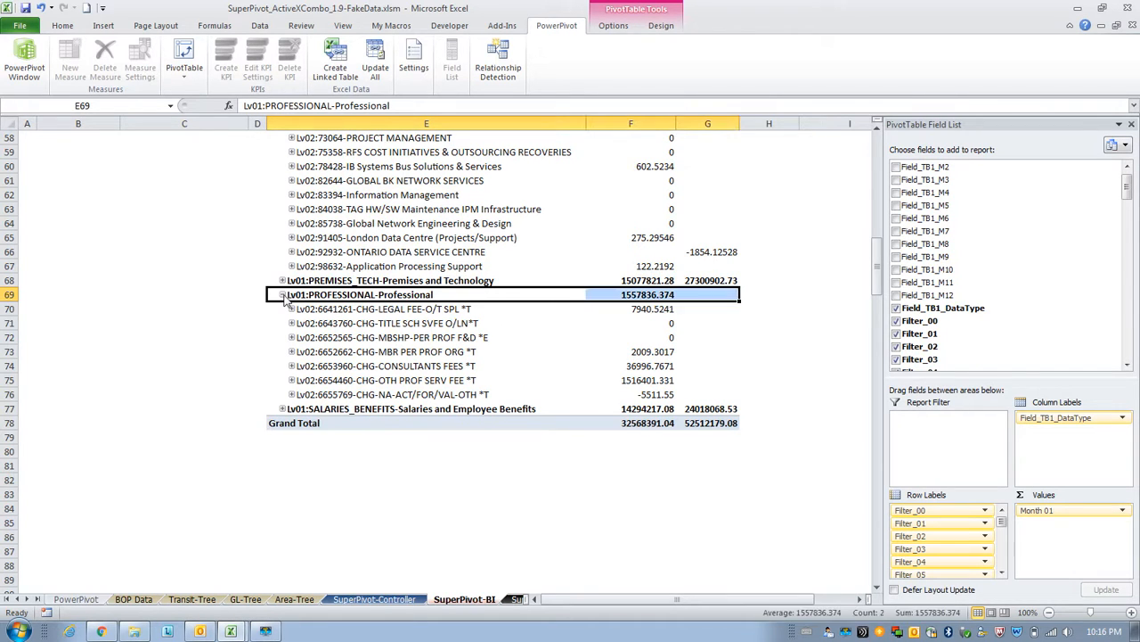
click(282, 295)
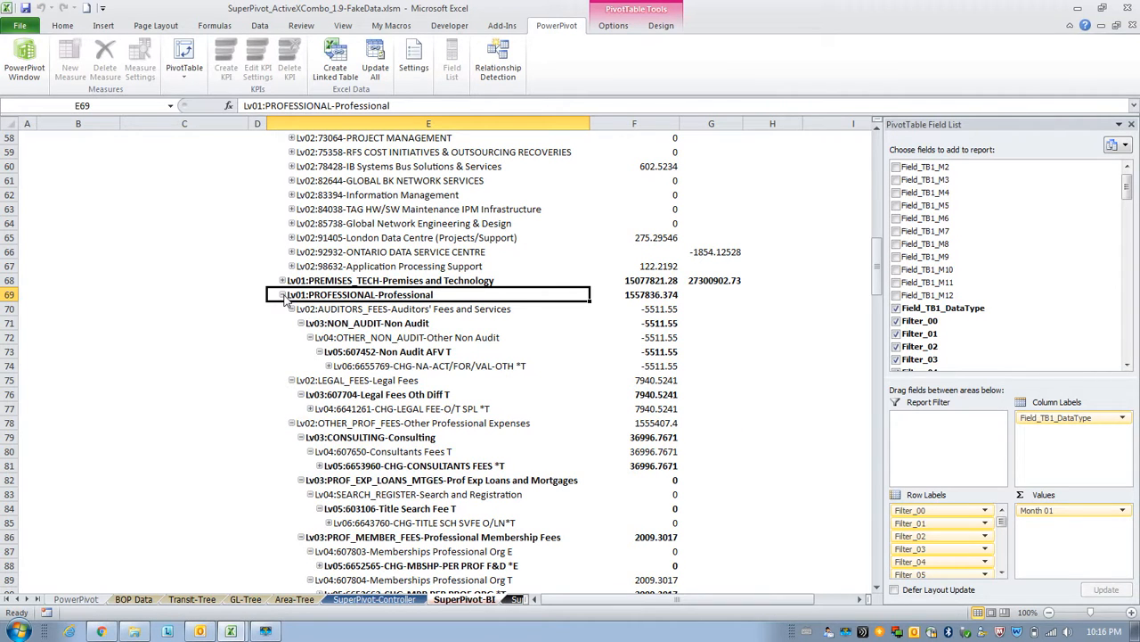
scroll(285, 301, down, 2)
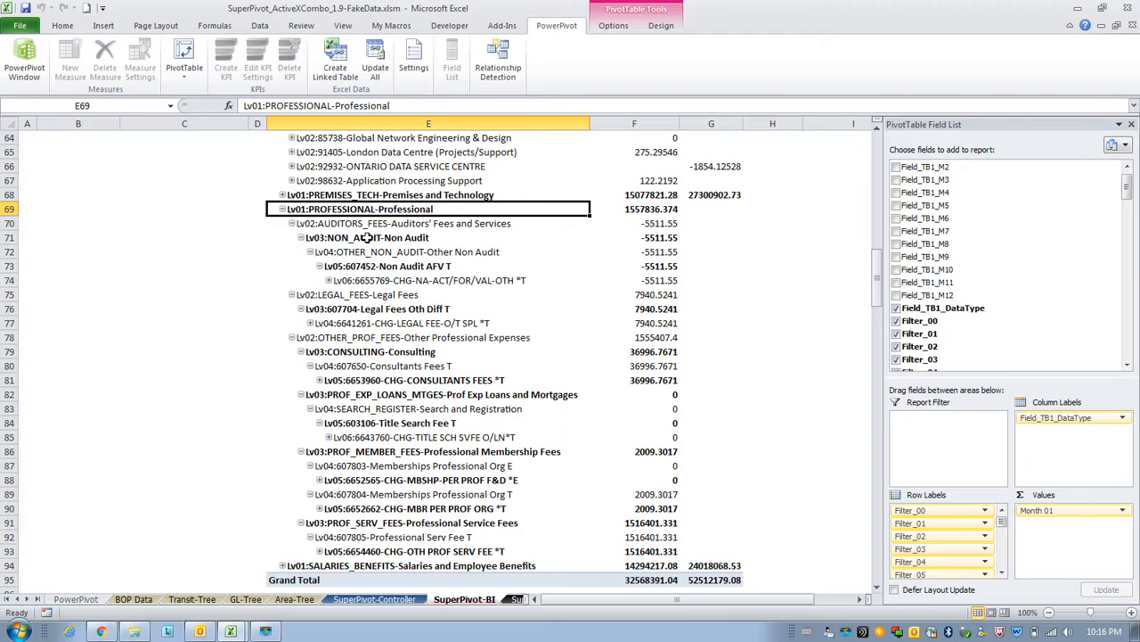
- Collapse the OP_EXPENSES-TOTAL OPERATING EXPENSES row and set the mode to Search
scroll(379, 303, up, 7)
scroll(379, 329, up, 14)
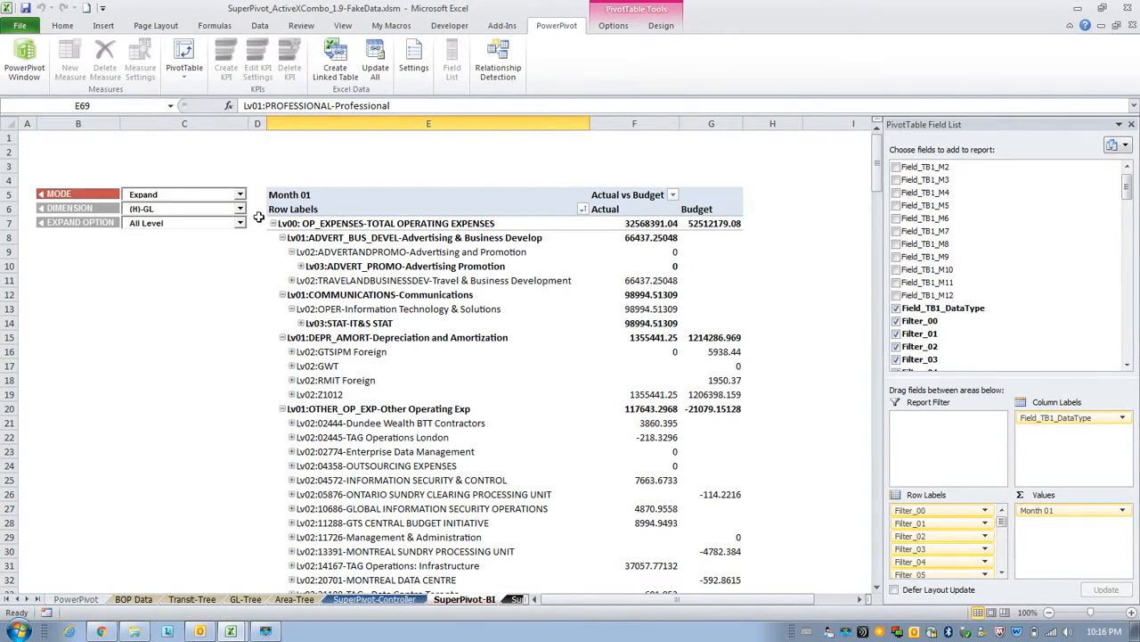
click(273, 224)
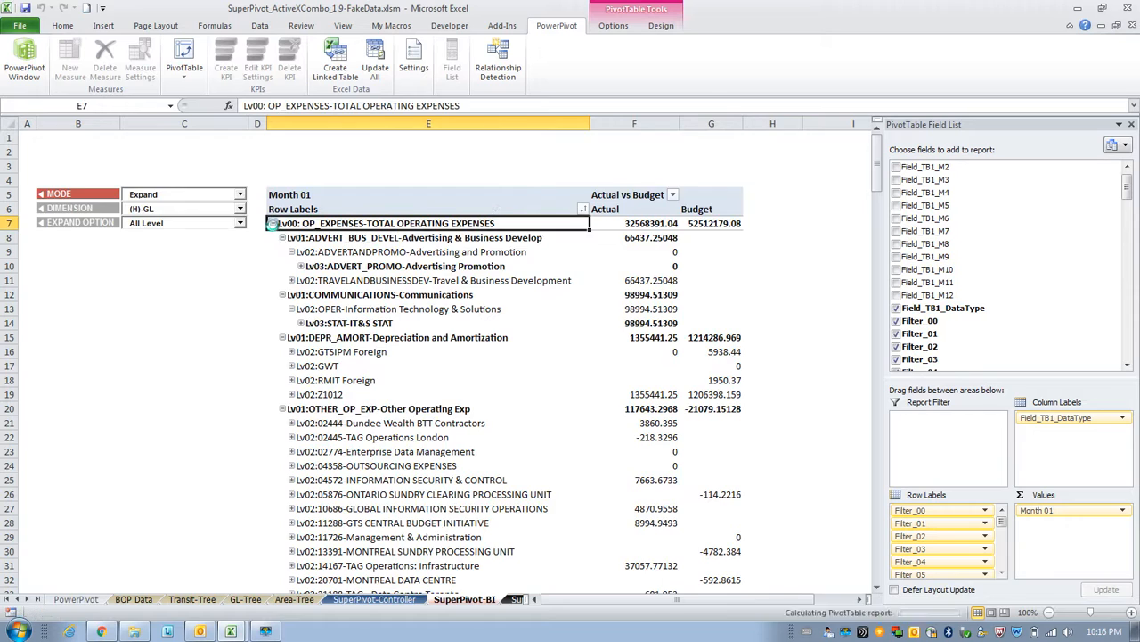
click(240, 196)
click(190, 217)
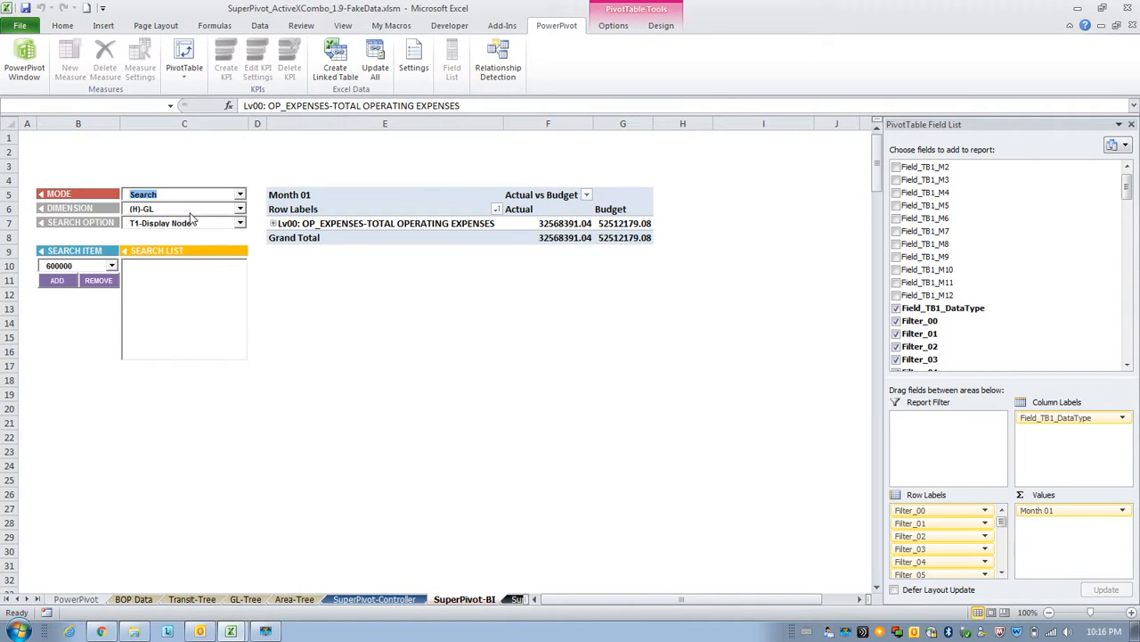
- Set the search dimension to (H)-Transit and add items 01145 and 34207 to the search list
click(240, 210)
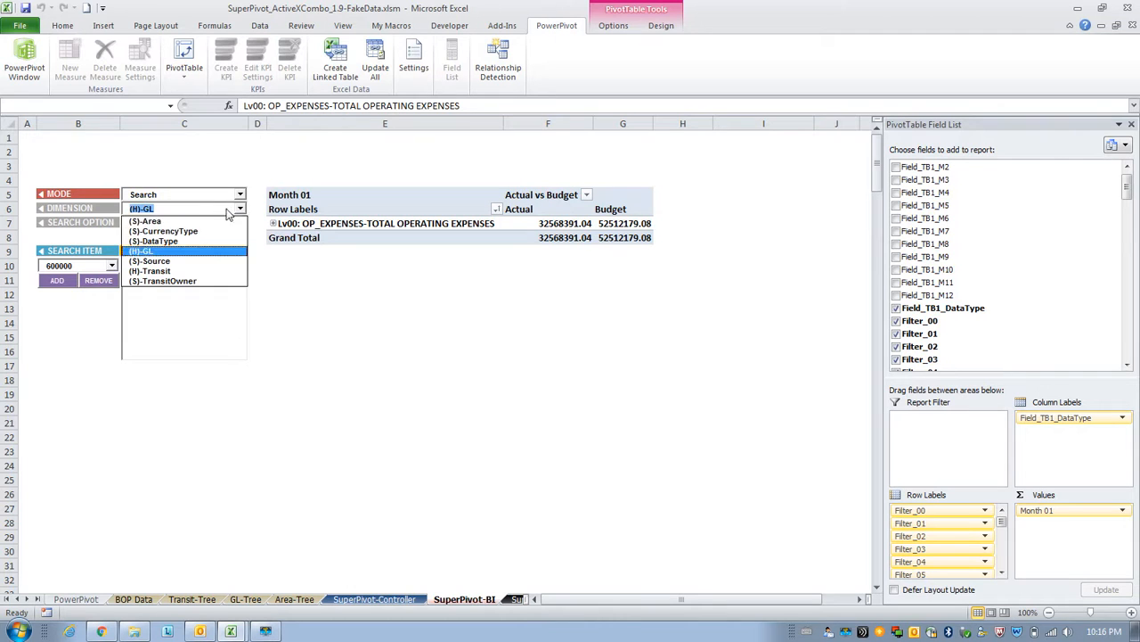
click(159, 272)
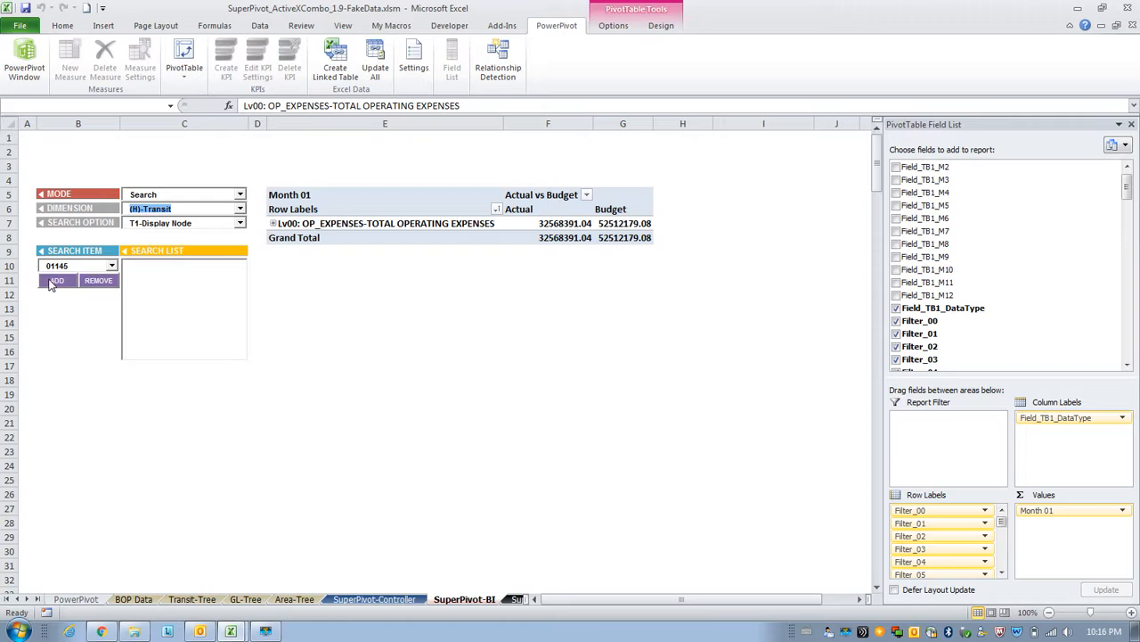
click(51, 282)
click(71, 268)
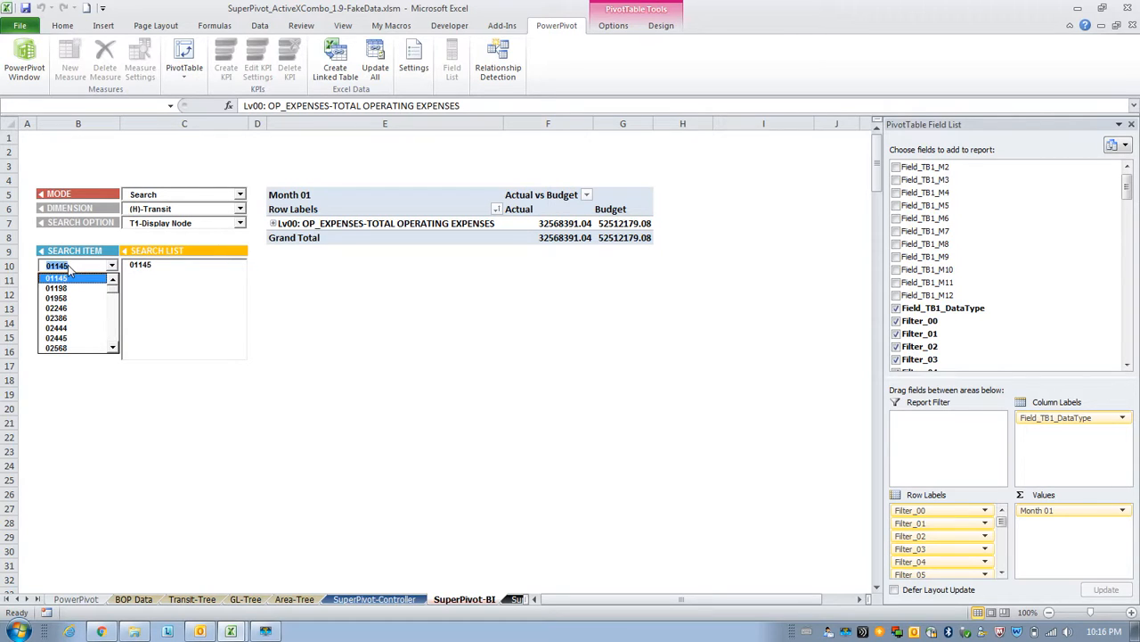
key(Page_Down)
key(Page_Down)
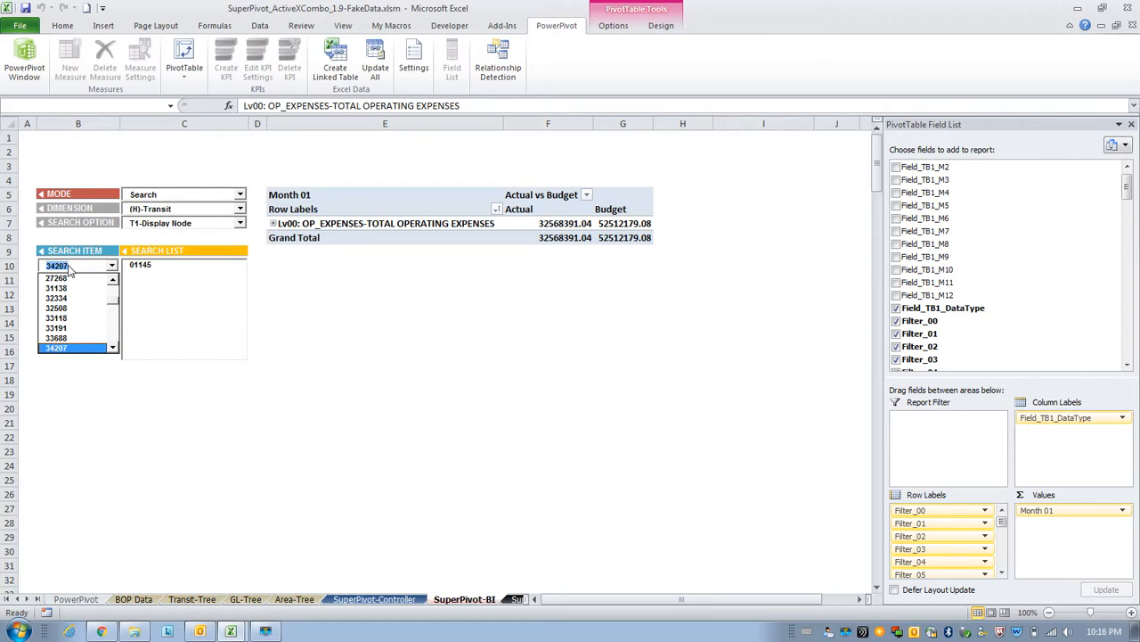
click(75, 268)
click(57, 284)
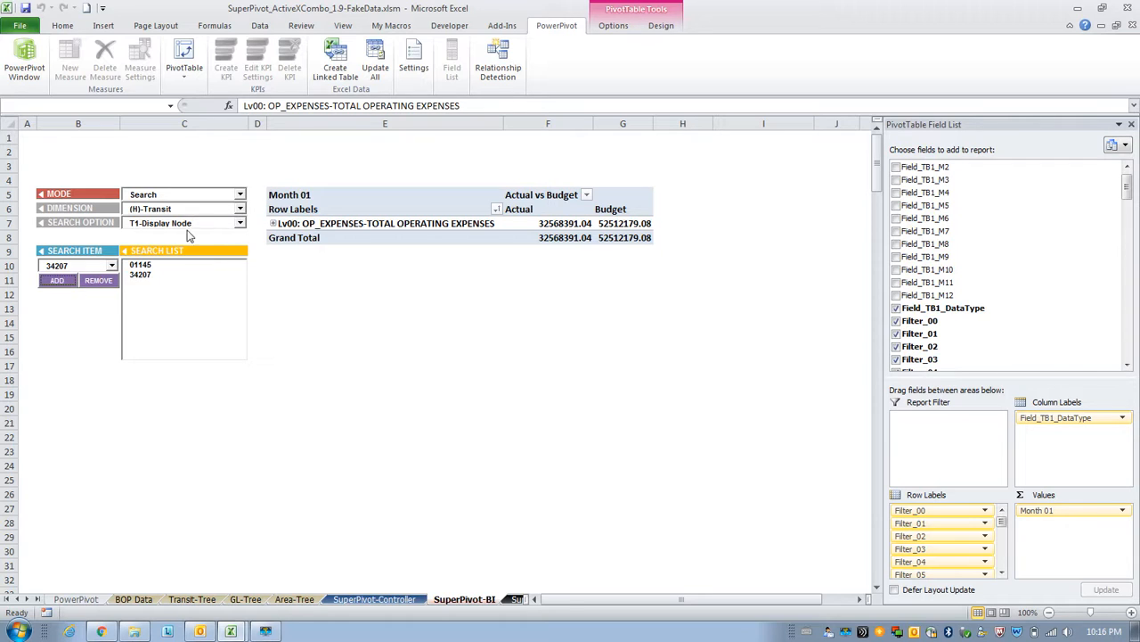
- Expand TOTAL OPERATING EXPENSES by the searched transits and check the rows for 01145, 34207 and «OTHERS»
click(273, 223)
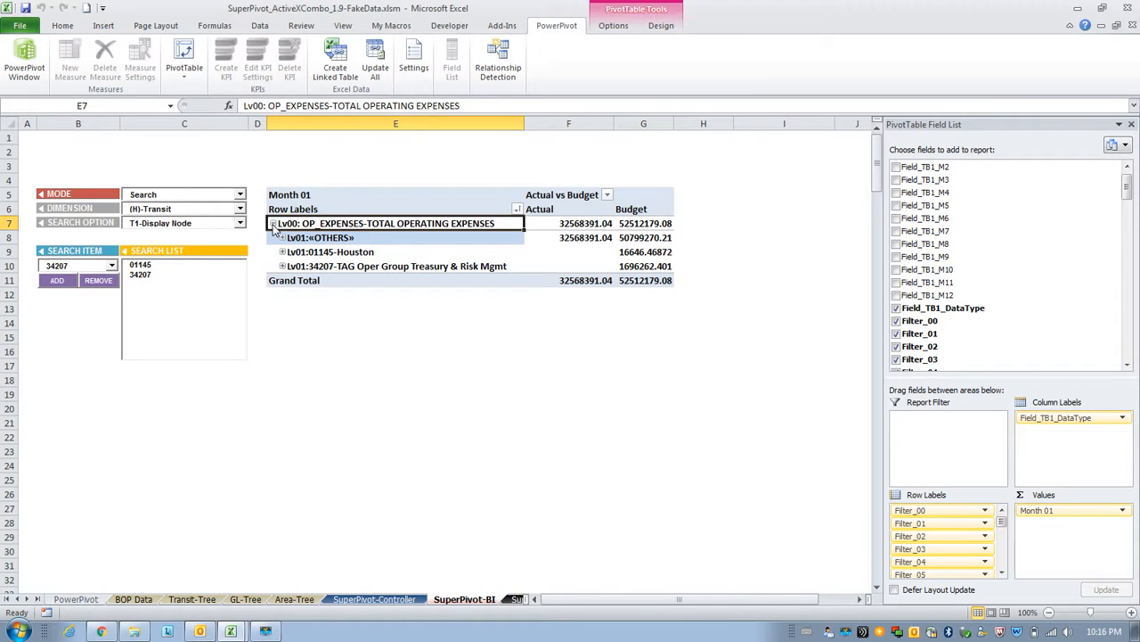
click(142, 265)
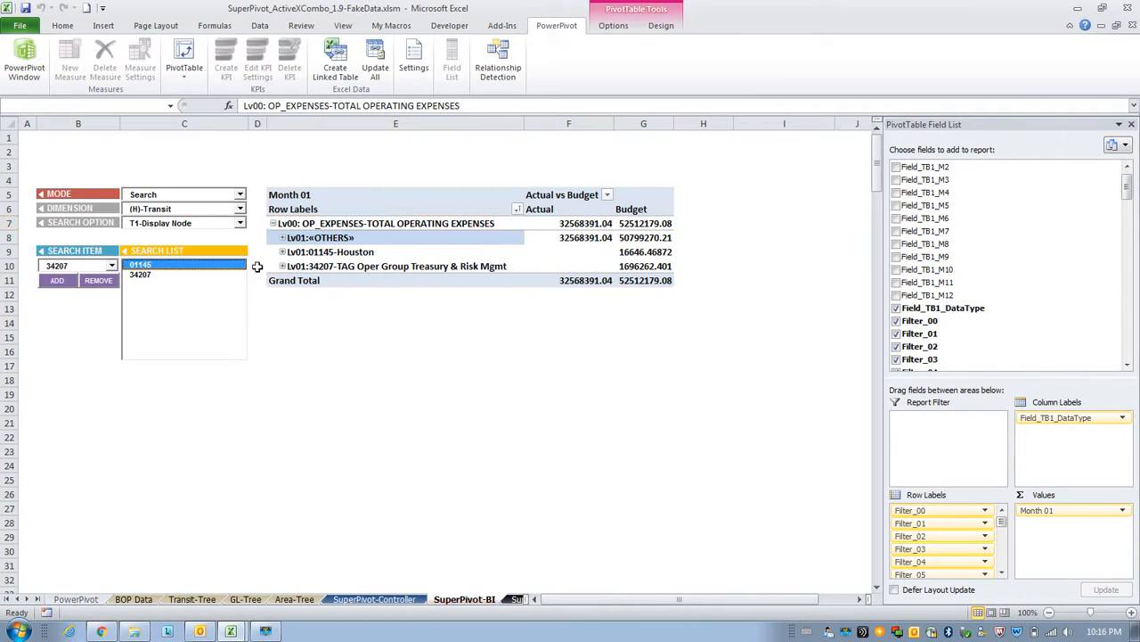
click(328, 266)
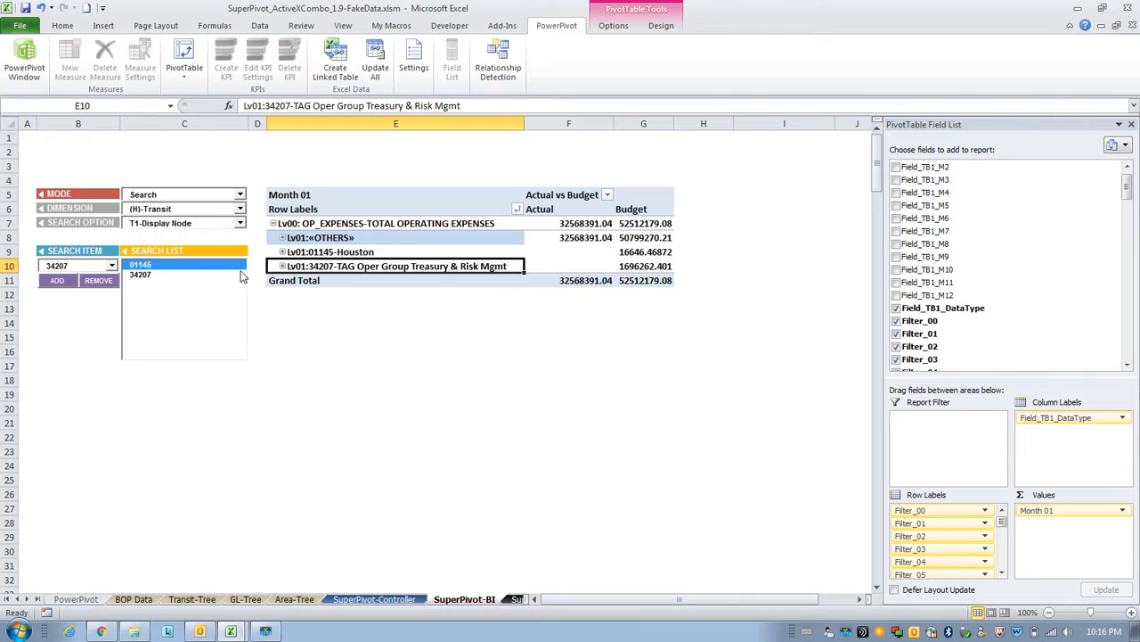
click(322, 238)
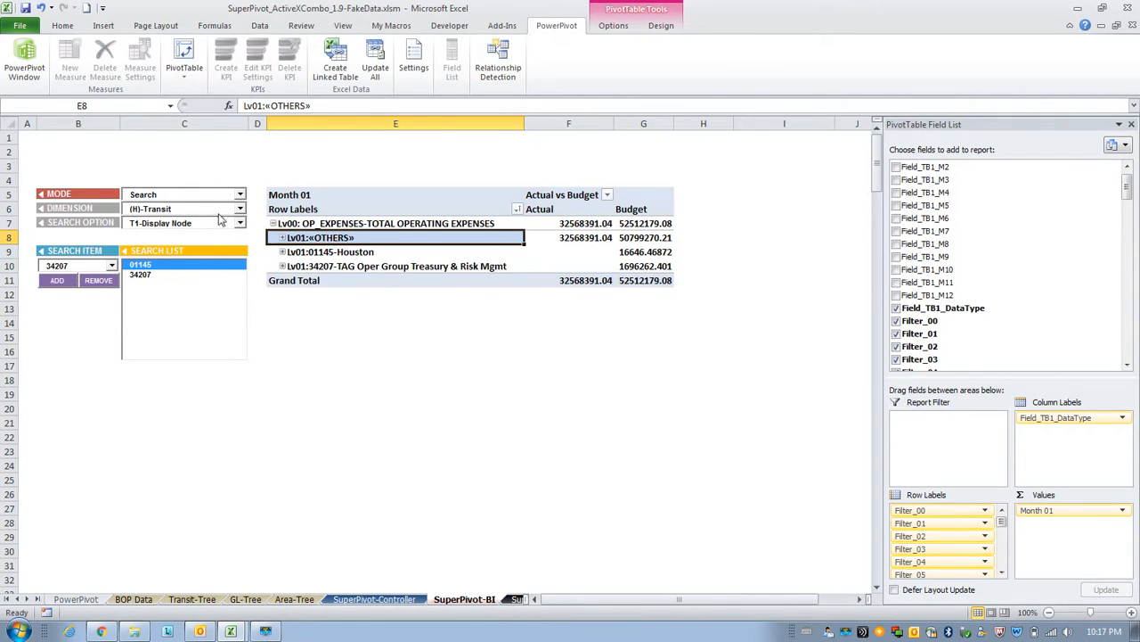
- Set the mode to Expand with the Bottom Level option and expand the «OTHERS» row by transit
click(240, 195)
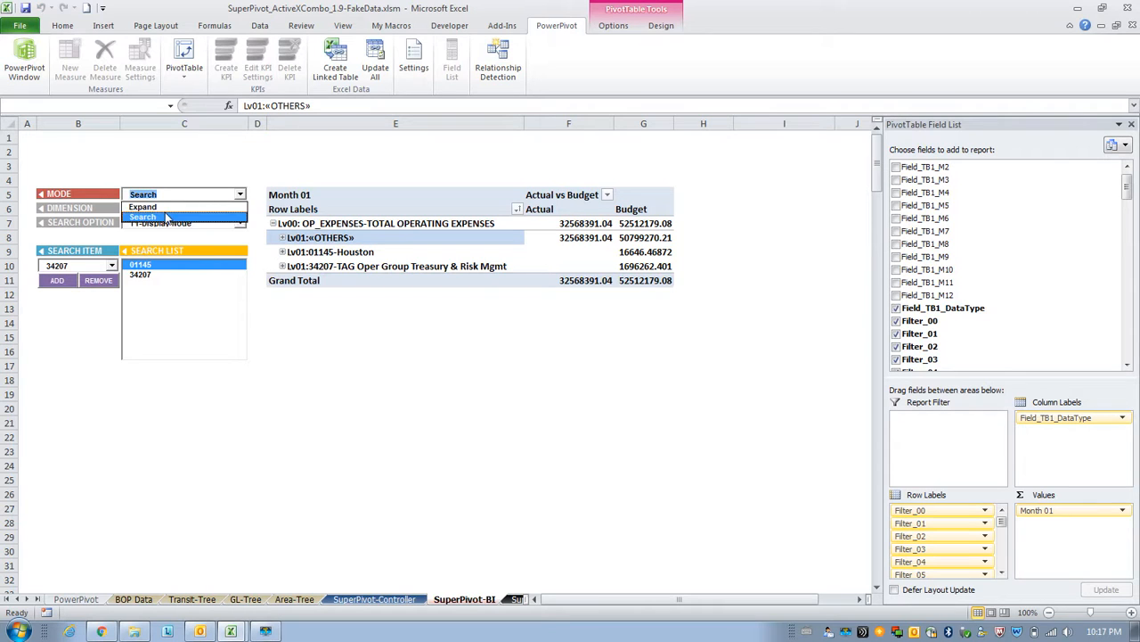
click(164, 210)
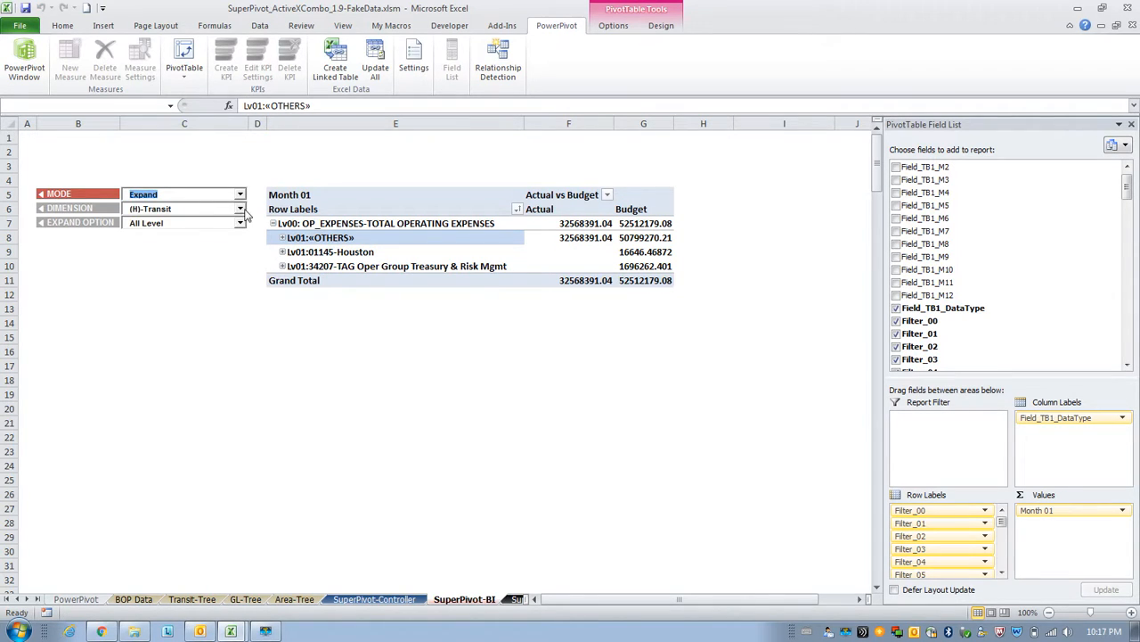
click(239, 223)
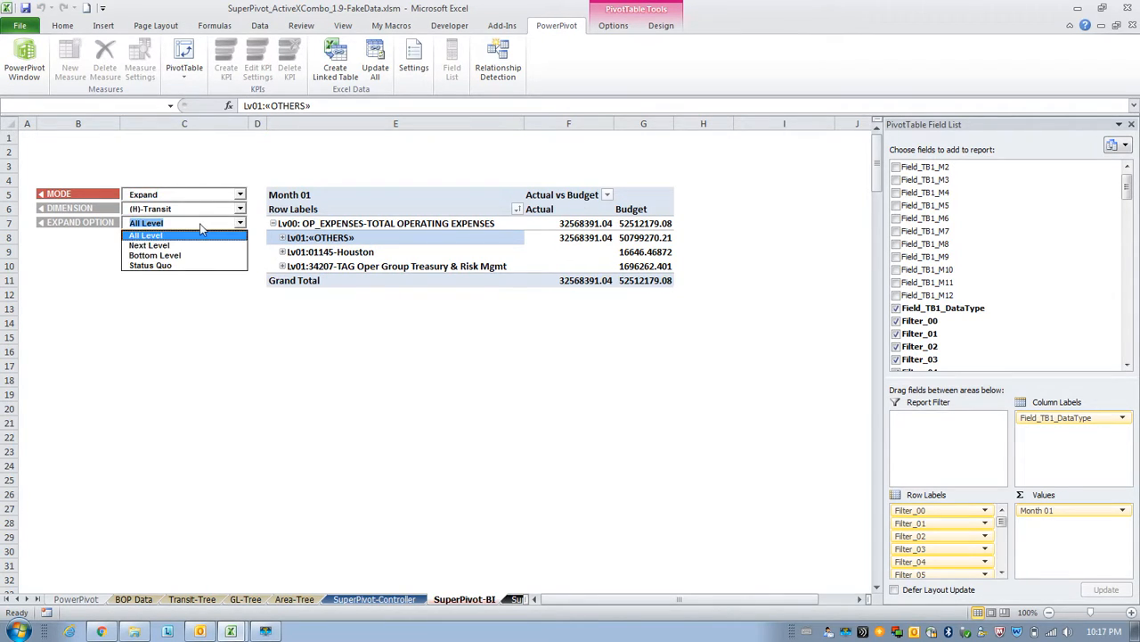
click(149, 255)
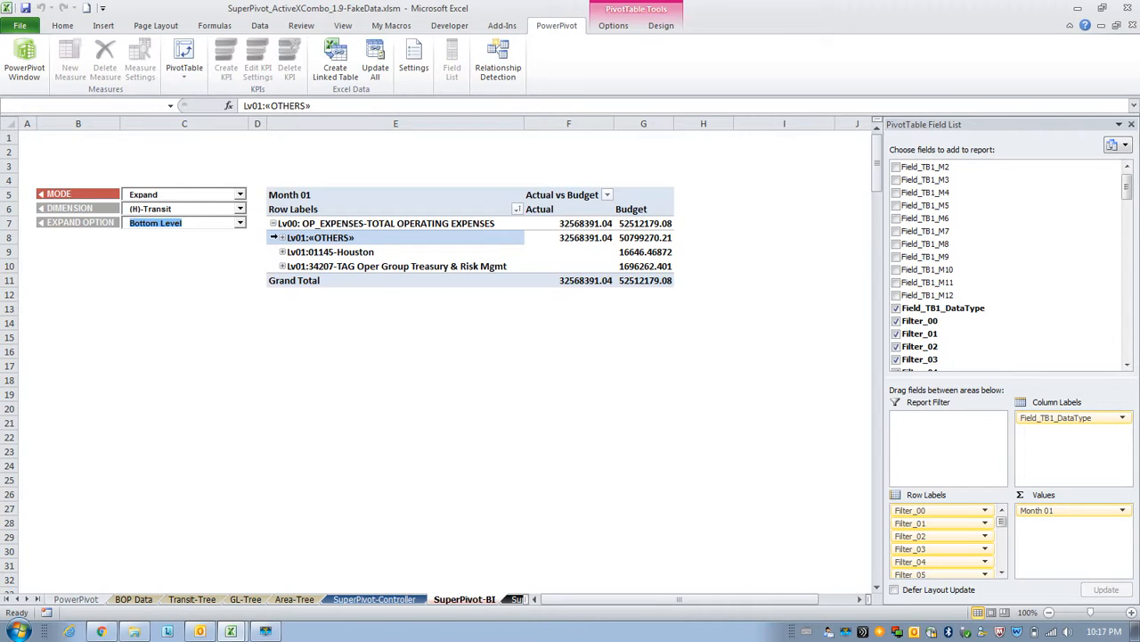
click(284, 239)
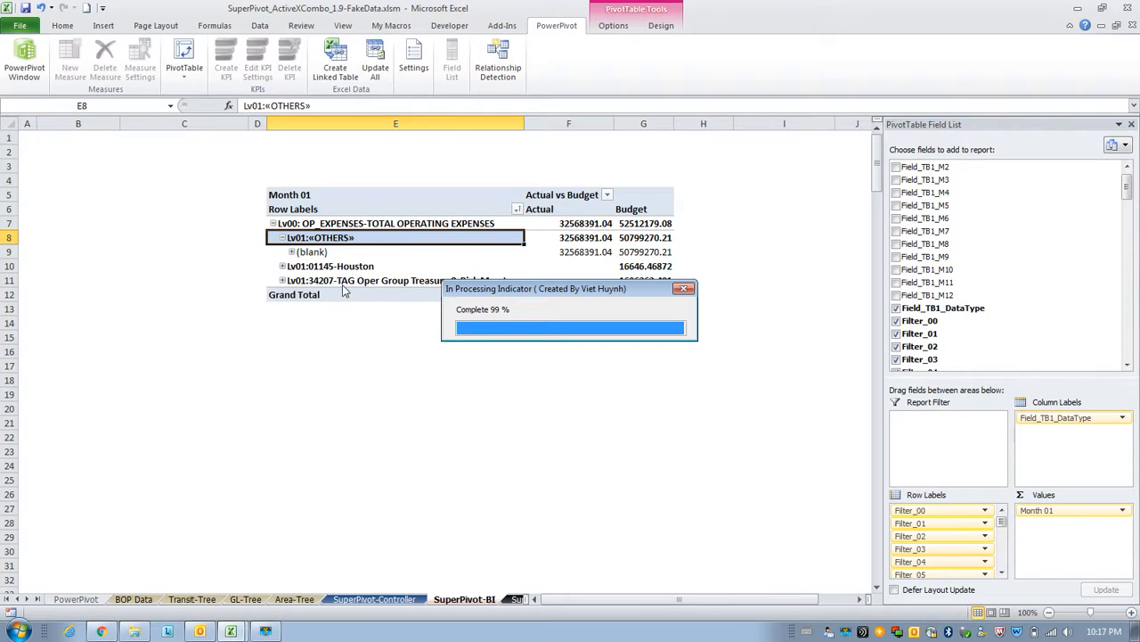
- Look through the bottom-level transits listed under «OTHERS», down to the Grand Total row
drag(338, 255, 357, 539)
scroll(353, 501, down, 10)
scroll(355, 500, down, 20)
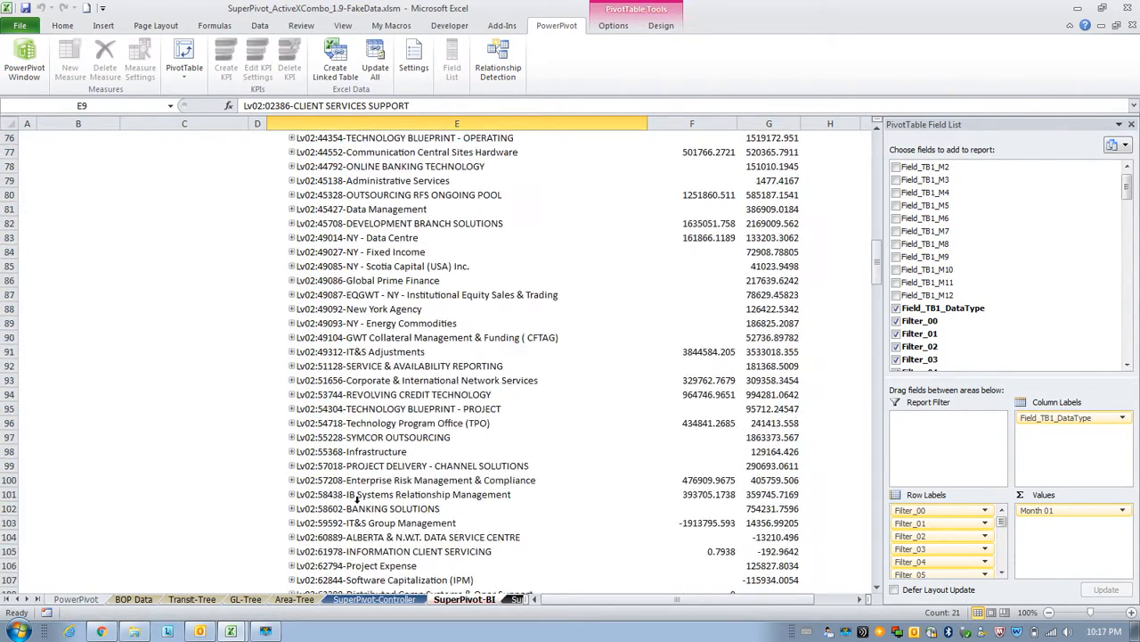
scroll(353, 501, down, 9)
scroll(336, 366, up, 20)
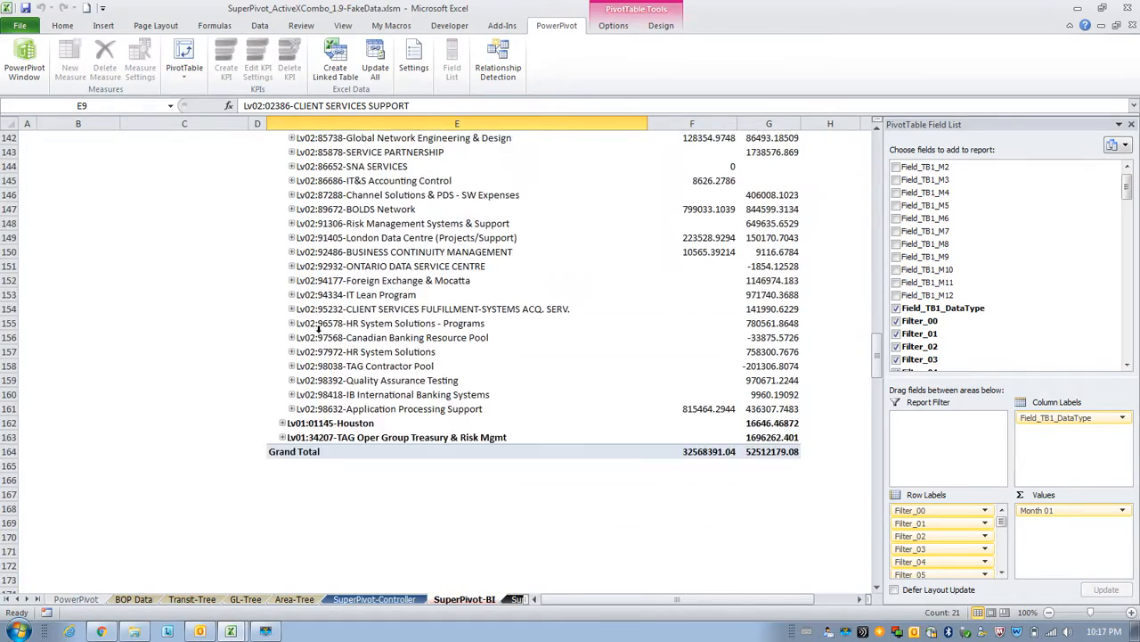
scroll(341, 365, up, 20)
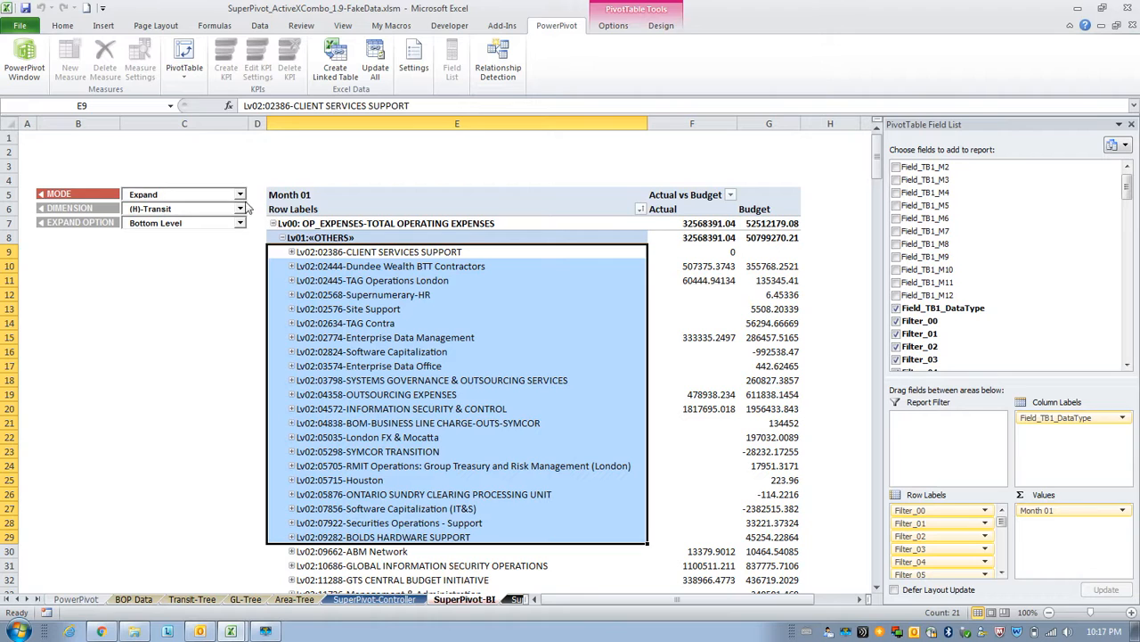
- Set the mode to Search and collapse the OP_EXPENSES-TOTAL OPERATING EXPENSES row
click(240, 194)
click(223, 217)
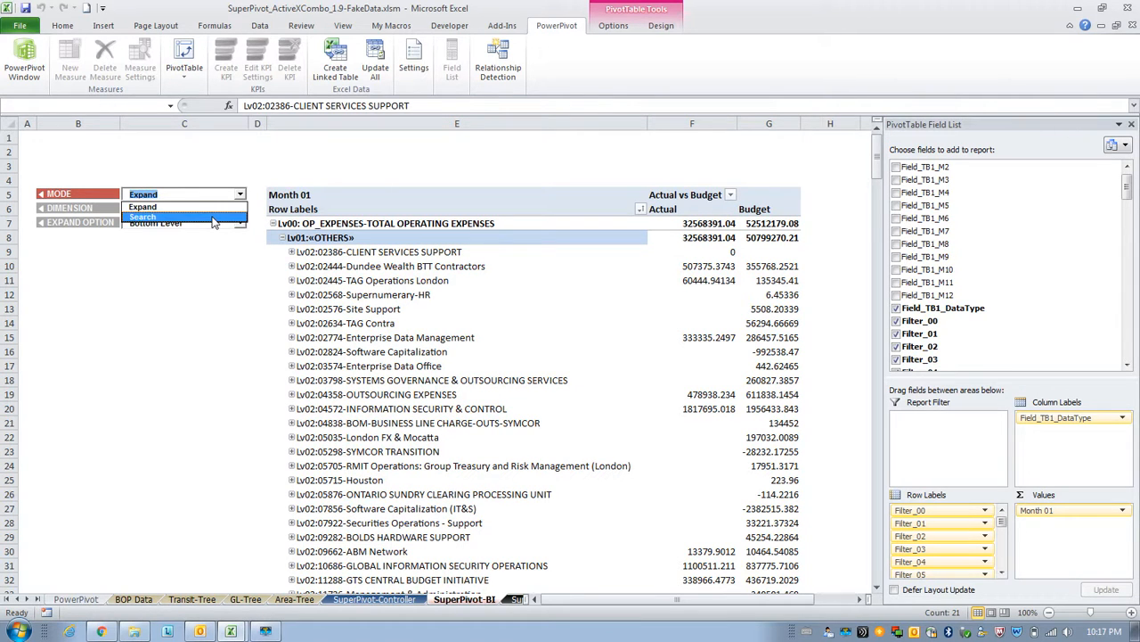
click(276, 224)
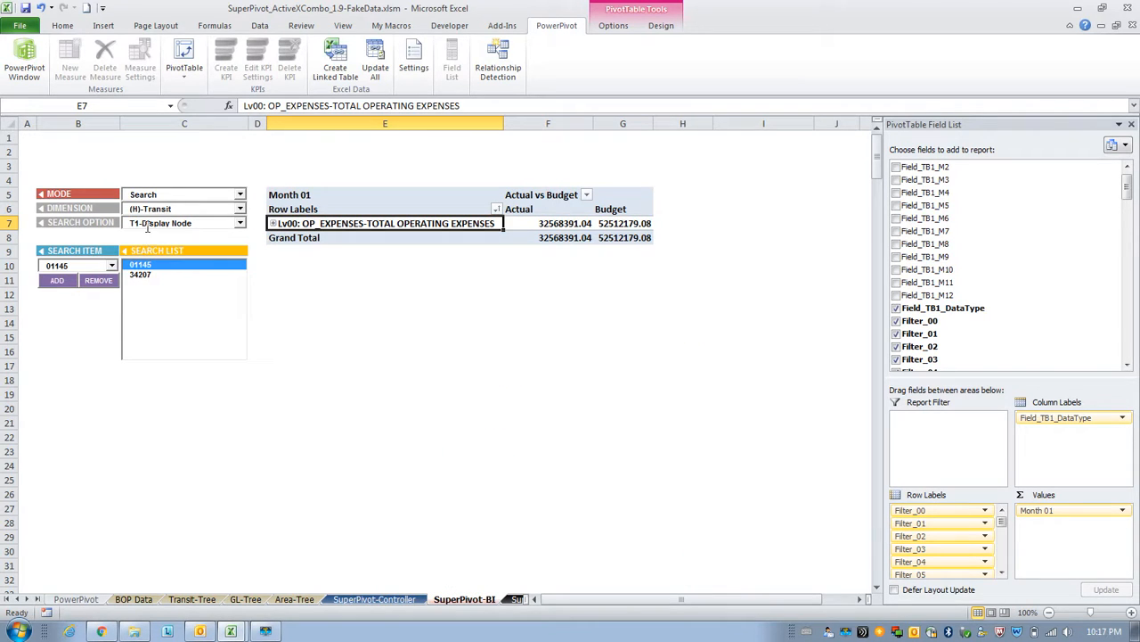
- Set the search option to T2-Display Tree and expand TOTAL OPERATING EXPENSES by the searched transits
click(240, 222)
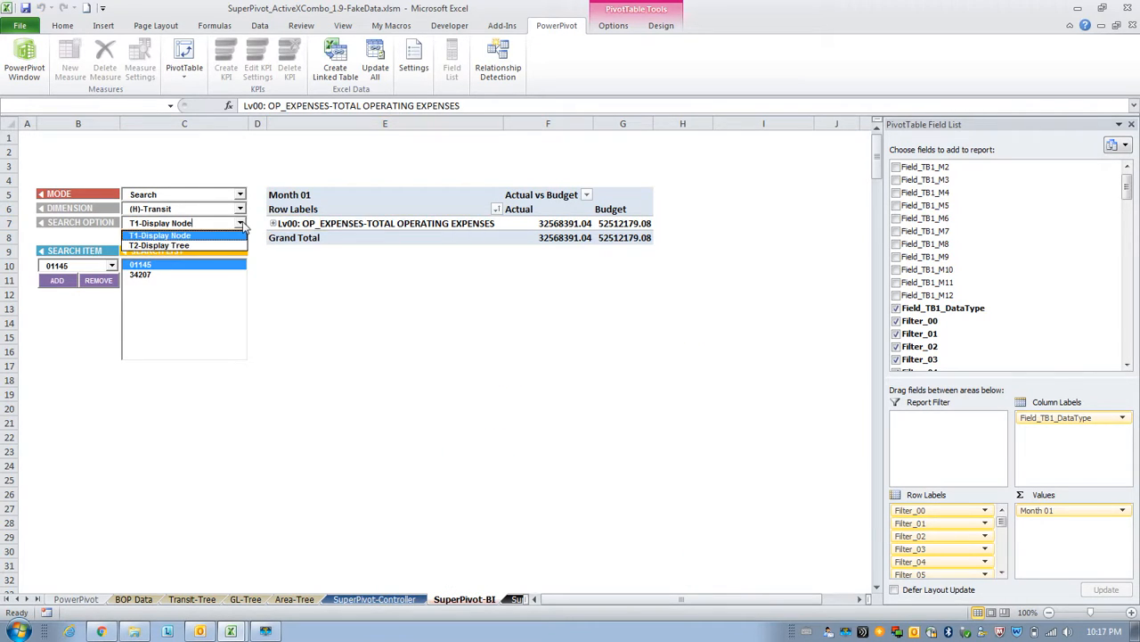
click(202, 246)
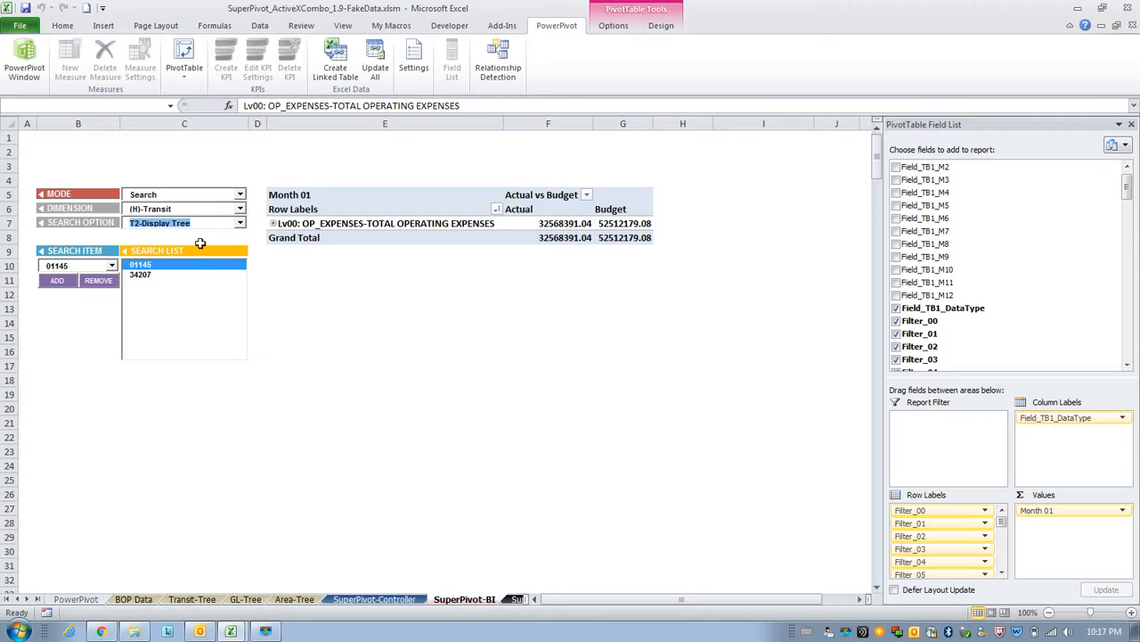
click(277, 226)
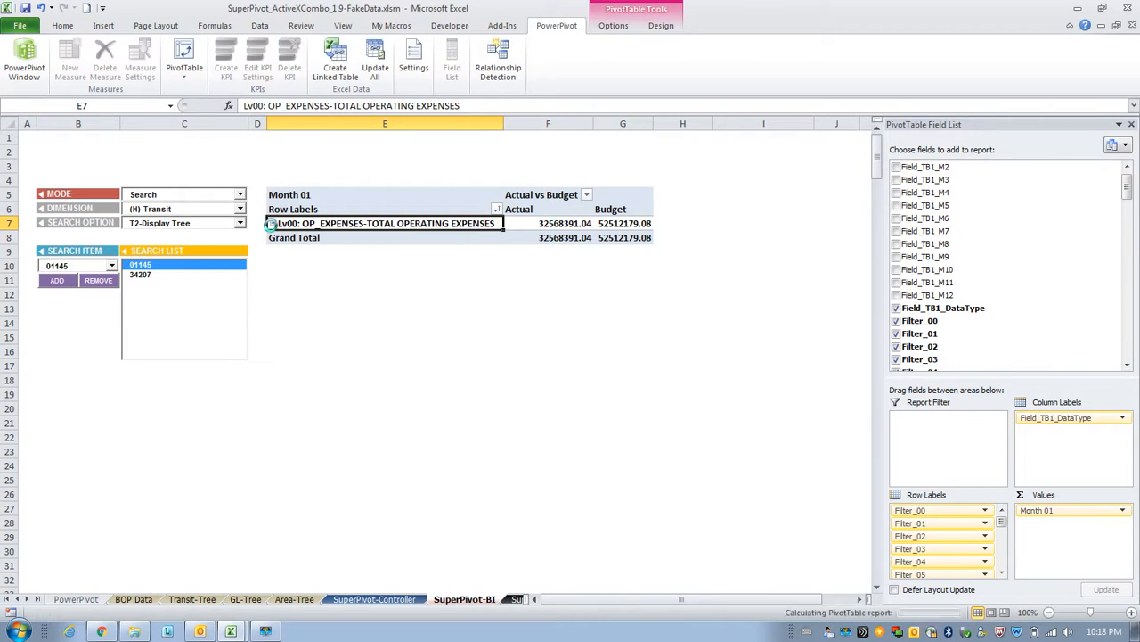
click(272, 224)
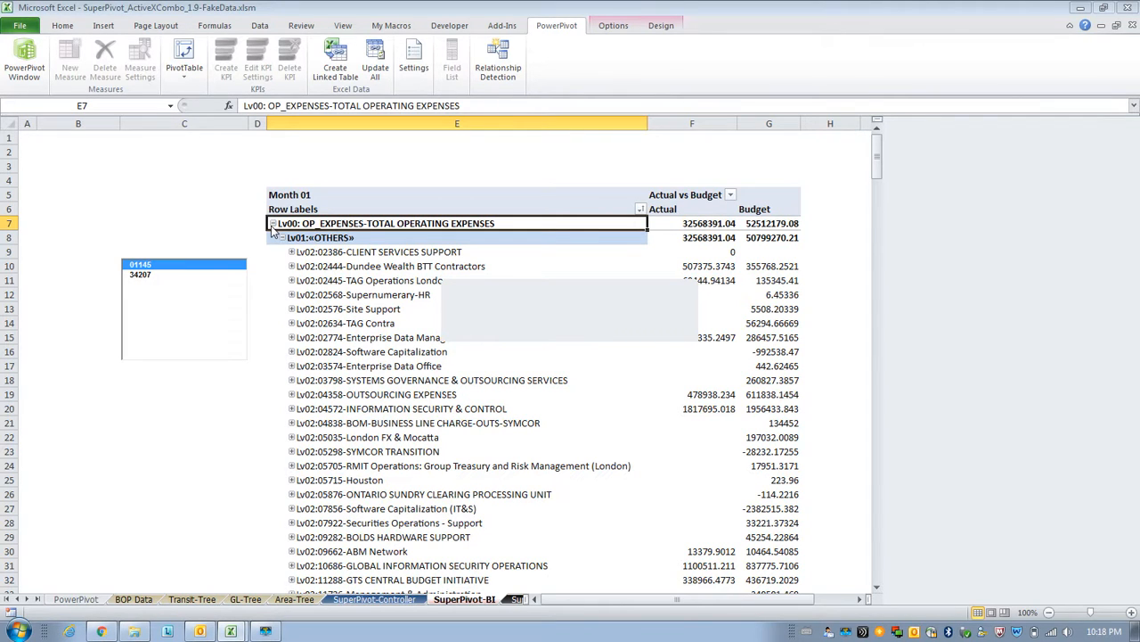
click(272, 226)
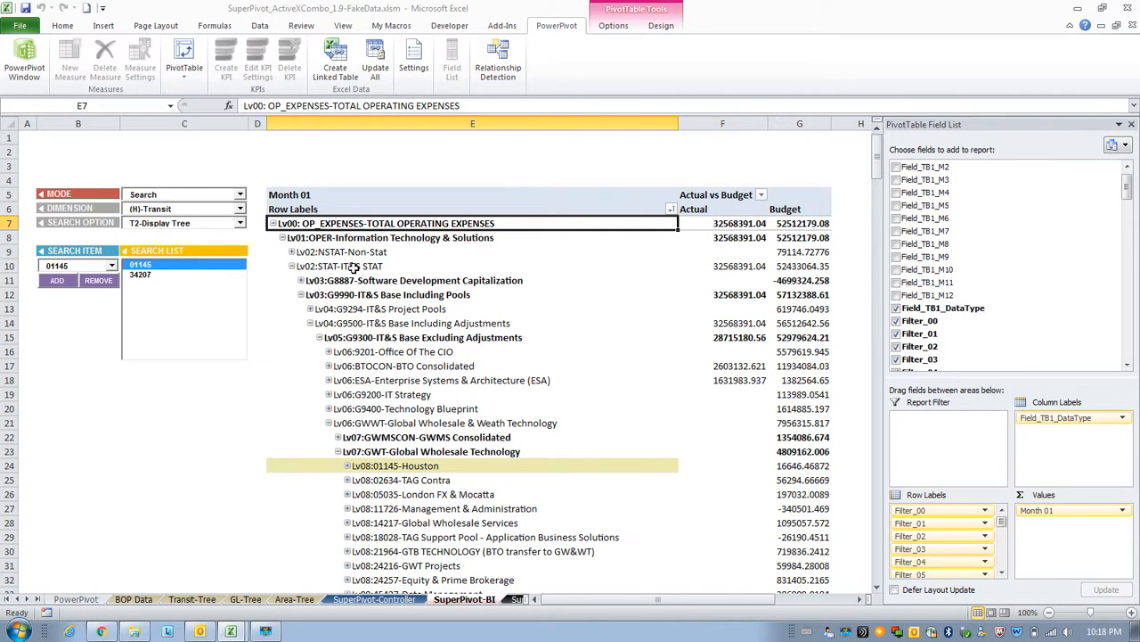
- Examine where the highlighted 01145-Houston and 34207-TAG Oper Group Treasury & Risk Mgmt rows sit in the transit tree
scroll(385, 354, down, 2)
scroll(384, 355, down, 7)
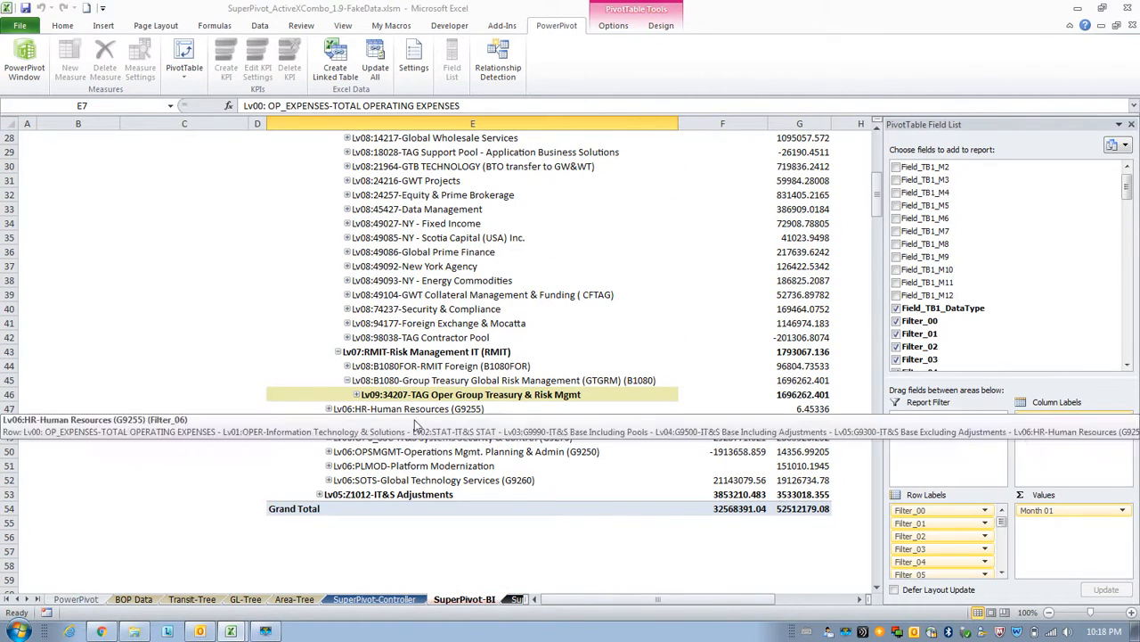
scroll(385, 410, up, 7)
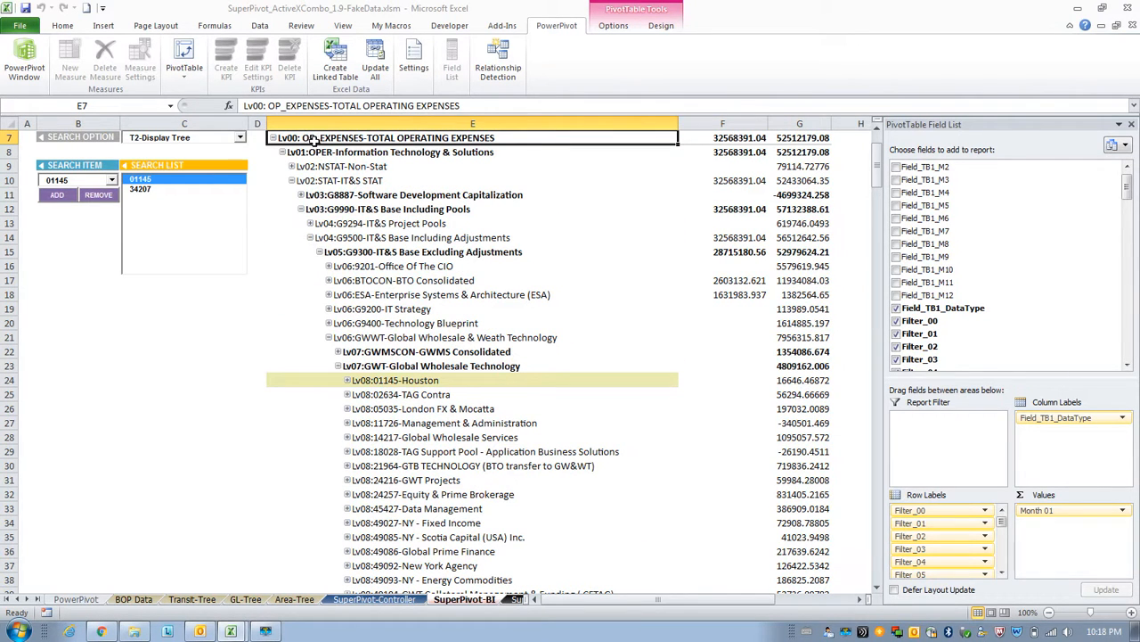
click(375, 382)
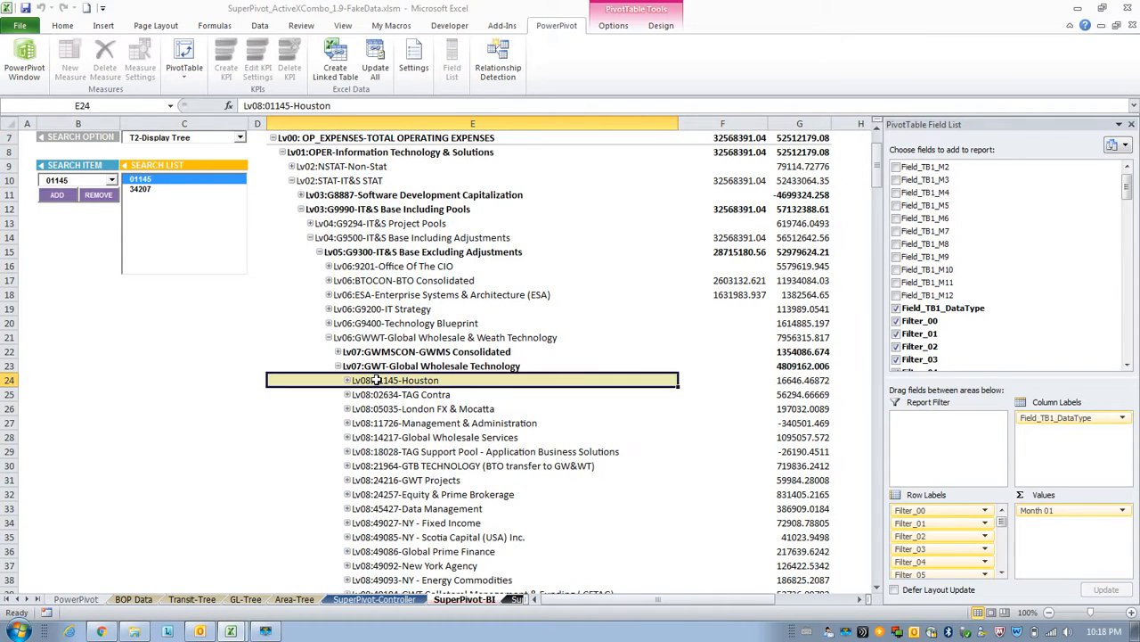
scroll(383, 392, down, 3)
click(395, 568)
scroll(232, 330, up, 2)
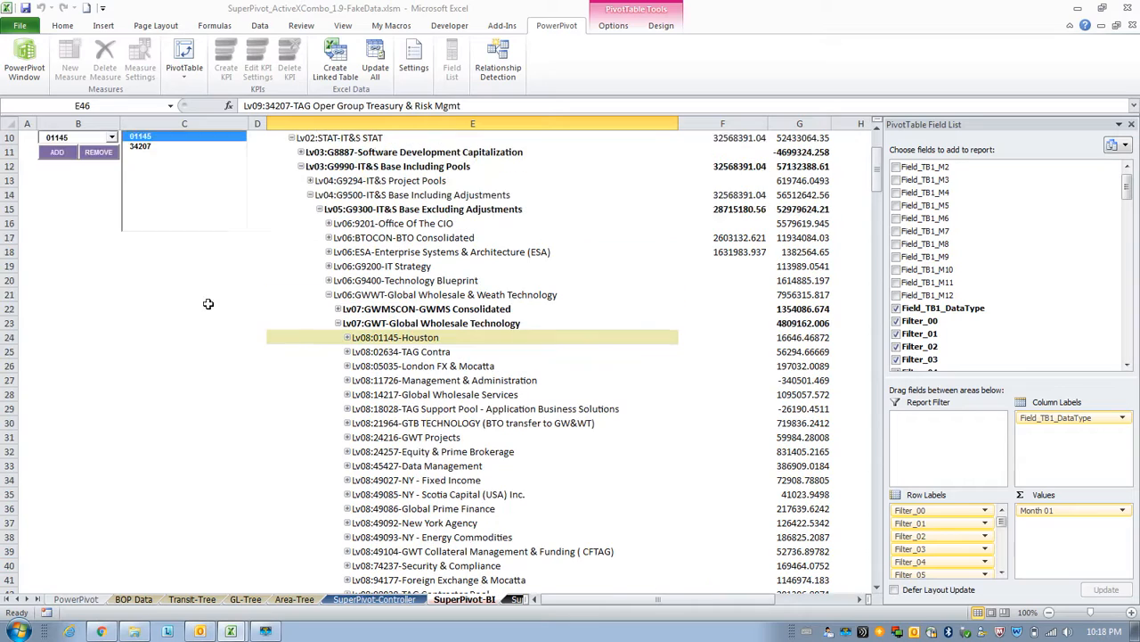
click(141, 137)
scroll(267, 246, down, 4)
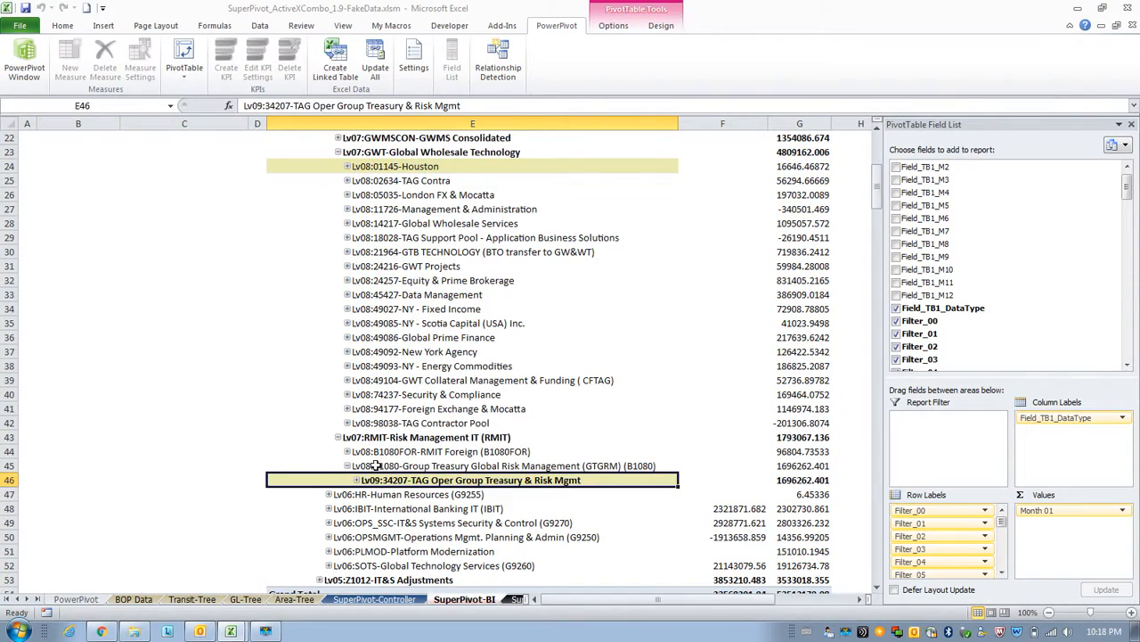
scroll(357, 441, up, 3)
scroll(254, 324, up, 4)
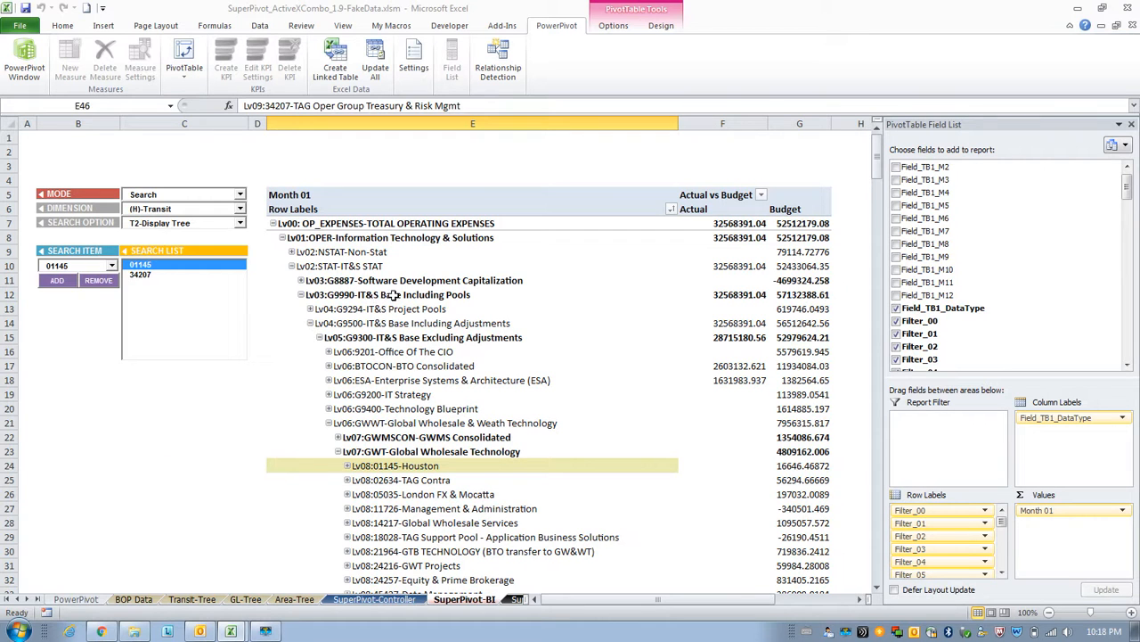
scroll(579, 322, down, 3)
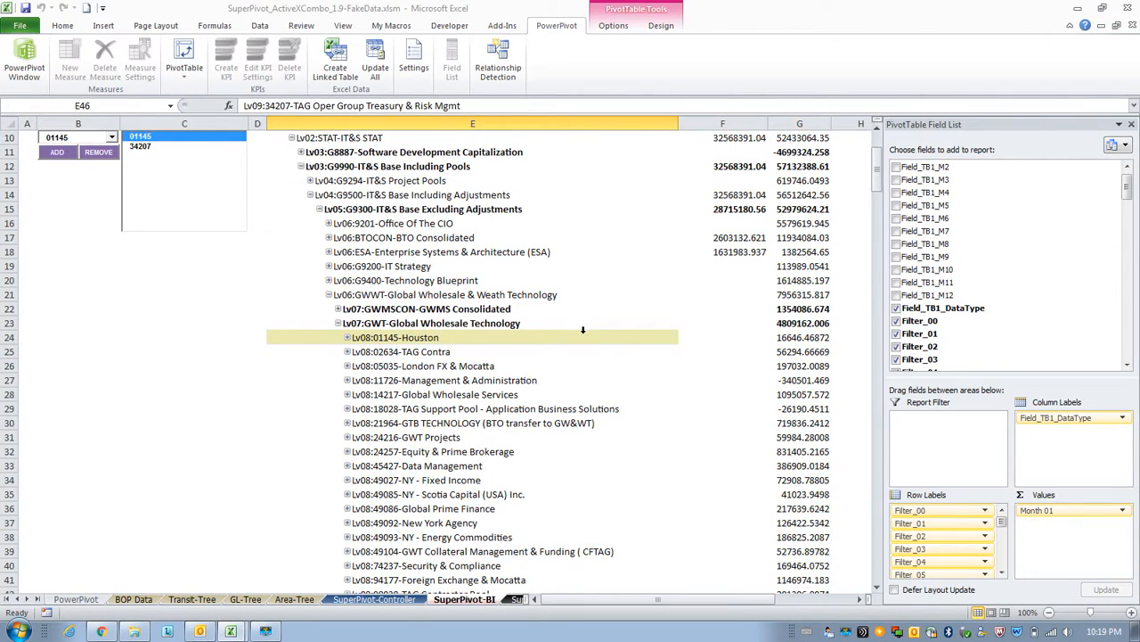
scroll(582, 334, down, 4)
scroll(582, 339, up, 7)
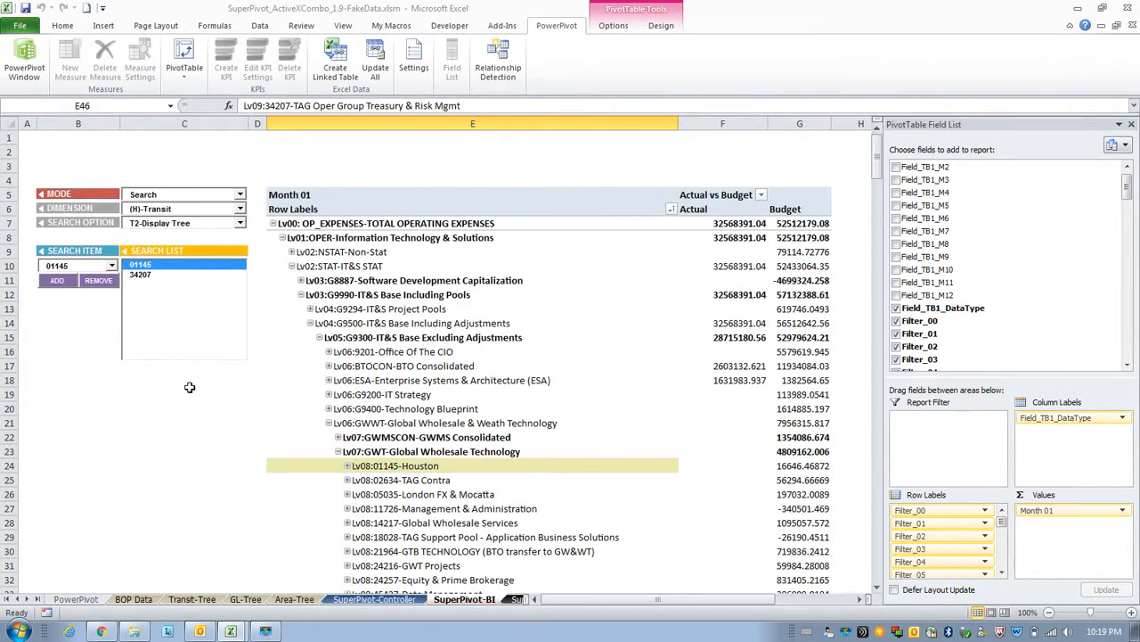
- Set the mode to Expand with the Next Level option and expand the HR-Human Resources (G9255) row by transit
scroll(356, 461, down, 8)
click(370, 451)
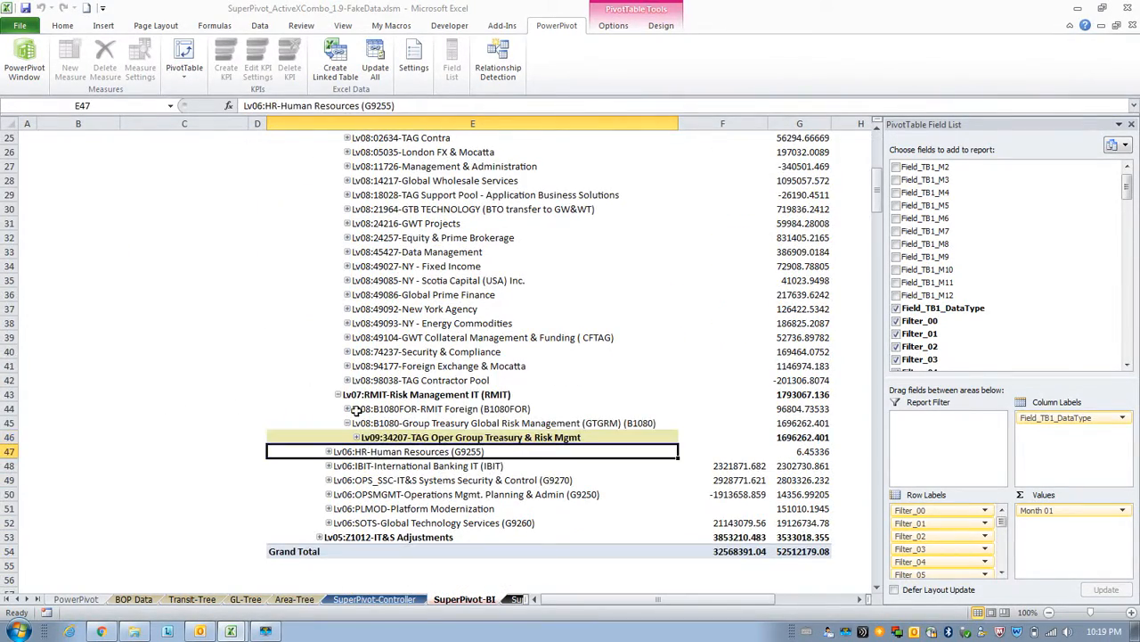
scroll(46, 214, up, 8)
click(241, 195)
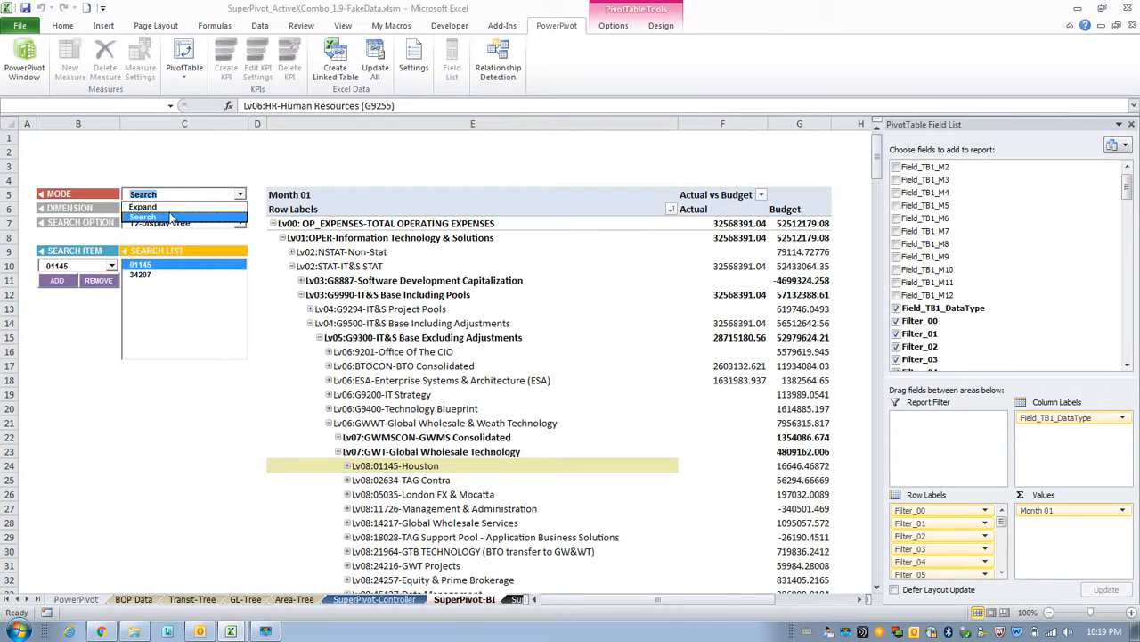
click(171, 215)
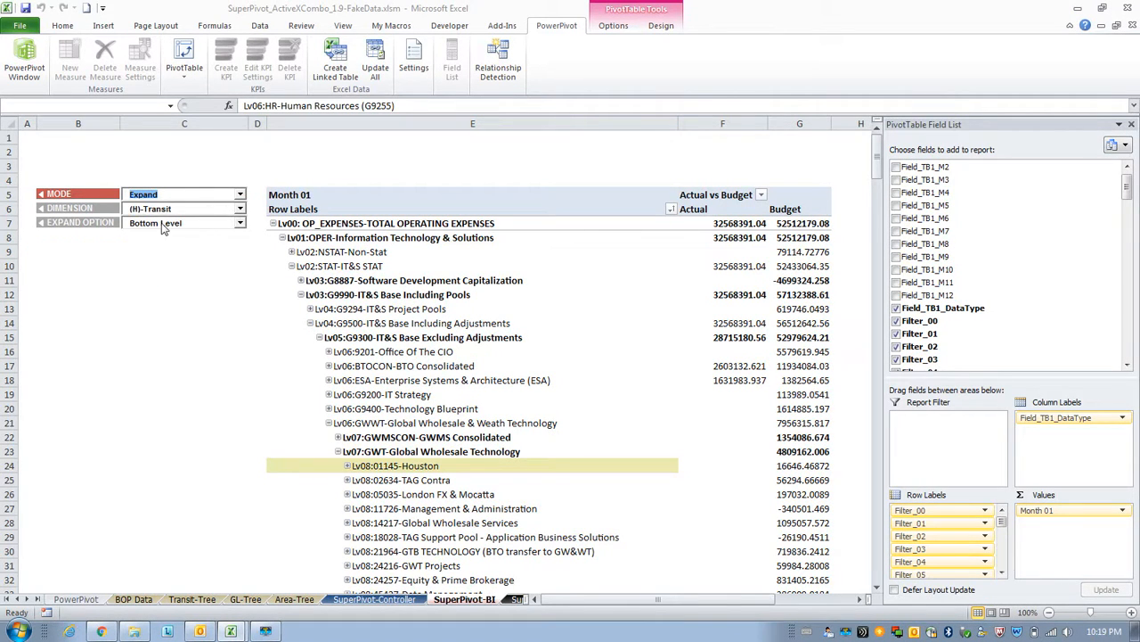
click(240, 223)
click(189, 245)
scroll(344, 351, down, 8)
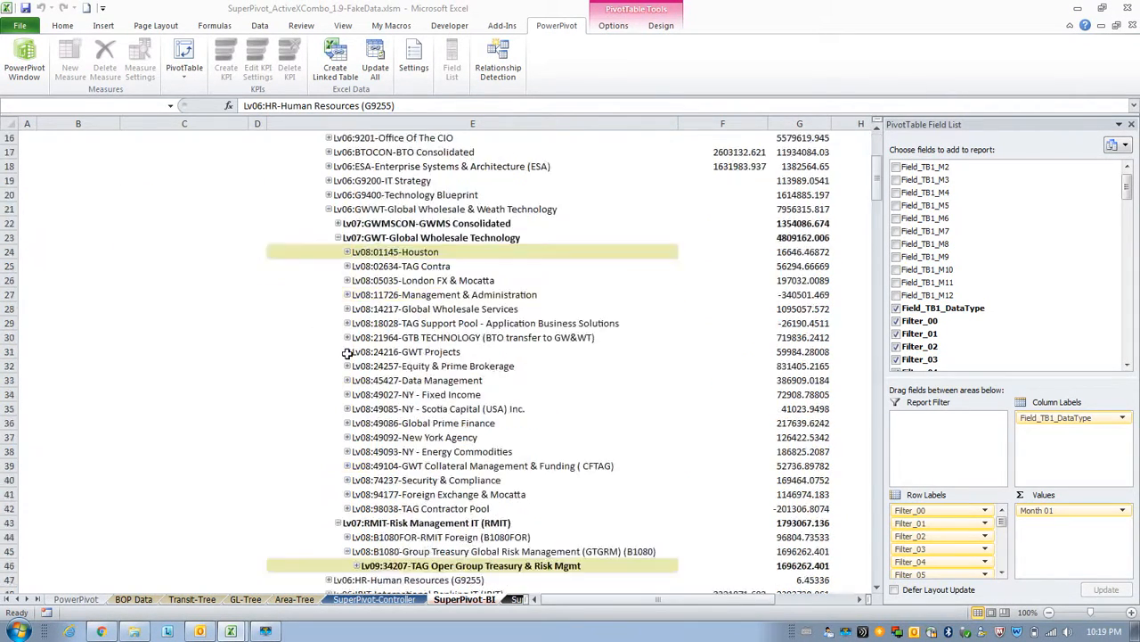
click(332, 452)
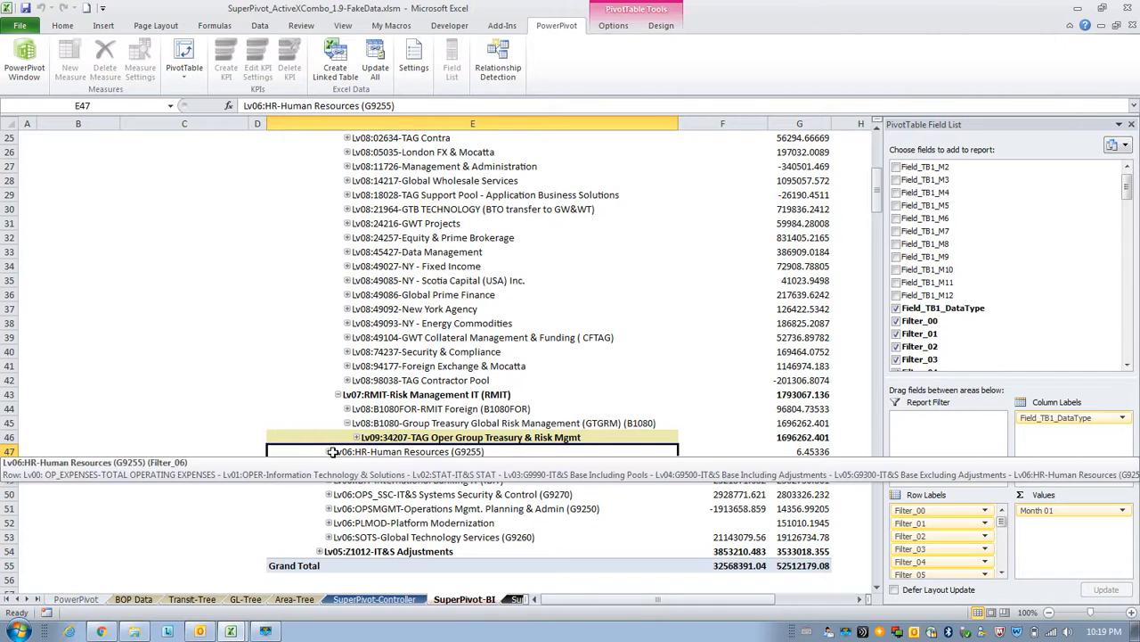
- Review the available expand options and the expanded transit tree under TOTAL OPERATING EXPENSES
scroll(203, 227, up, 8)
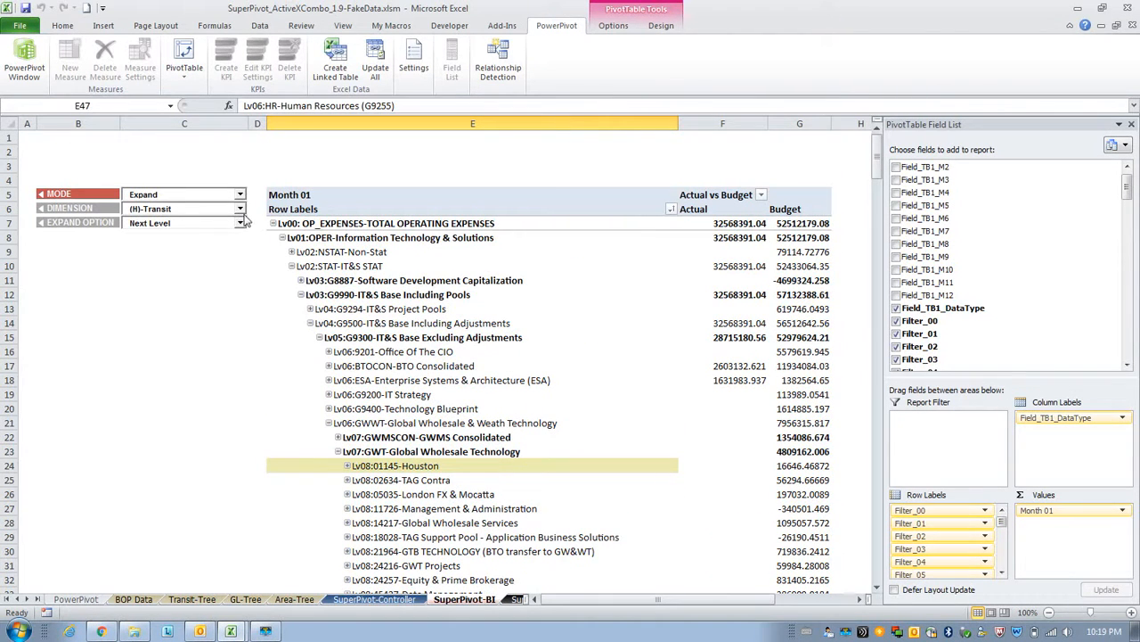
click(240, 223)
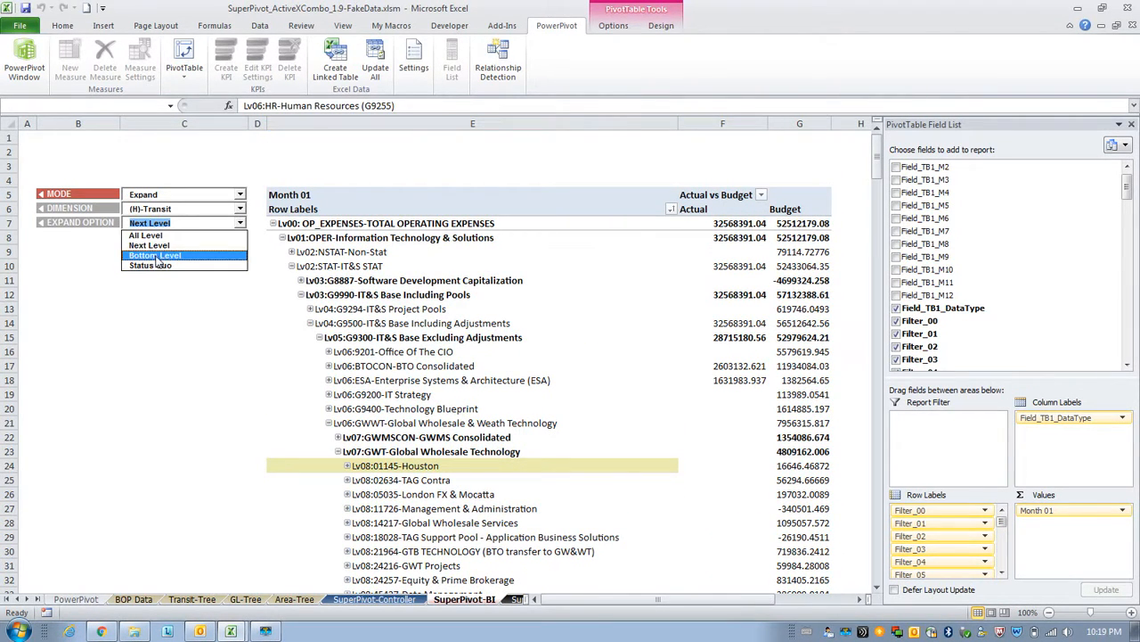
click(252, 388)
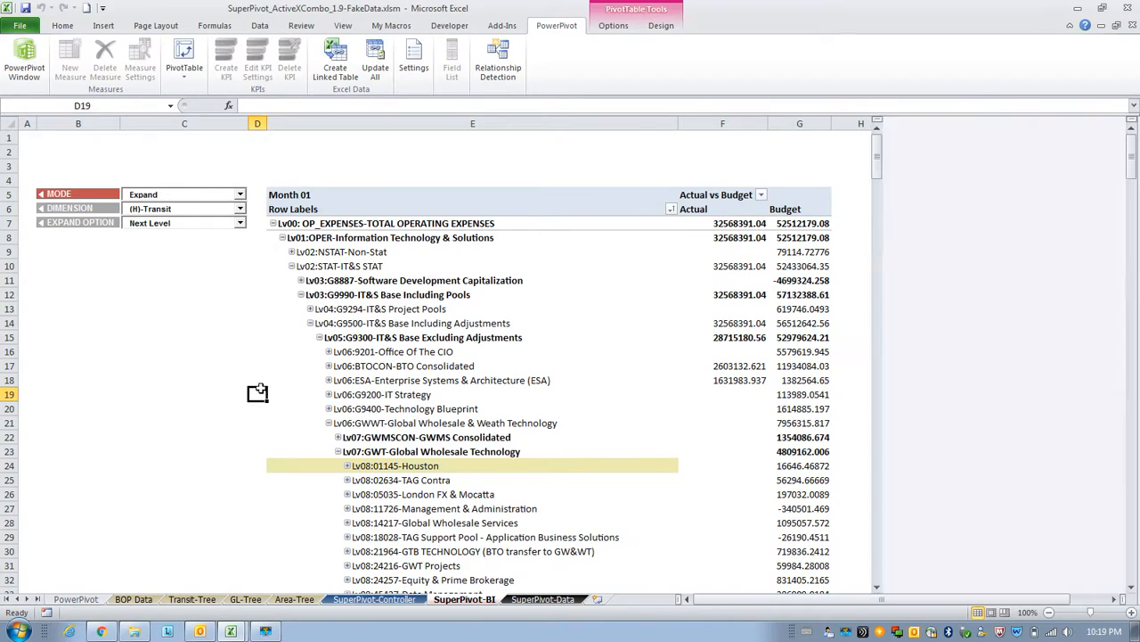
scroll(264, 377, down, 8)
scroll(264, 356, up, 4)
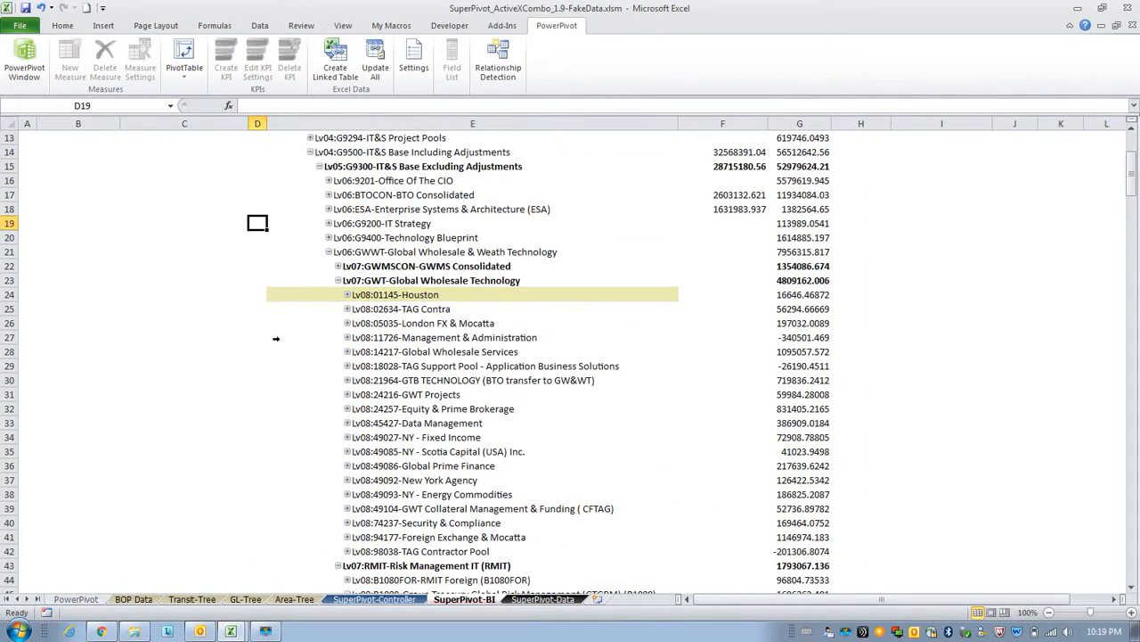
scroll(279, 334, up, 4)
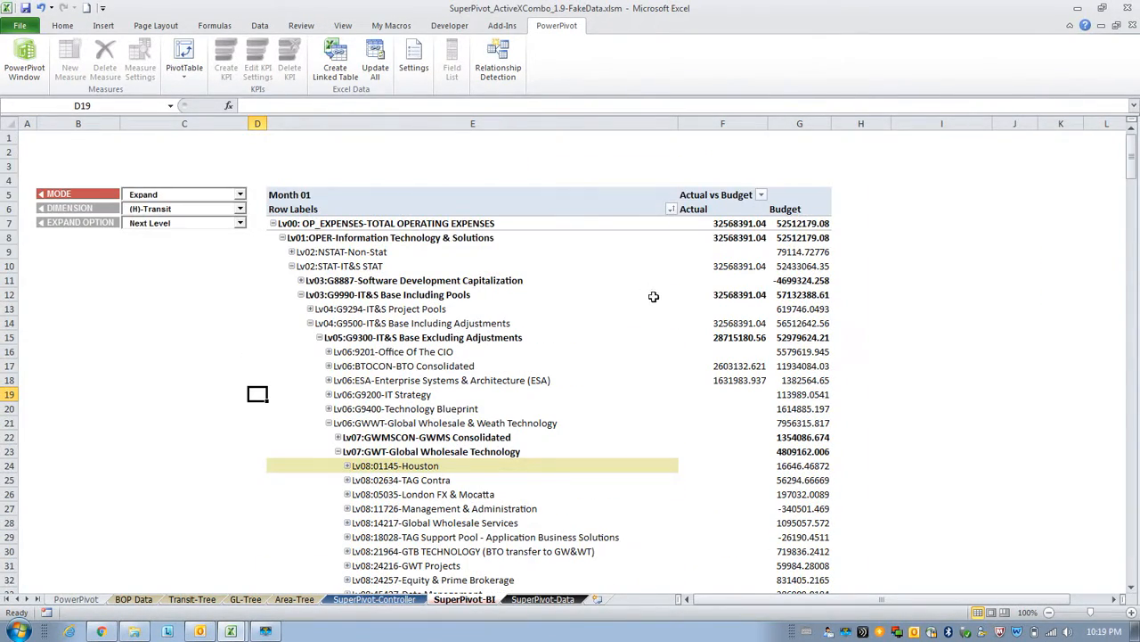
click(607, 205)
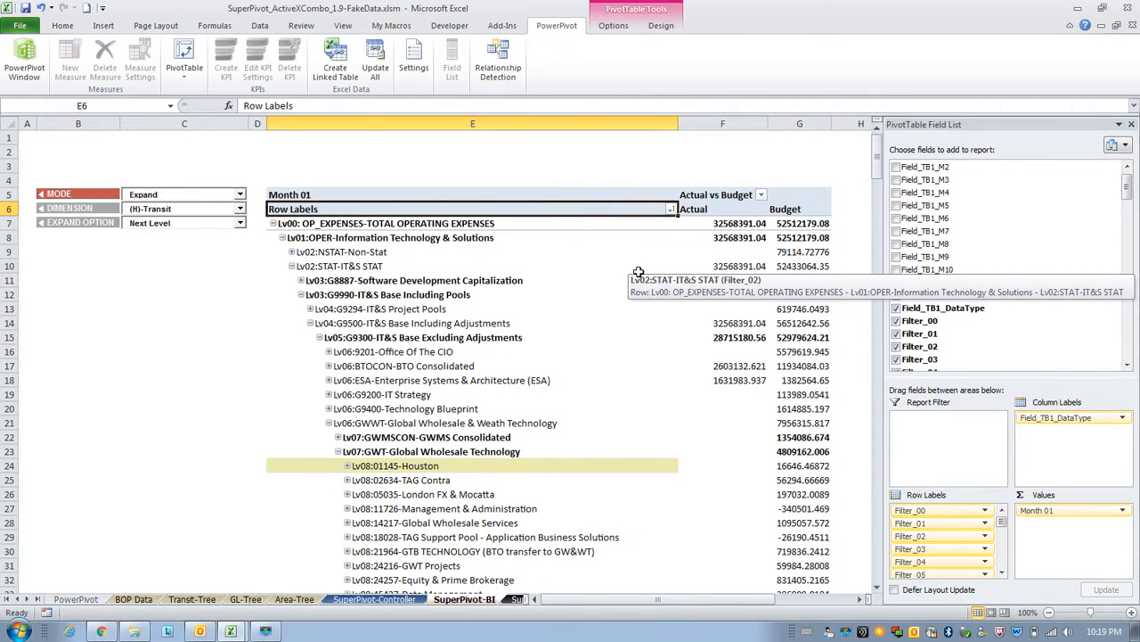
click(450, 310)
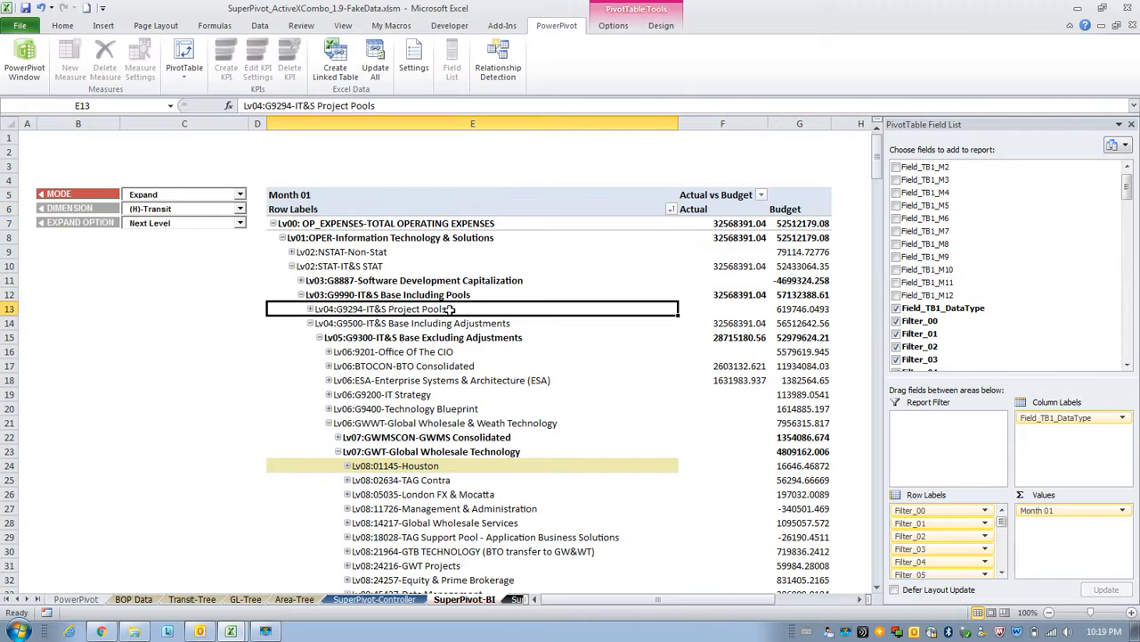